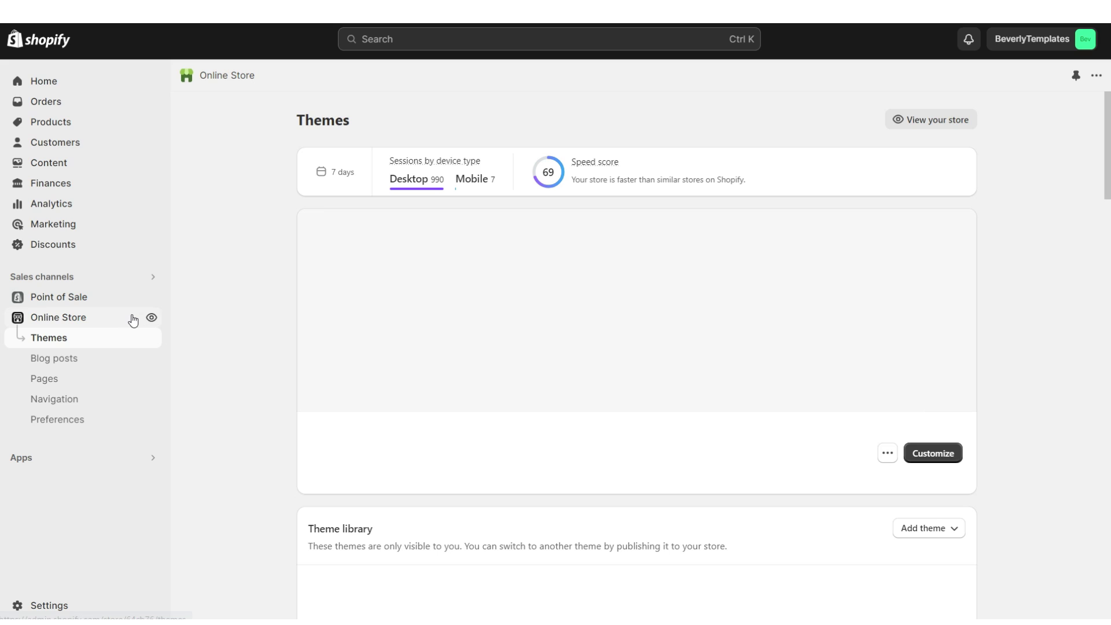
# Add the free Dawn theme to the theme library and open it for customization
pyautogui.moveTo(1106, 145); pyautogui.dragTo(1108, 512)
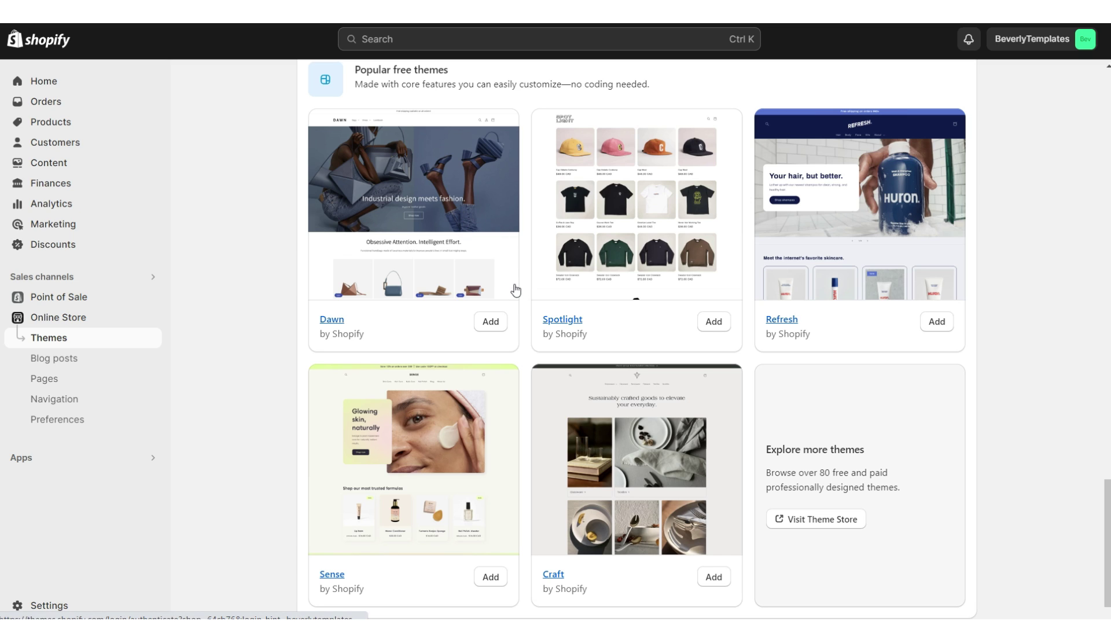
pyautogui.click(491, 322)
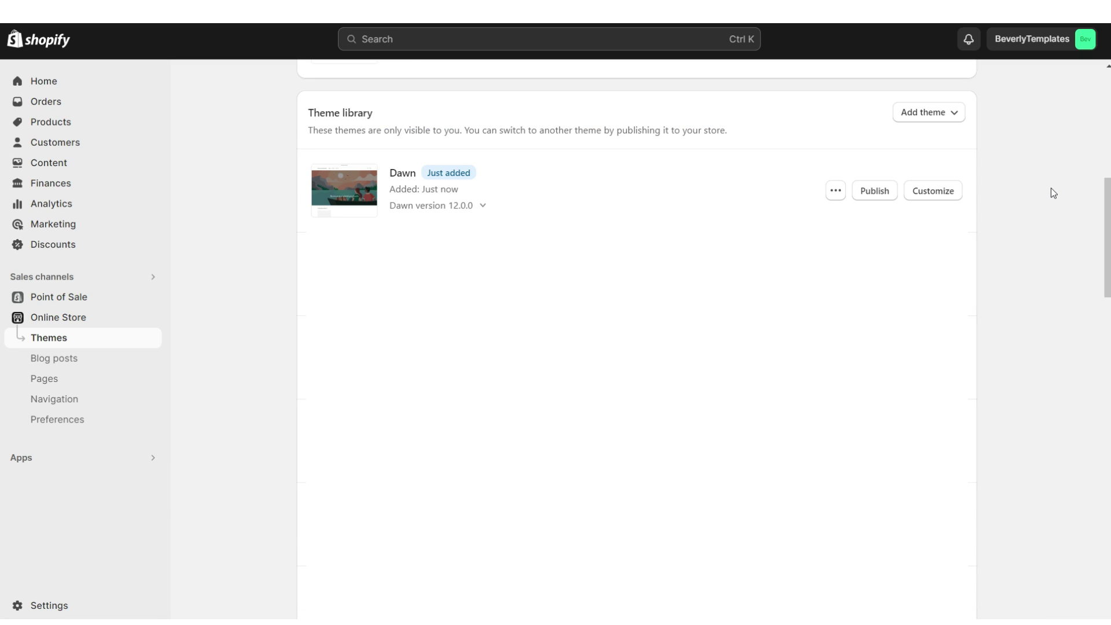
pyautogui.click(947, 197)
# Preview the home page at full width and in the mobile layout, then return to the desktop layout
pyautogui.click(939, 39)
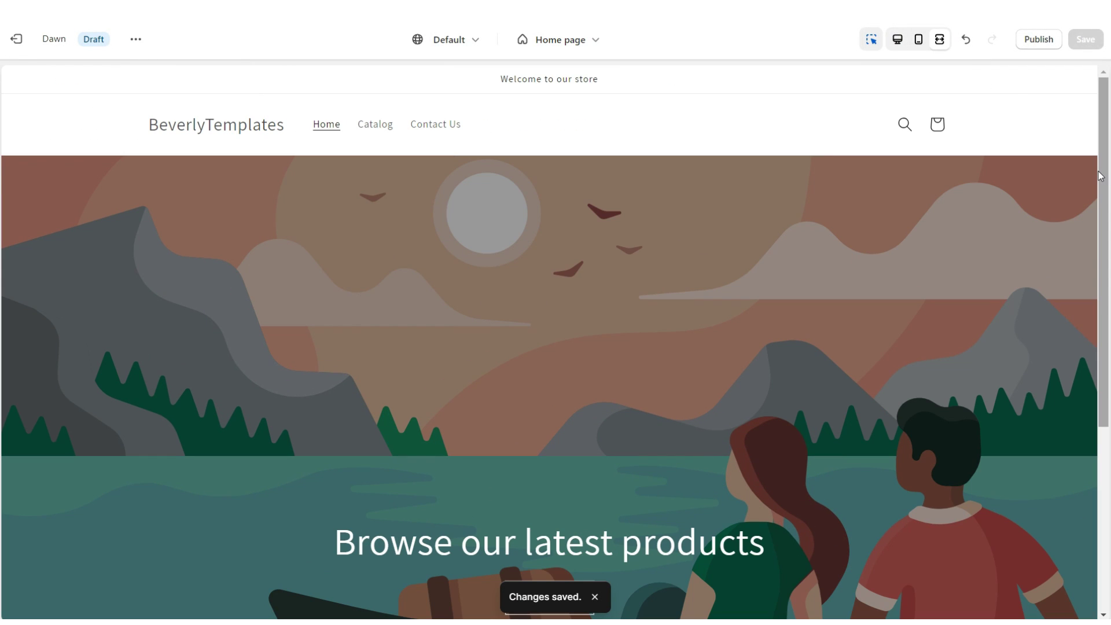
pyautogui.scroll(-3, 1100, 176)
pyautogui.scroll(5, 1101, 174)
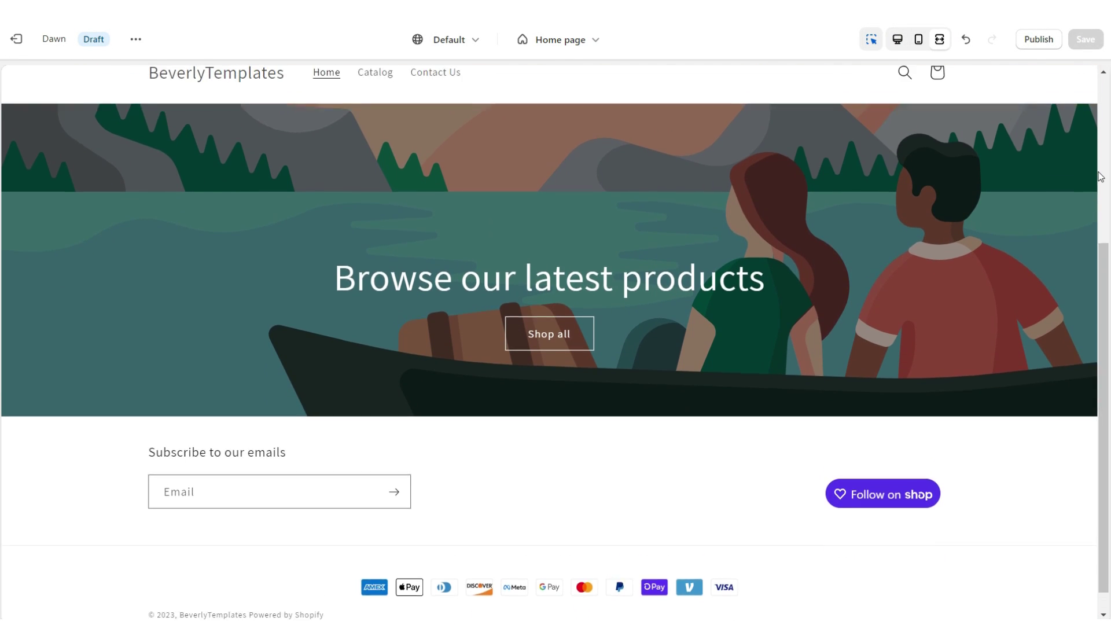
pyautogui.click(919, 40)
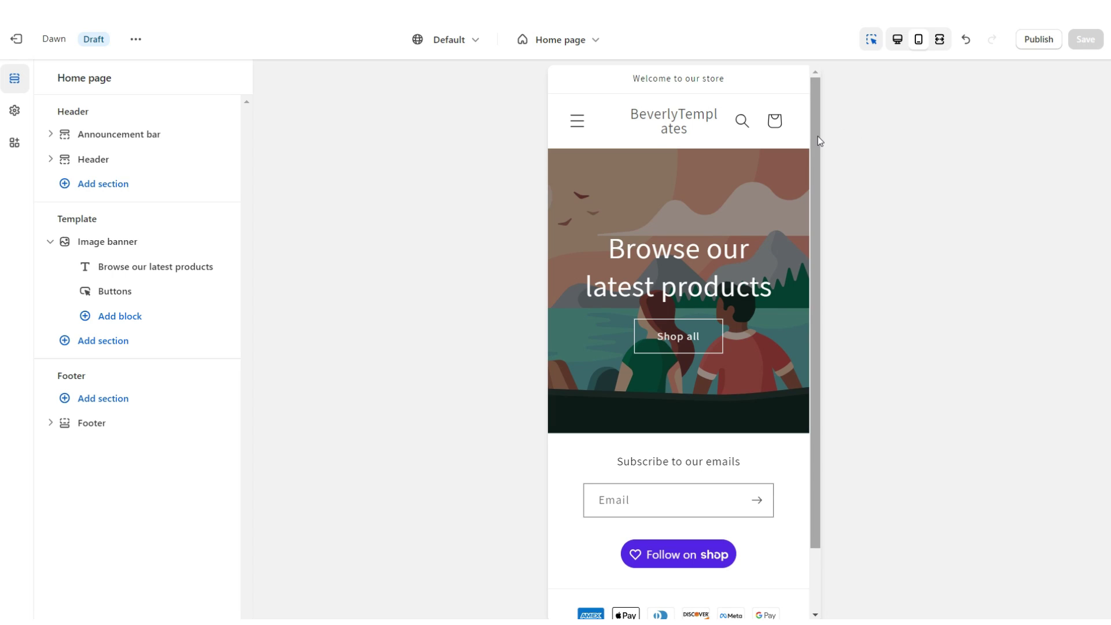
pyautogui.scroll(-3, 817, 137)
pyautogui.click(897, 39)
# Set the header's desktop logo position to Top center
pyautogui.click(753, 132)
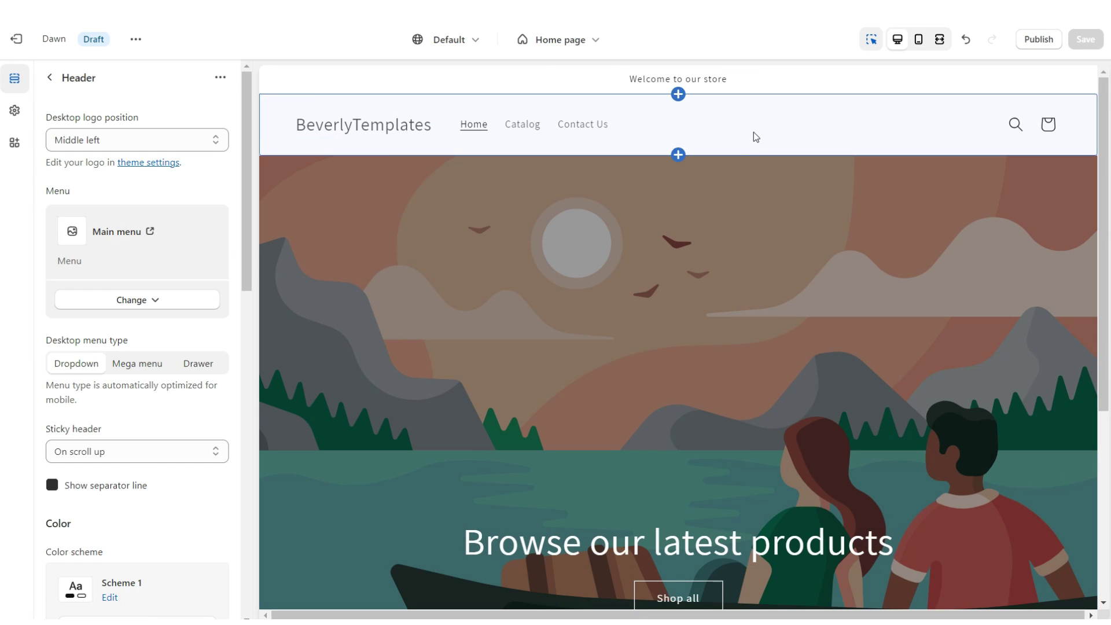
pyautogui.click(121, 144)
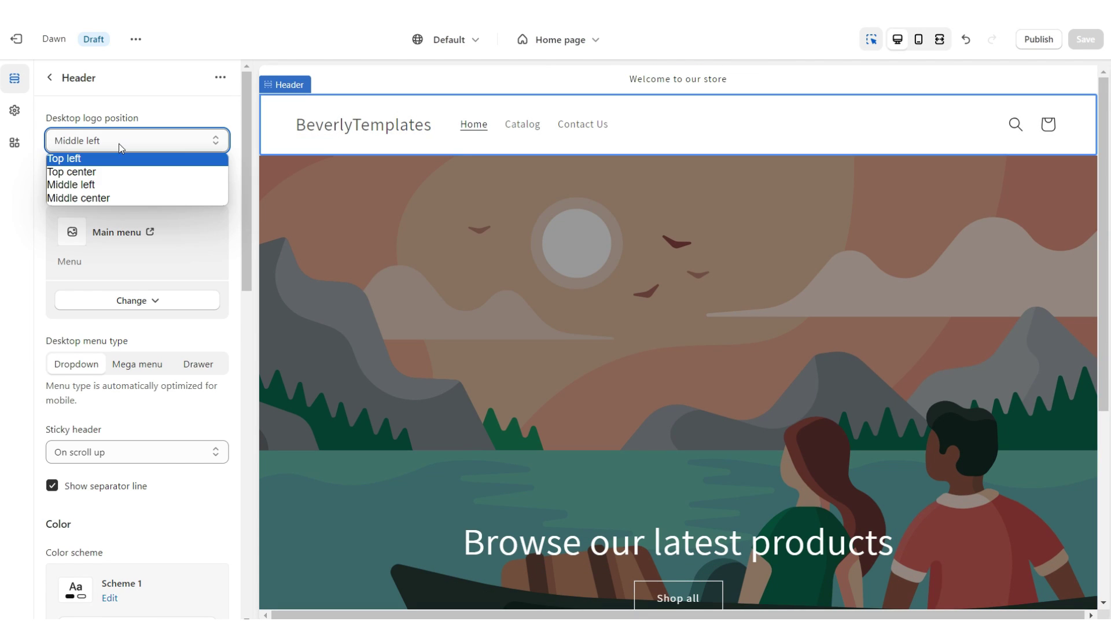
pyautogui.click(101, 172)
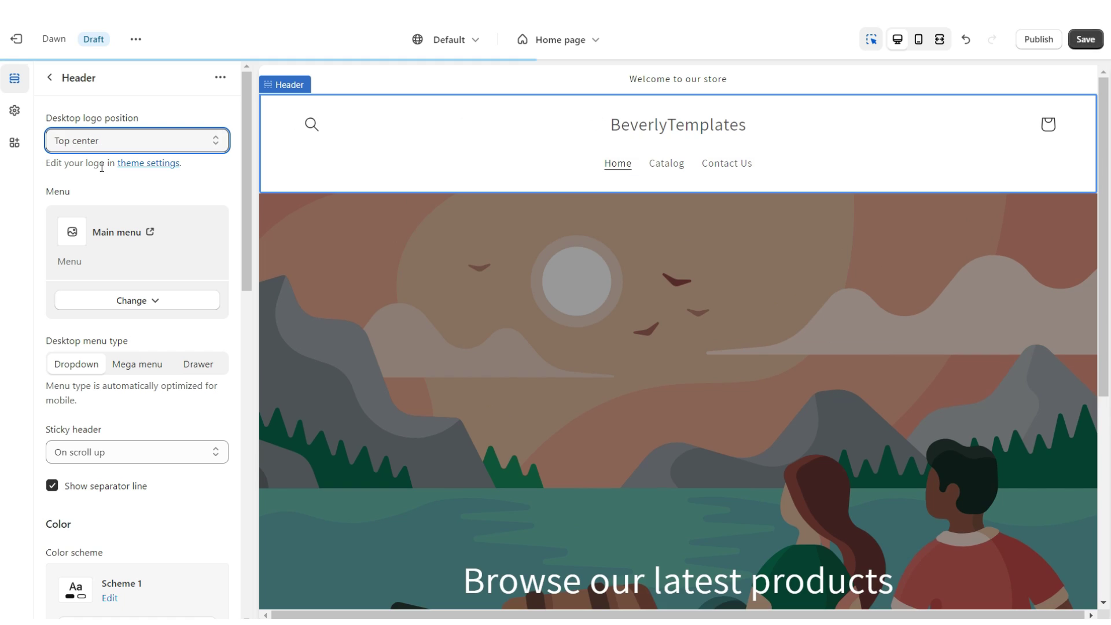
# Use the Copy_of_Web_Banner_Templates_1 image as the store logo with a desktop width of 300 px, and save
pyautogui.click(17, 114)
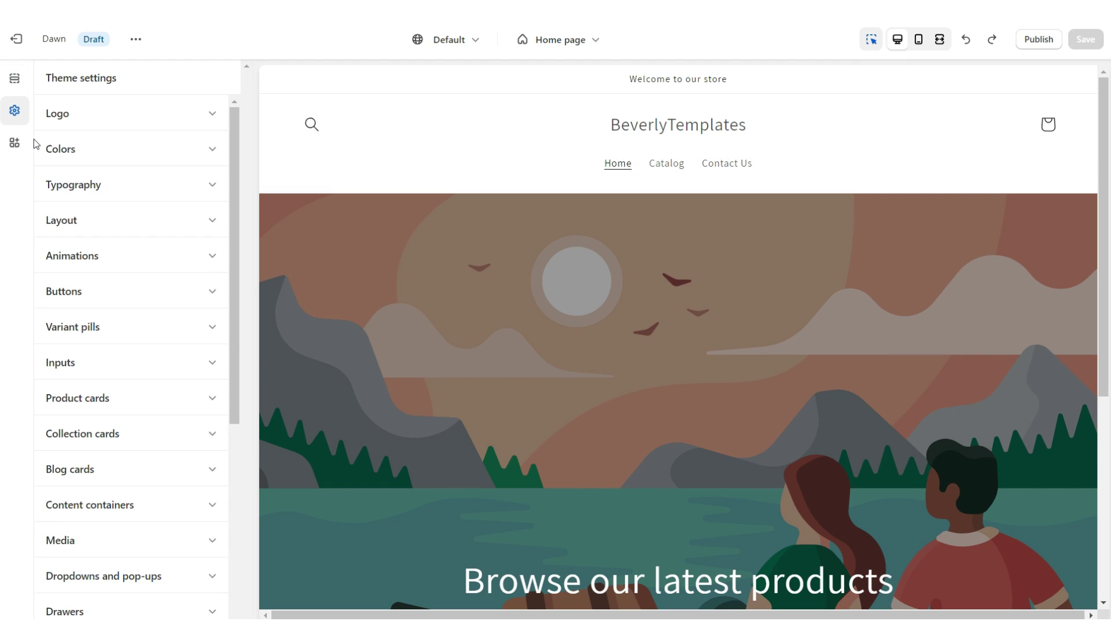
pyautogui.click(78, 113)
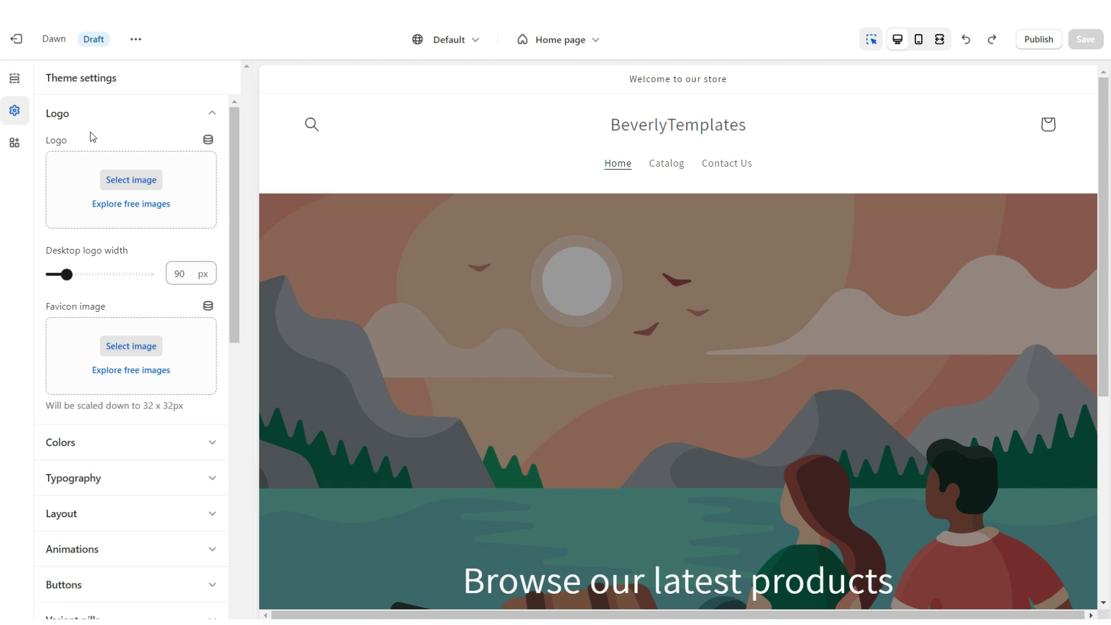
pyautogui.click(125, 346)
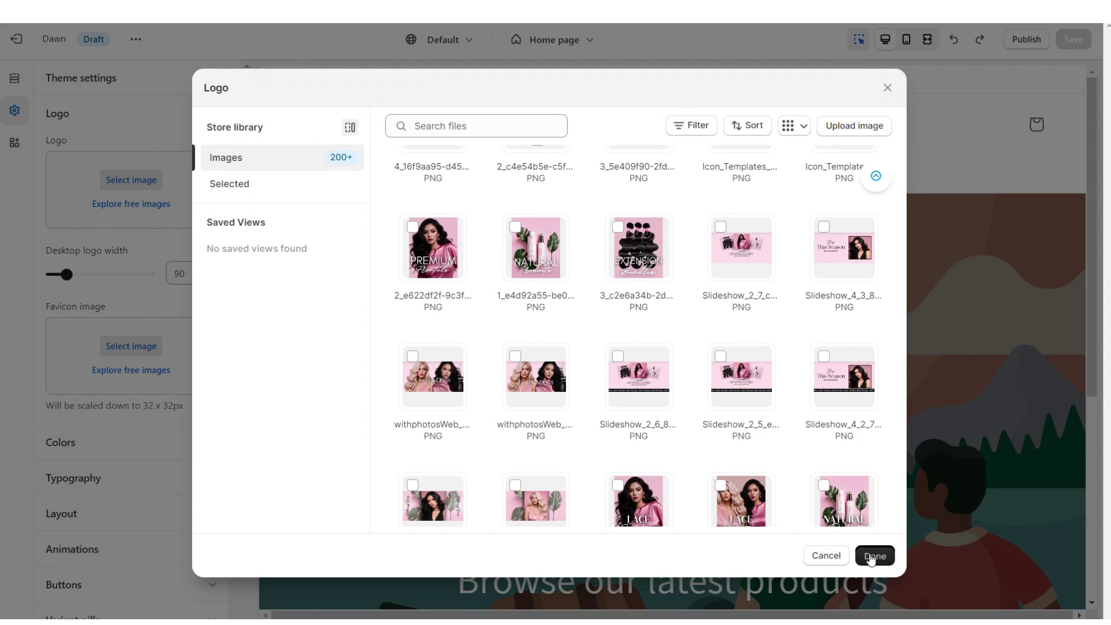
pyautogui.click(871, 557)
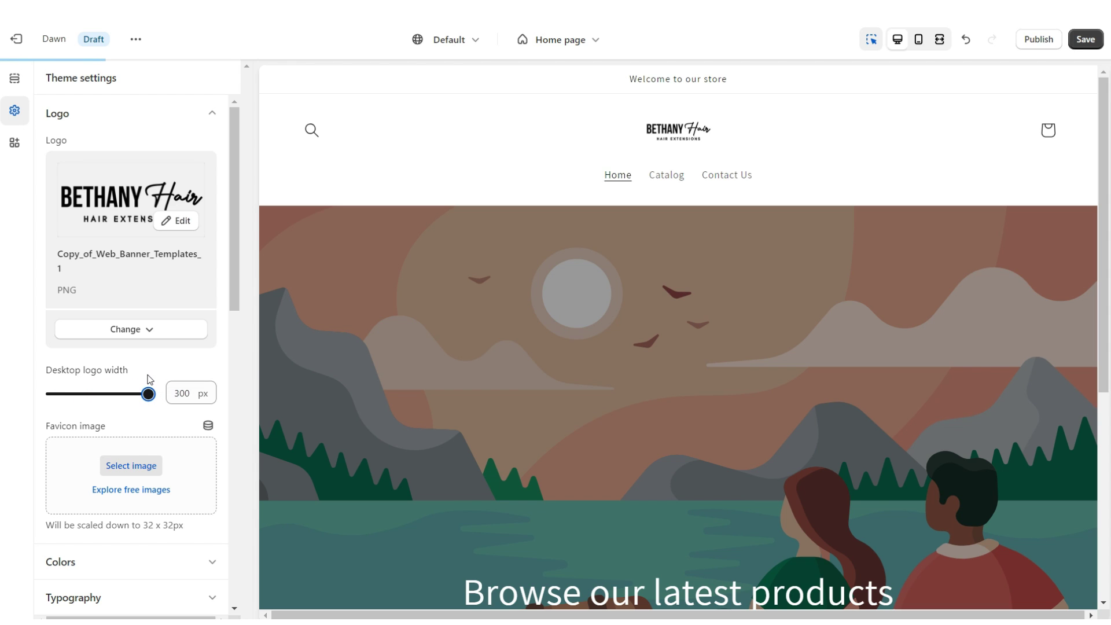
pyautogui.hotkey('ctrl', 's')
# Enter the store's social media account links in the theme settings and display their icons in the announcement bar
pyautogui.scroll(-10, 149, 378)
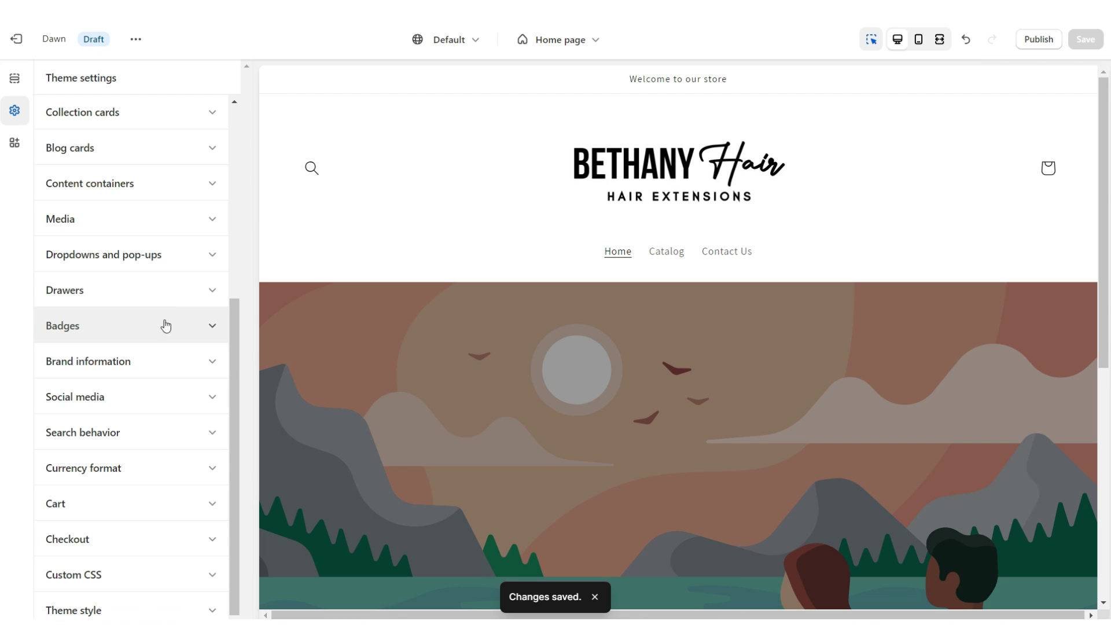
pyautogui.click(145, 399)
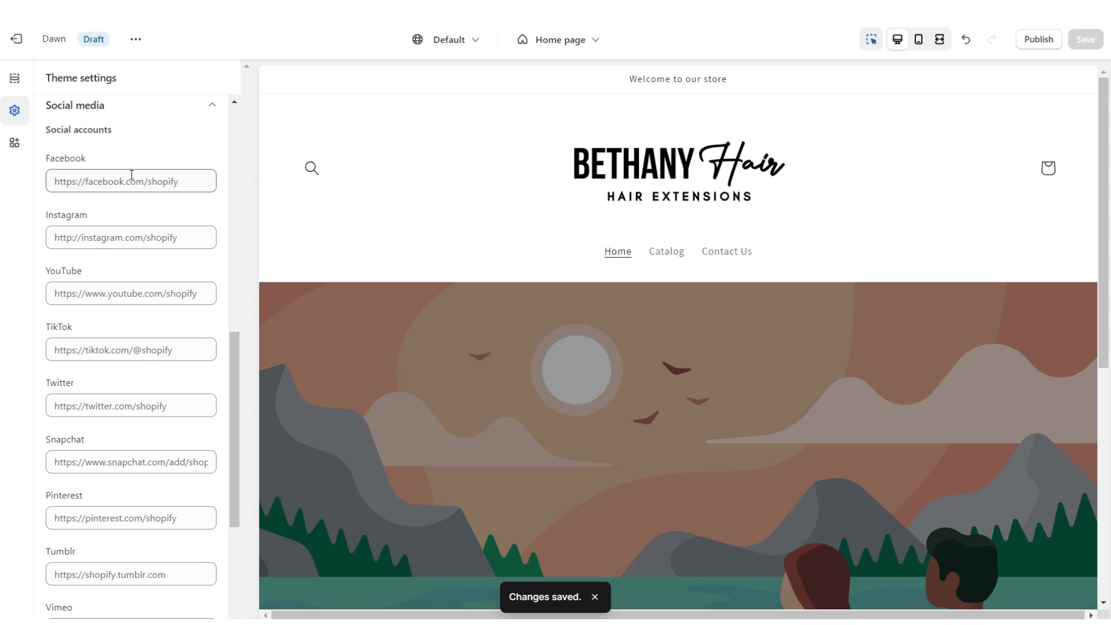
pyautogui.click(459, 82)
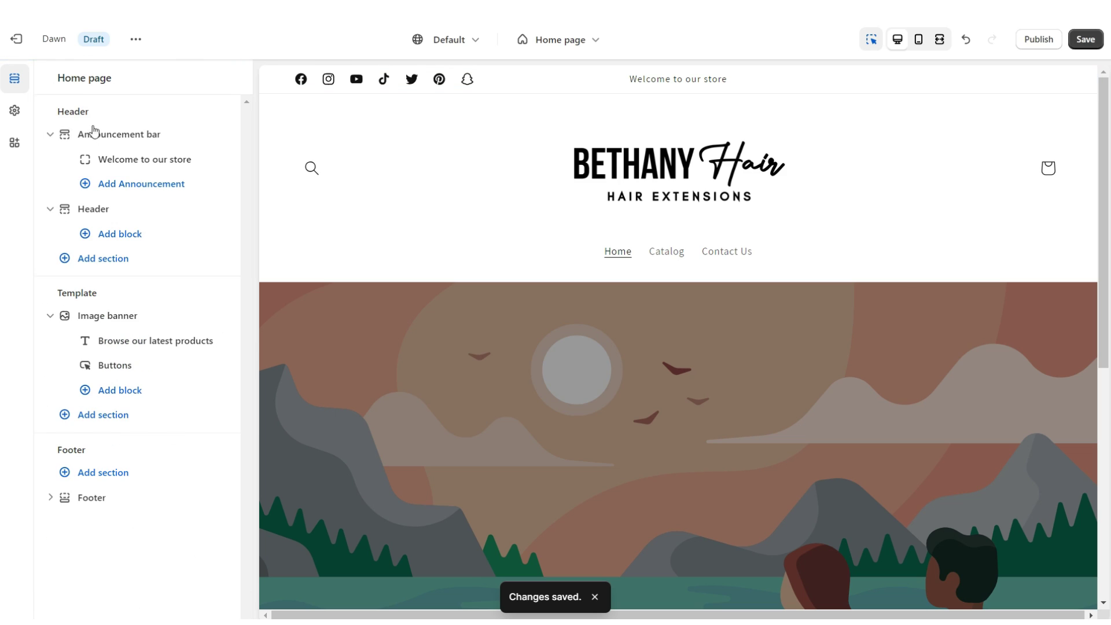
# Clear the text of the "Welcome to our store" announcement
pyautogui.click(118, 159)
pyautogui.doubleClick(115, 140)
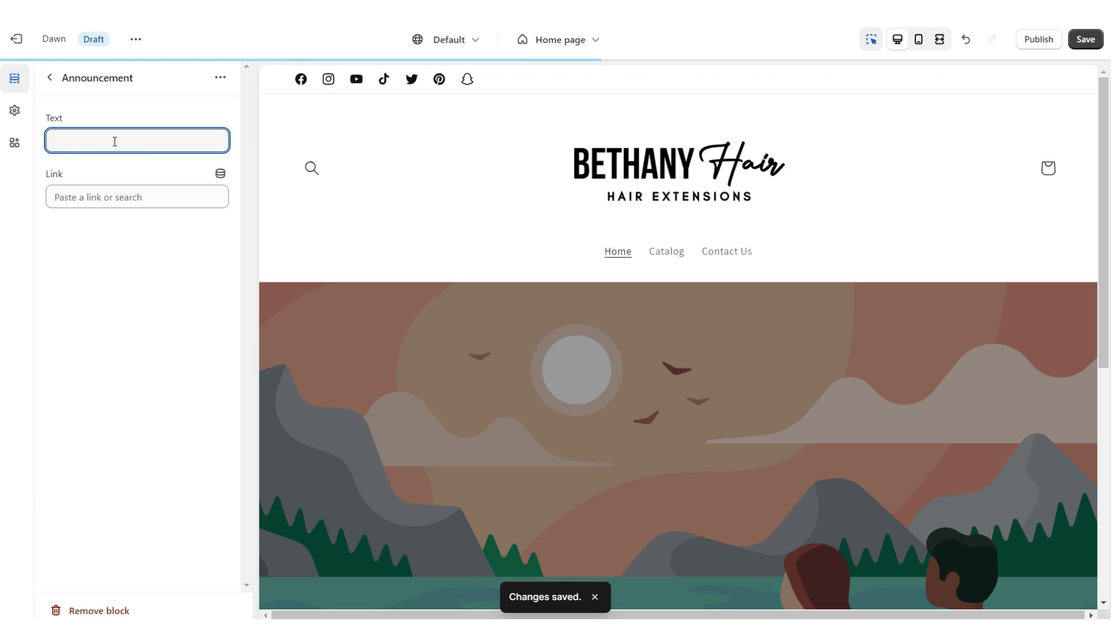
# Set the background of color Scheme 3 to #FEDFEB
pyautogui.click(15, 110)
pyautogui.click(68, 160)
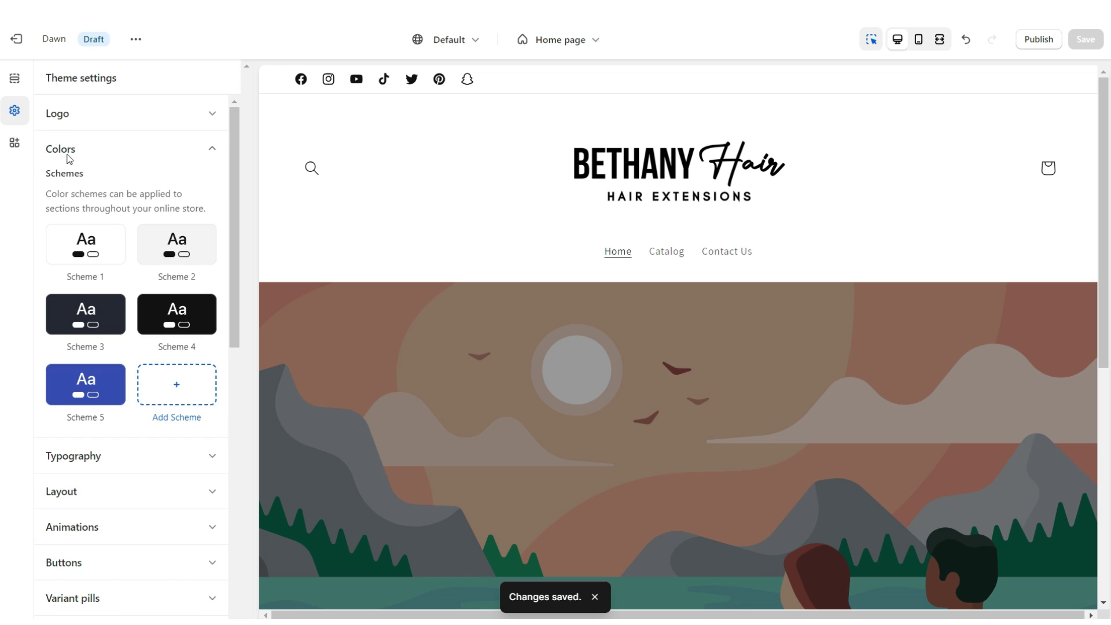
pyautogui.click(100, 320)
pyautogui.click(62, 214)
pyautogui.click(70, 247)
pyautogui.click(34, 260)
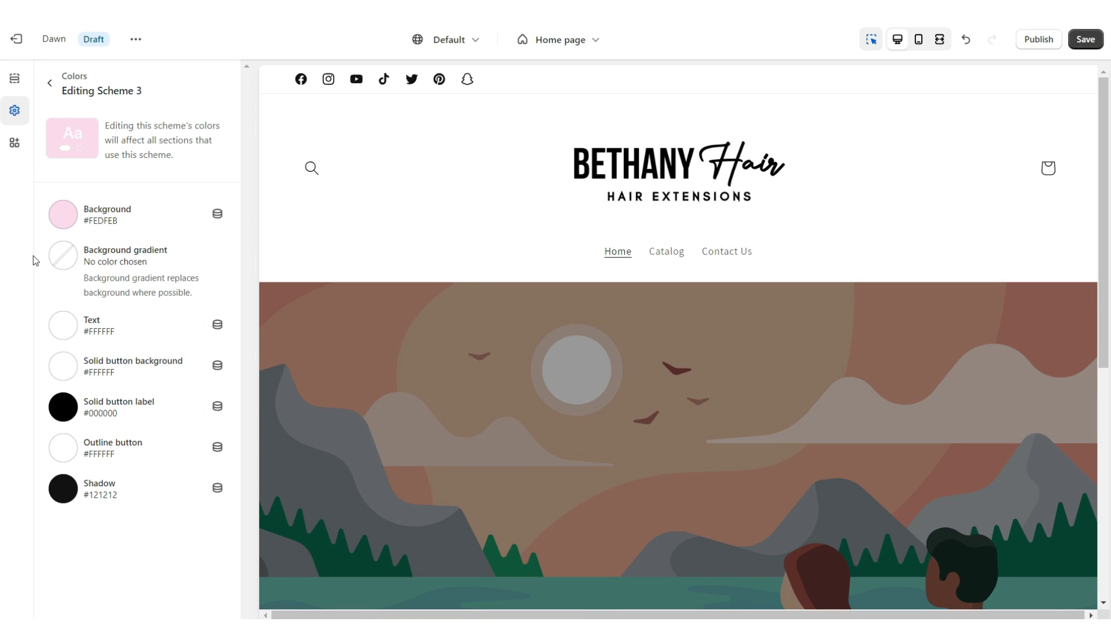
# Give Scheme 3 a pale pink linear background gradient at 319° and change its text color to black
pyautogui.click(62, 255)
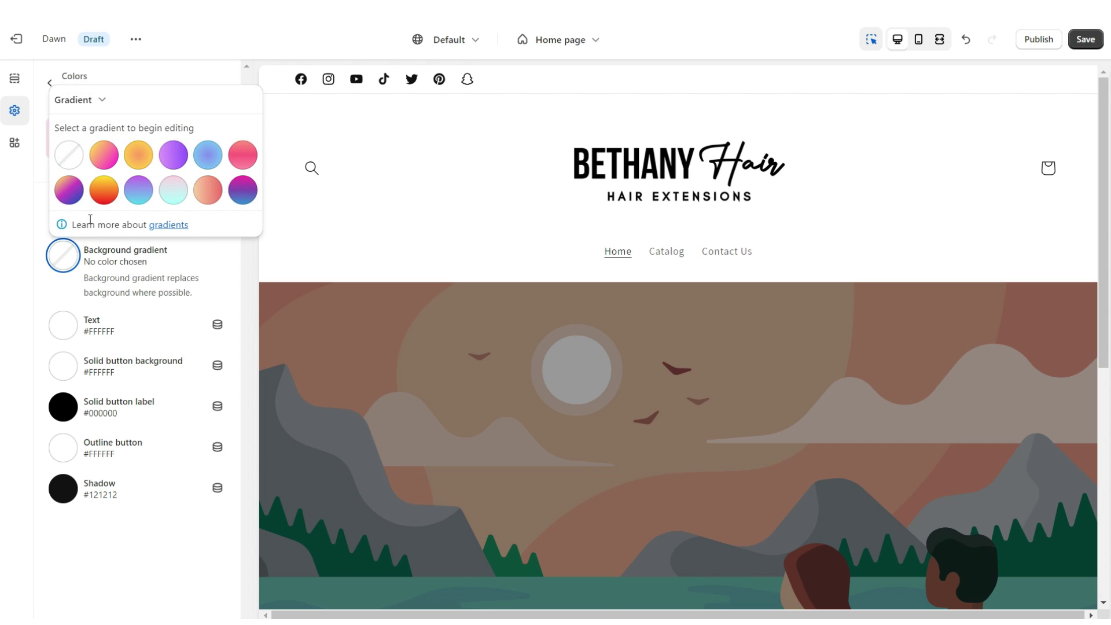
pyautogui.click(69, 154)
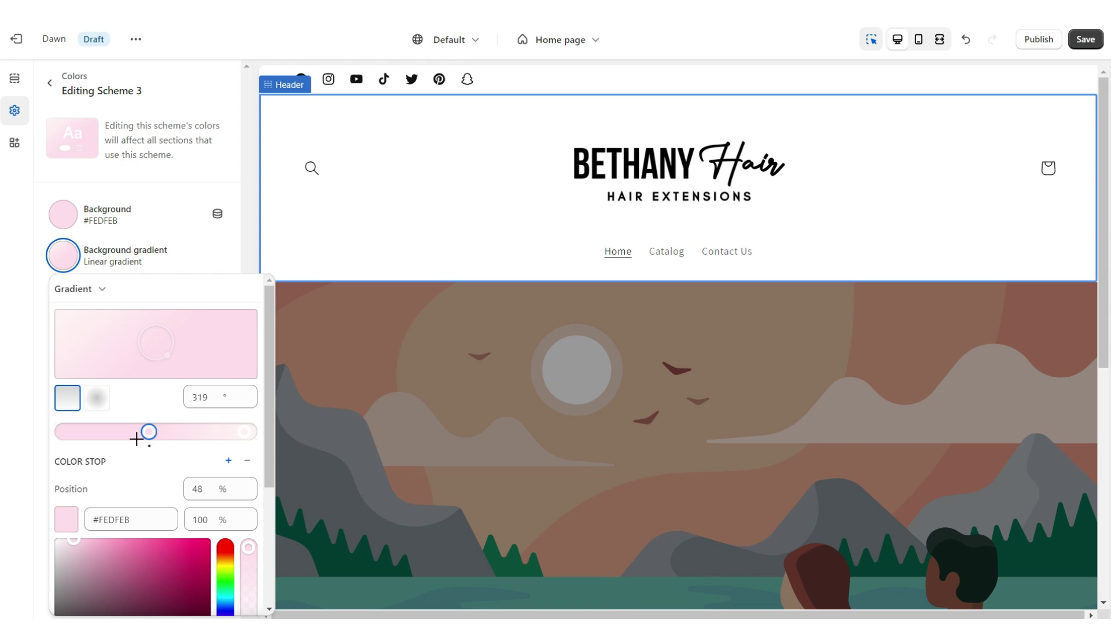
pyautogui.click(48, 285)
pyautogui.click(60, 328)
pyautogui.click(109, 219)
# Apply color Scheme 3 to the header and its menu
pyautogui.click(419, 241)
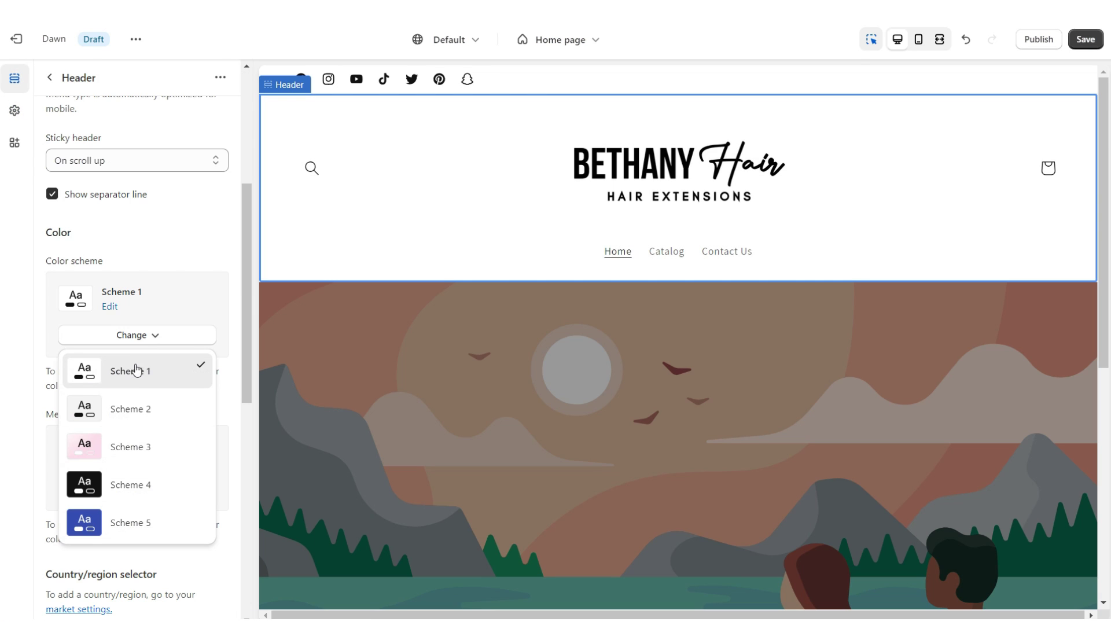
pyautogui.click(130, 445)
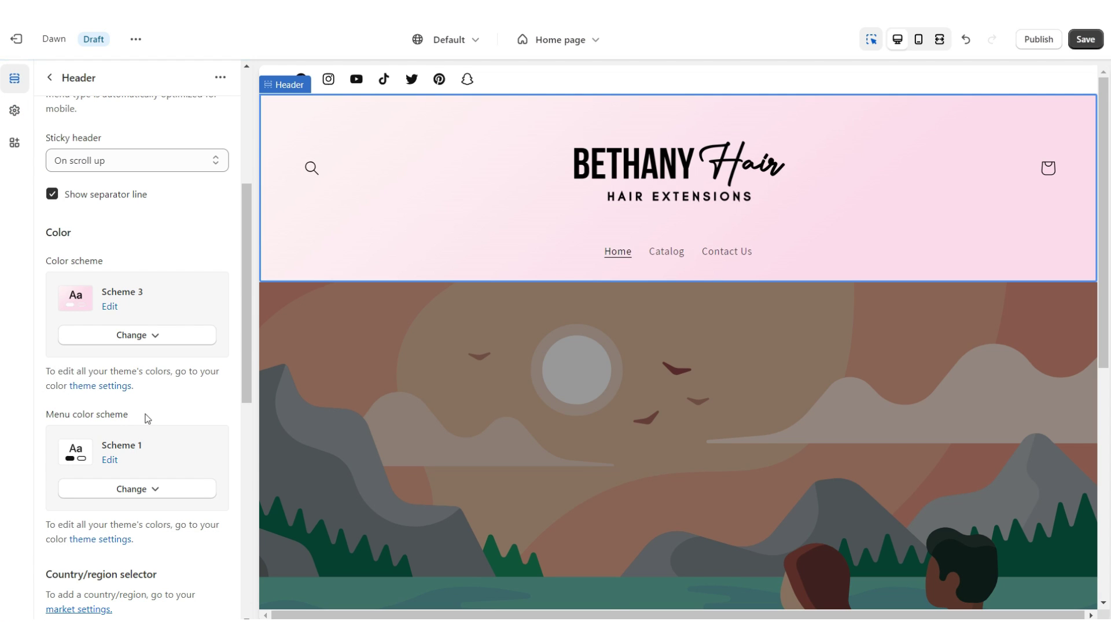
# Set the background of color Scheme 2 to #000000
pyautogui.click(116, 385)
pyautogui.click(165, 237)
pyautogui.click(63, 214)
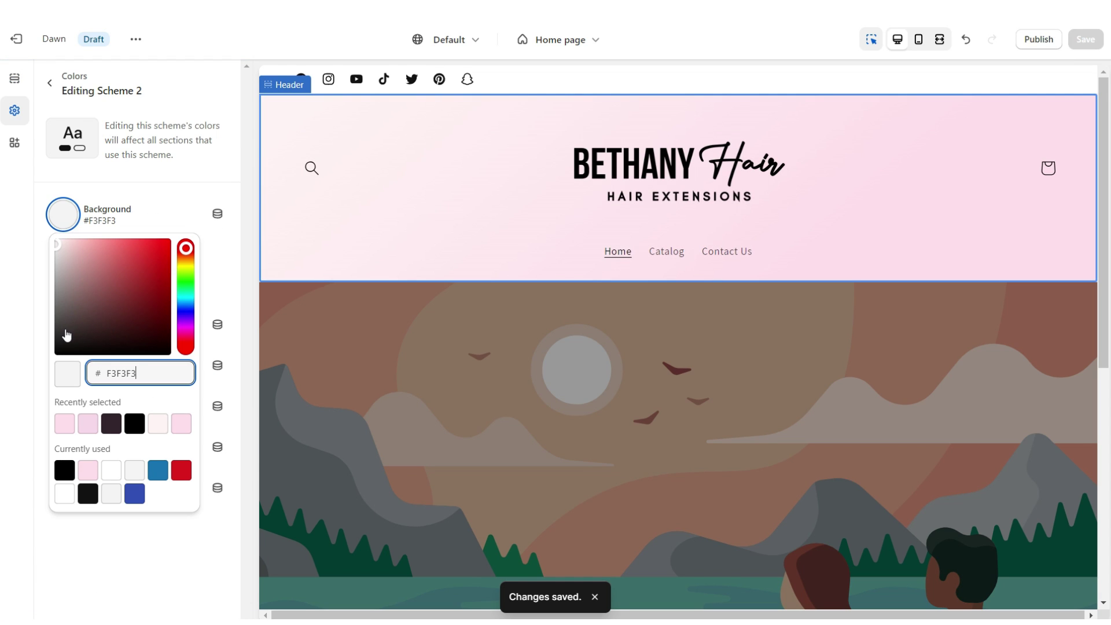
pyautogui.click(65, 340)
pyautogui.click(40, 383)
# Set the text and outline button colors of Scheme 2 to #FFFFFF
pyautogui.click(63, 324)
pyautogui.moveTo(73, 92); pyautogui.dragTo(50, 29)
pyautogui.click(62, 447)
pyautogui.click(62, 172)
pyautogui.moveTo(64, 177); pyautogui.dragTo(55, 156)
pyautogui.click(40, 139)
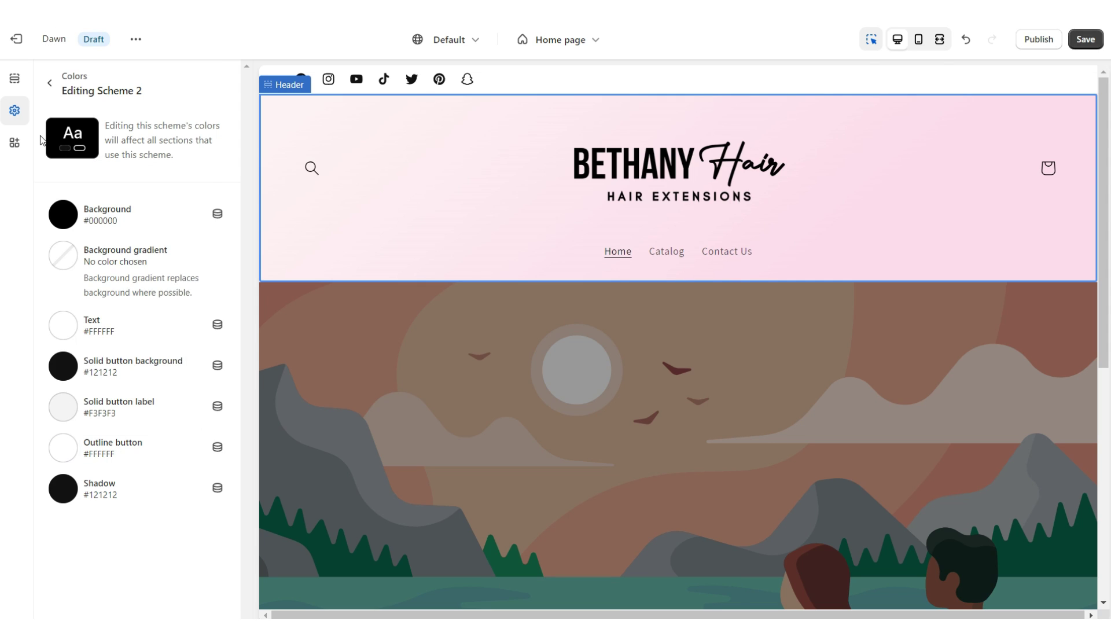
# Apply color Scheme 2 to the announcement bar and save the theme
pyautogui.click(575, 85)
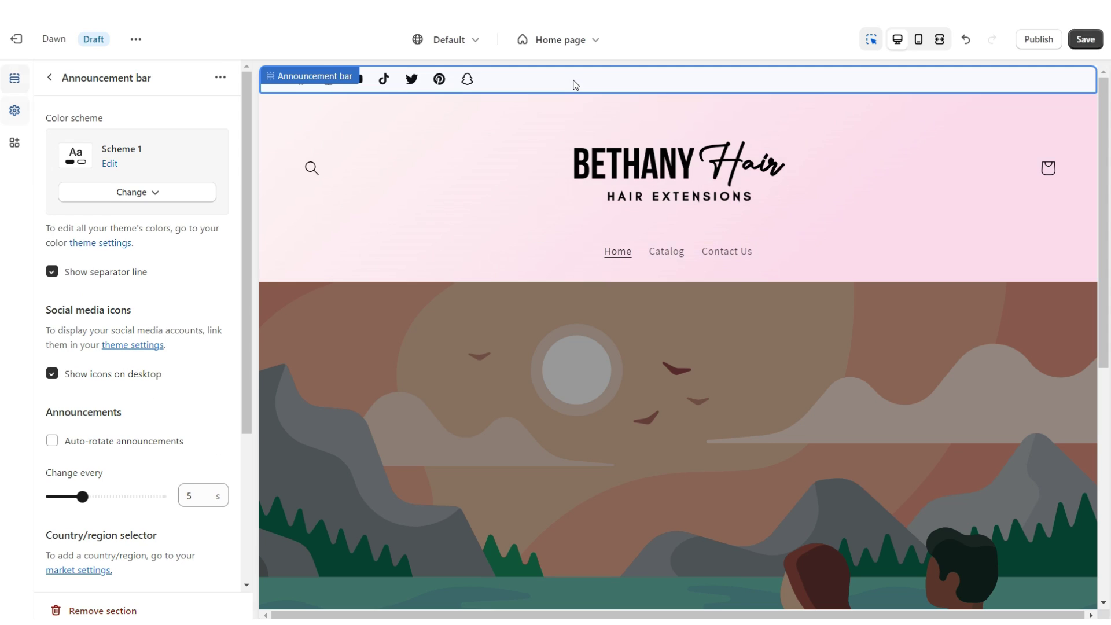
pyautogui.click(152, 193)
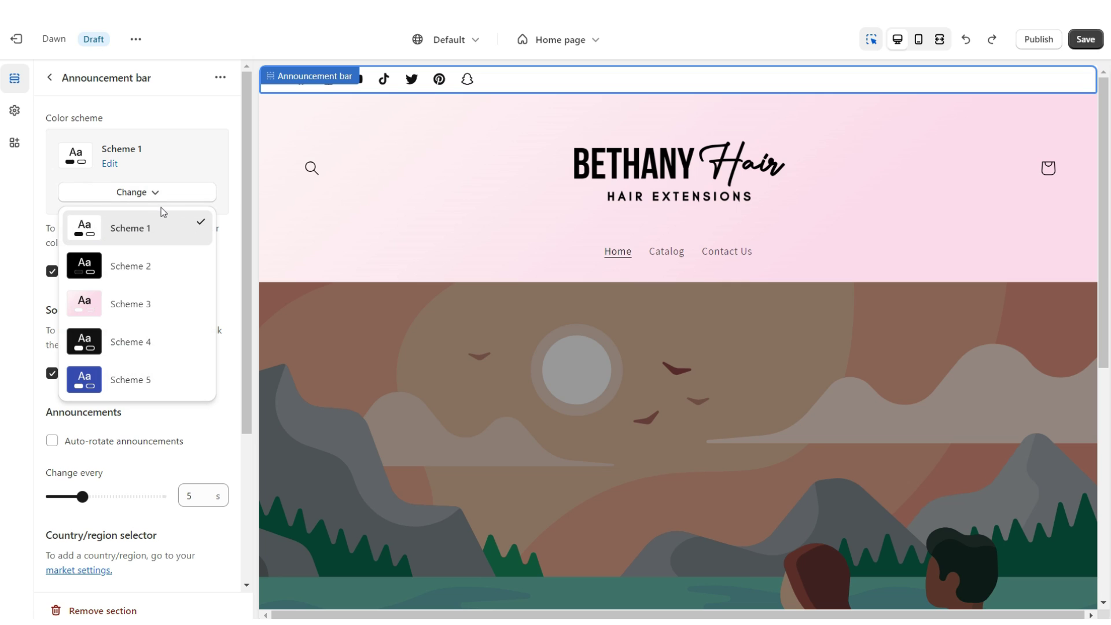
pyautogui.click(153, 265)
pyautogui.hotkey('ctrl', 'z')
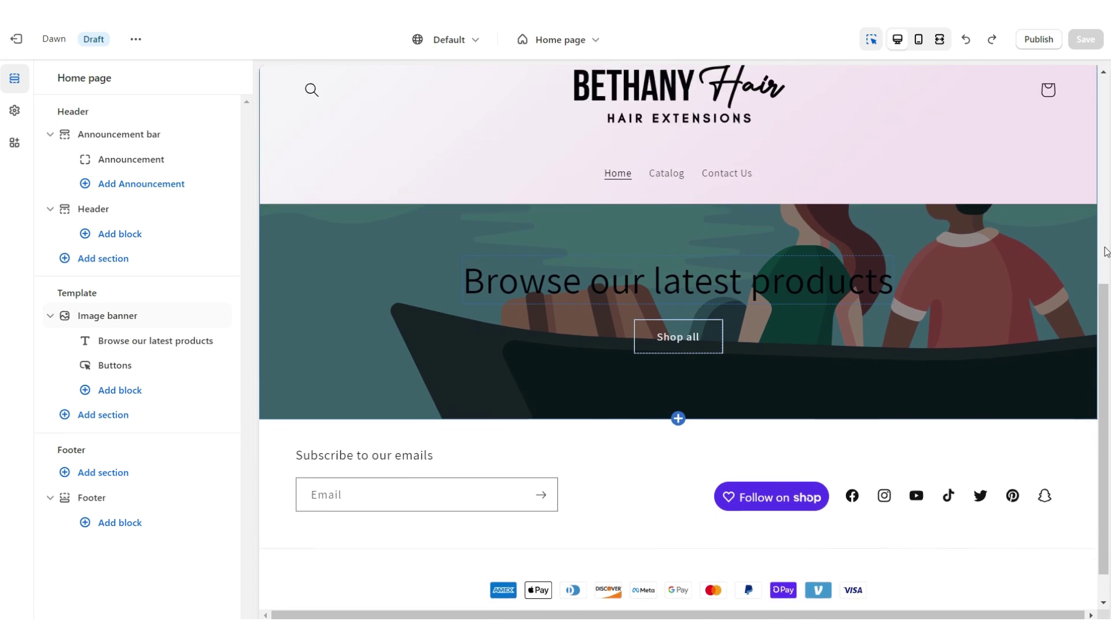
# Turn off the header's sticky behavior
pyautogui.click(938, 153)
pyautogui.scroll(-3, 80, 291)
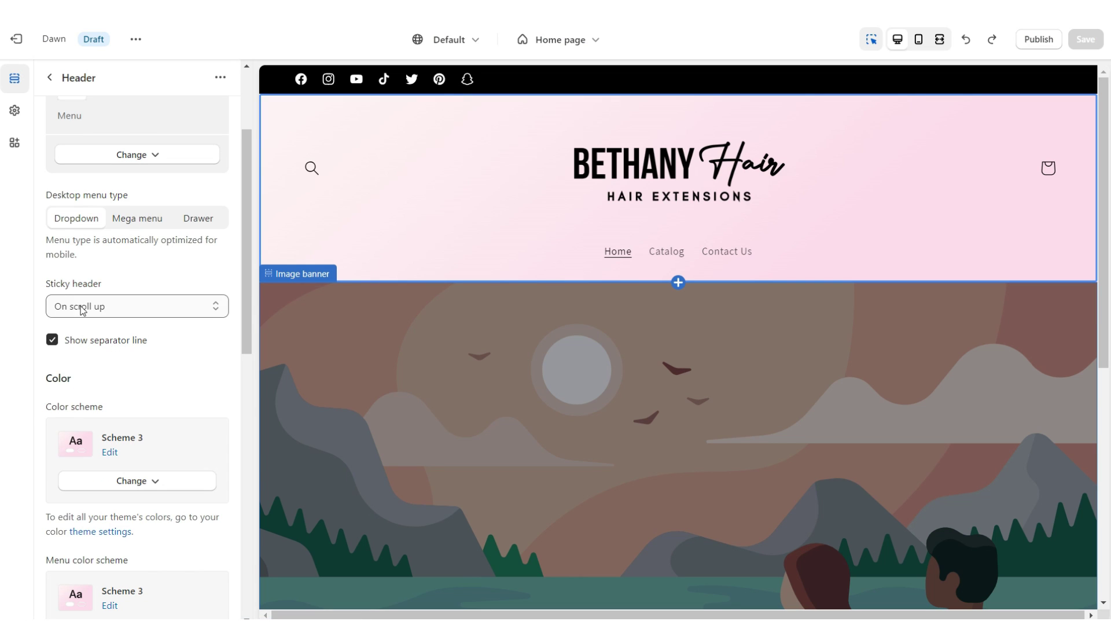
pyautogui.click(83, 307)
pyautogui.click(84, 324)
# Preview the home page at full width and check how the header and banner behave while scrolling
pyautogui.scroll(-10, 415, 343)
pyautogui.click(939, 38)
pyautogui.moveTo(1103, 120)
pyautogui.mouseDown()
pyautogui.moveTo(1104, 151)
pyautogui.moveTo(1107, 129)
pyautogui.mouseUp()
pyautogui.scroll(1, 1106, 128)
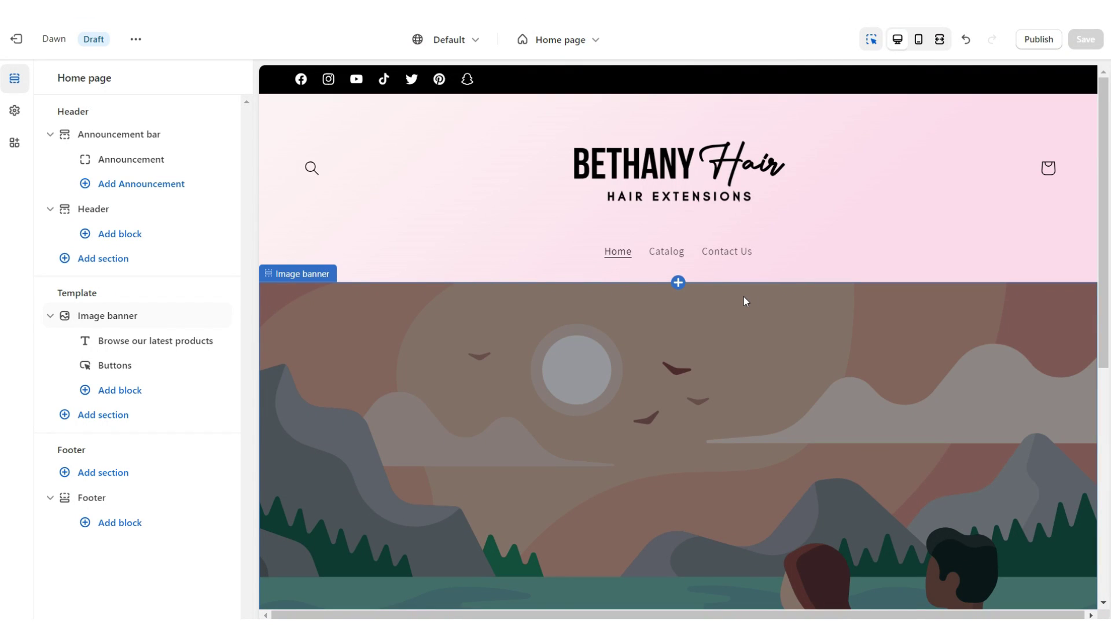
pyautogui.scroll(-5, 744, 301)
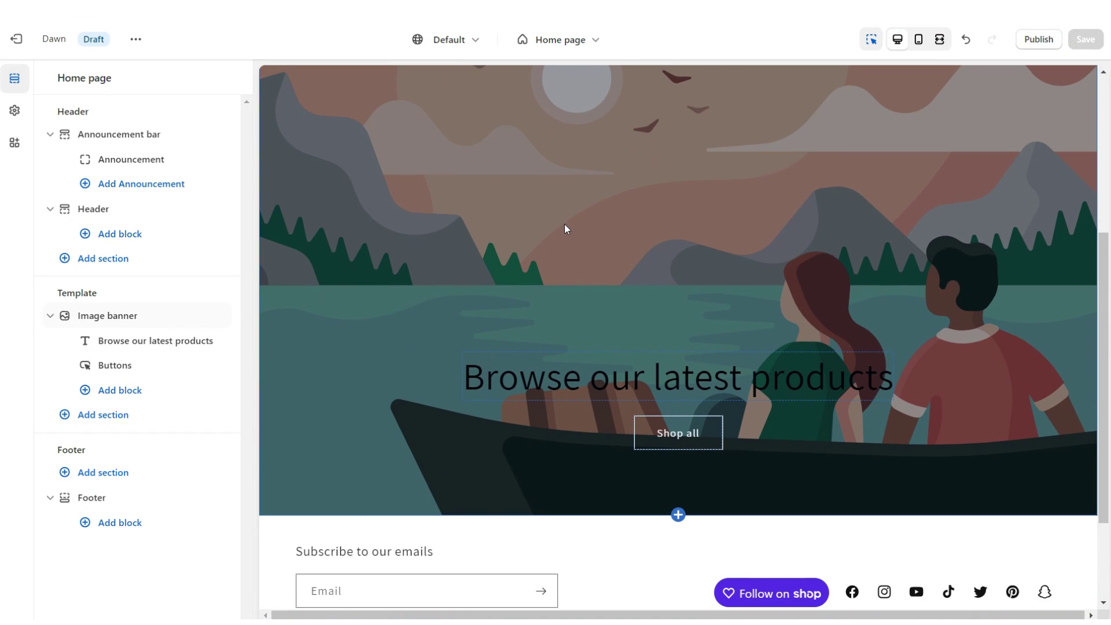
pyautogui.scroll(5, 680, 279)
# Add a Slideshow section to the template between the header and the image banner
pyautogui.moveTo(681, 279)
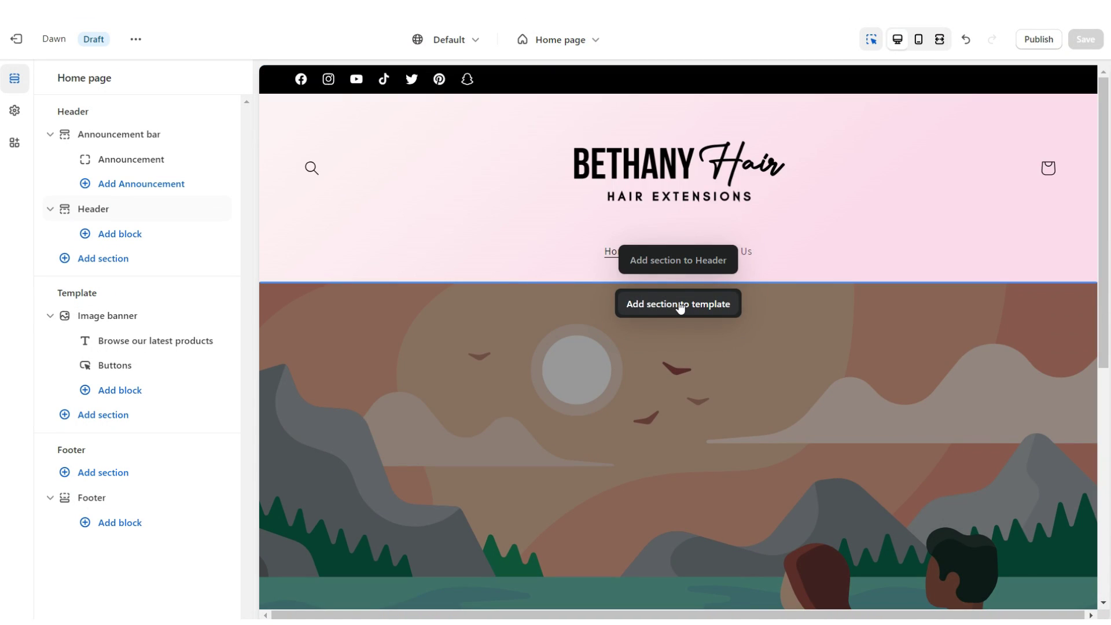
pyautogui.click(681, 306)
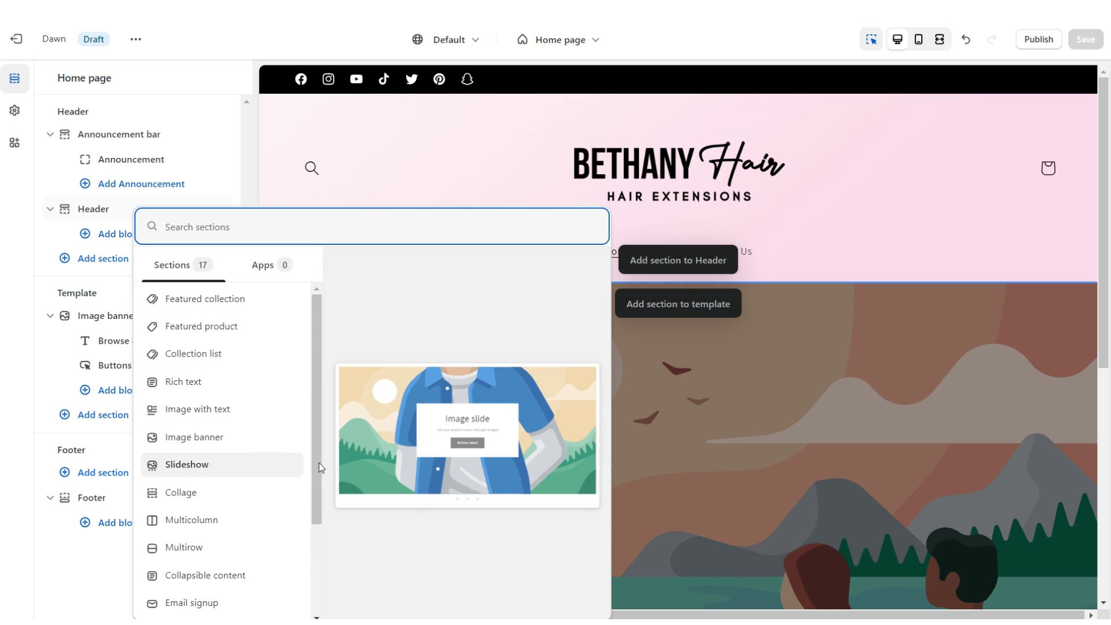
pyautogui.click(273, 467)
# Remove the original image banner section from the home page template
pyautogui.click(333, 365)
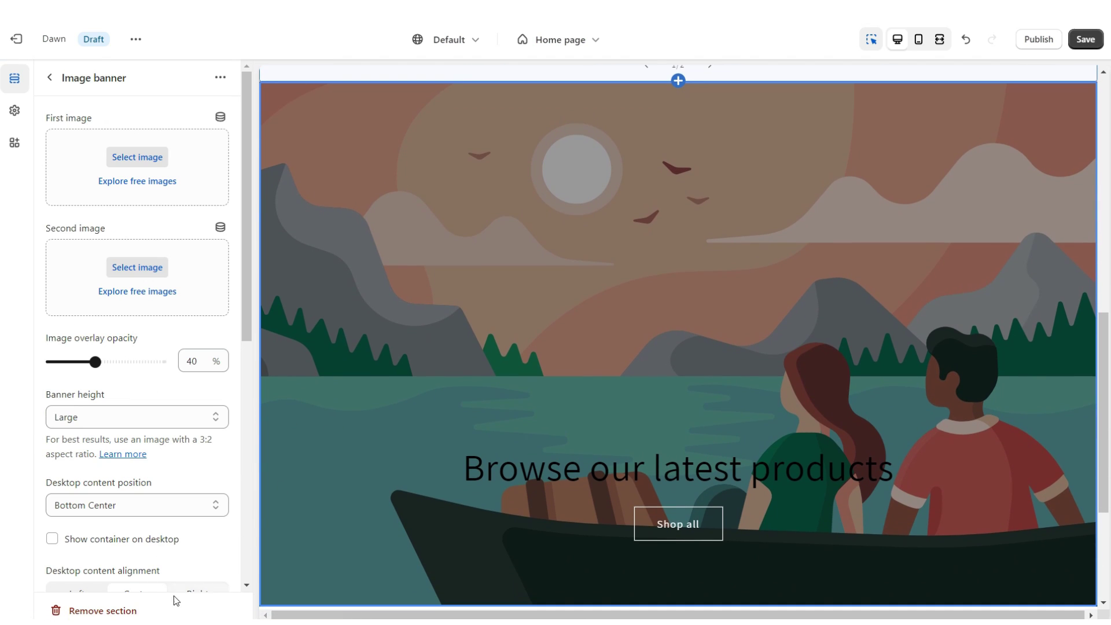
pyautogui.click(112, 605)
# Clear the heading and subheading text of the first slide in the slideshow
pyautogui.click(109, 340)
pyautogui.tripleClick(73, 288)
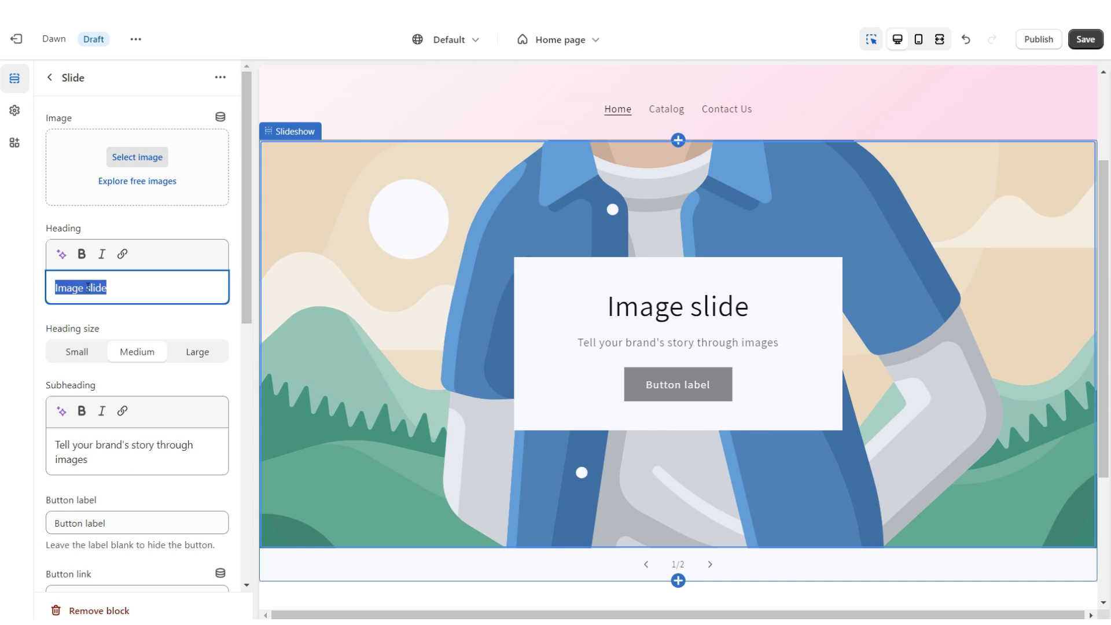
pyautogui.press('BackSpace')
pyautogui.tripleClick(74, 452)
pyautogui.press('BackSpace')
pyautogui.scroll(-8, 51, 323)
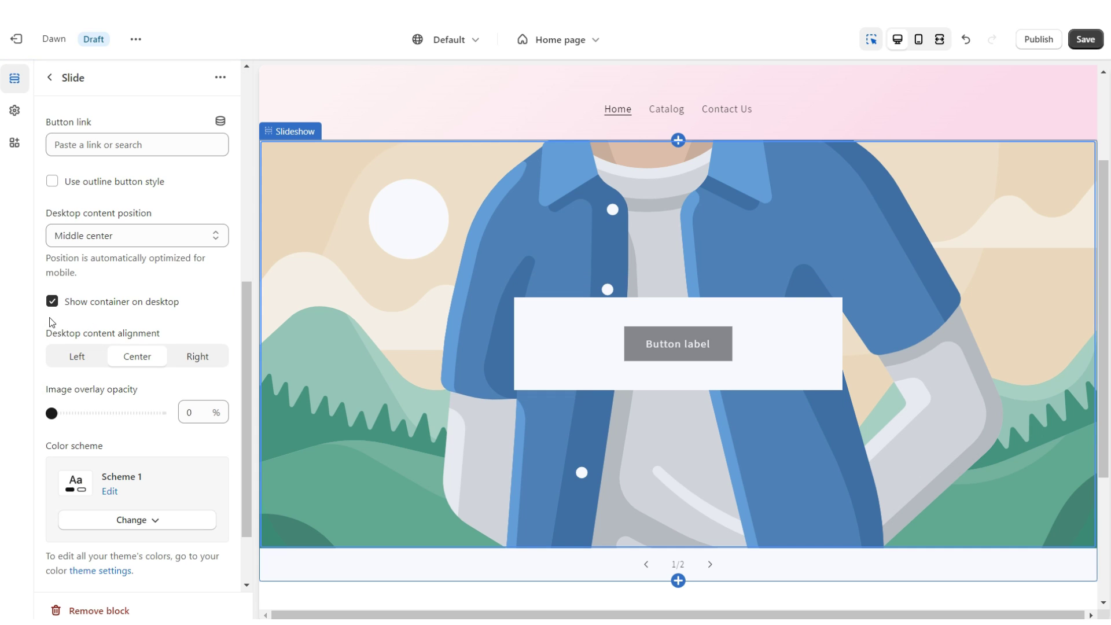
# Position the first slide's content bottom center without a container, and give it a SHOP ALL button linked to All collections
pyautogui.click(91, 232)
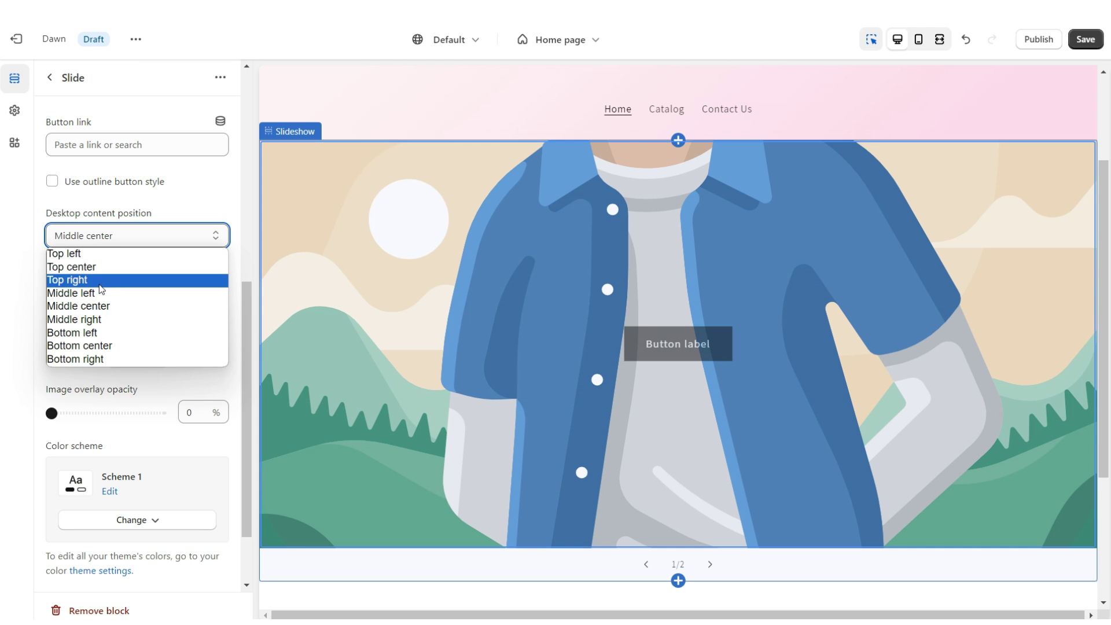
pyautogui.click(98, 345)
pyautogui.scroll(3, 81, 244)
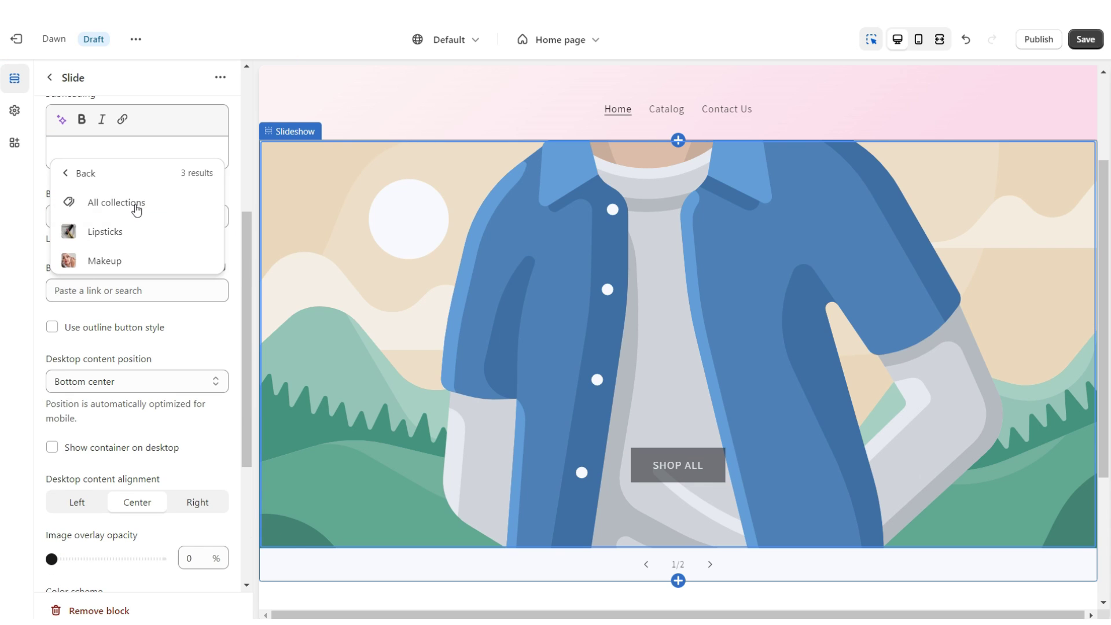
pyautogui.click(137, 207)
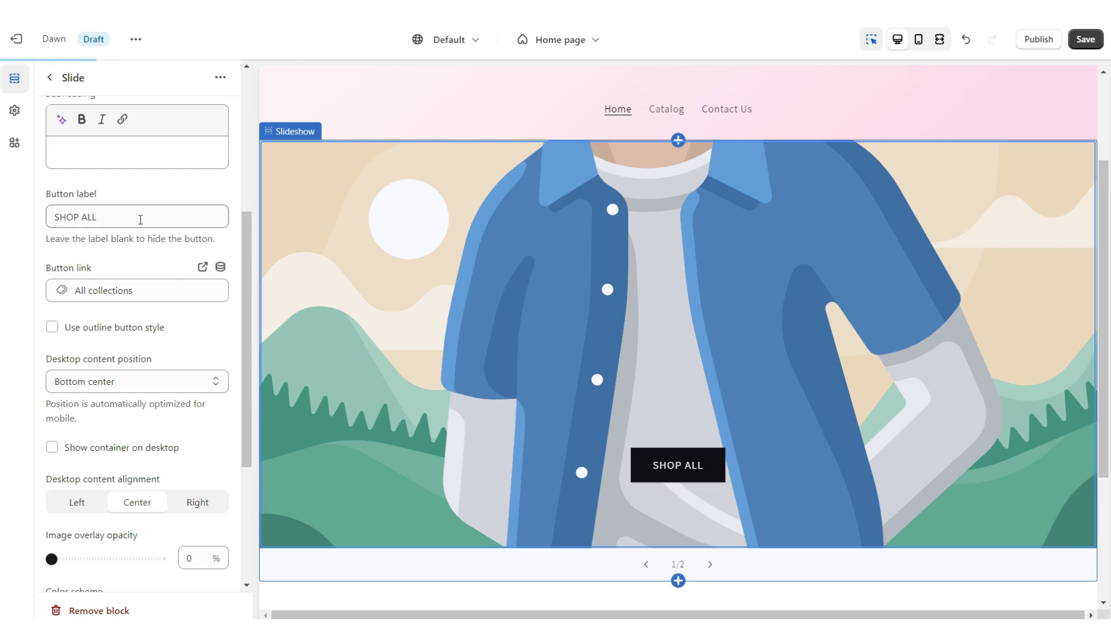
# Clear the second slide's texts, add a SHOP NOW button linked to All collections at bottom center without a container, and save
pyautogui.click(709, 564)
pyautogui.click(616, 249)
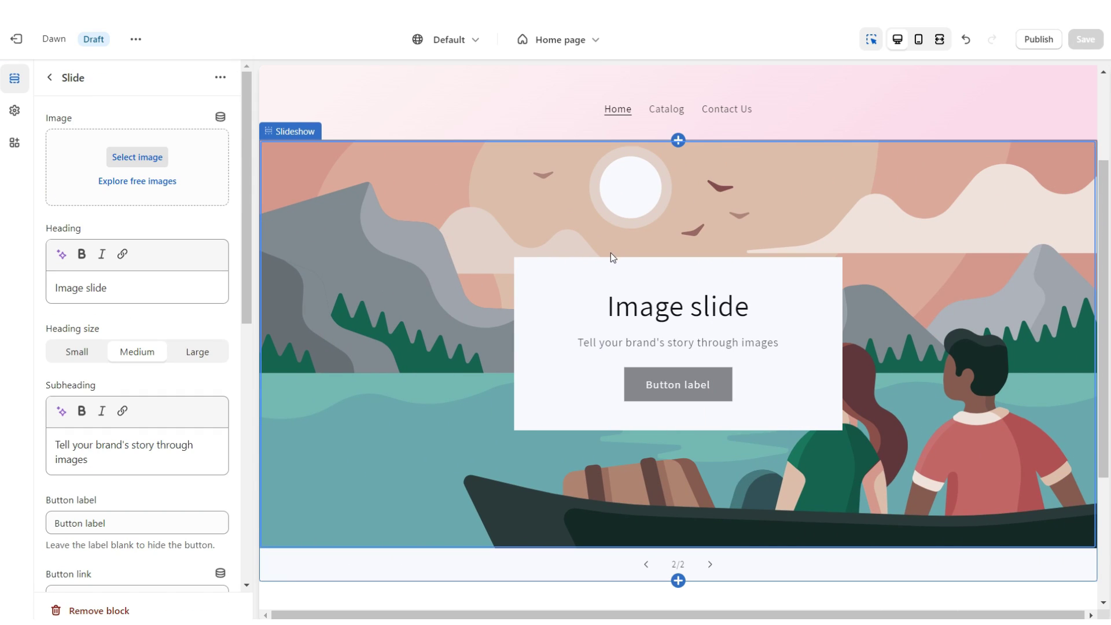
pyautogui.moveTo(55, 287); pyautogui.dragTo(92, 325)
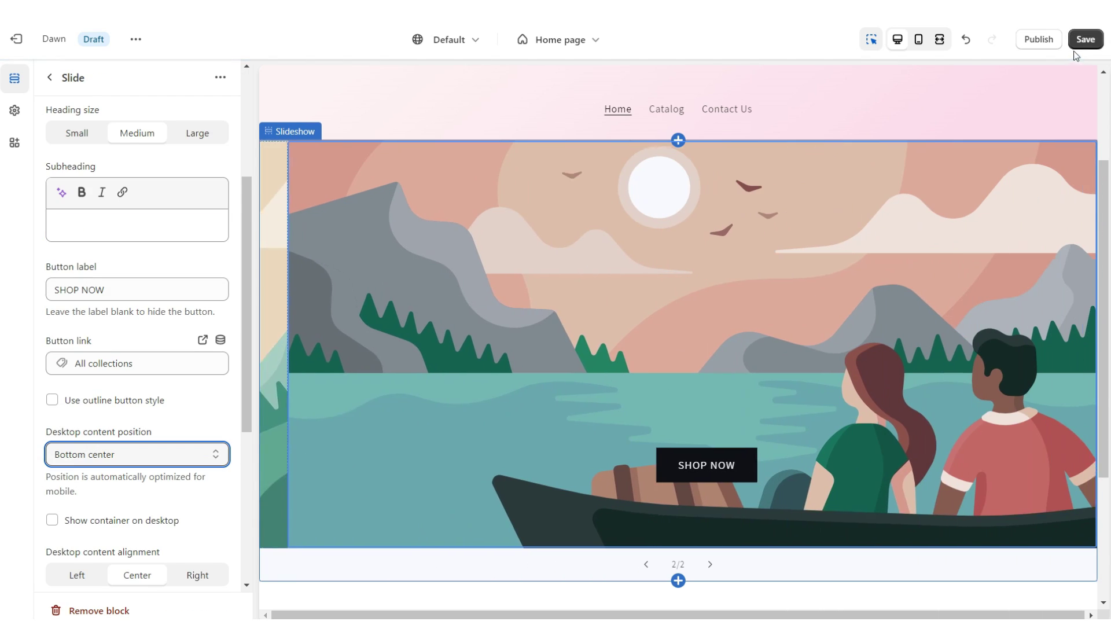
pyautogui.click(1076, 46)
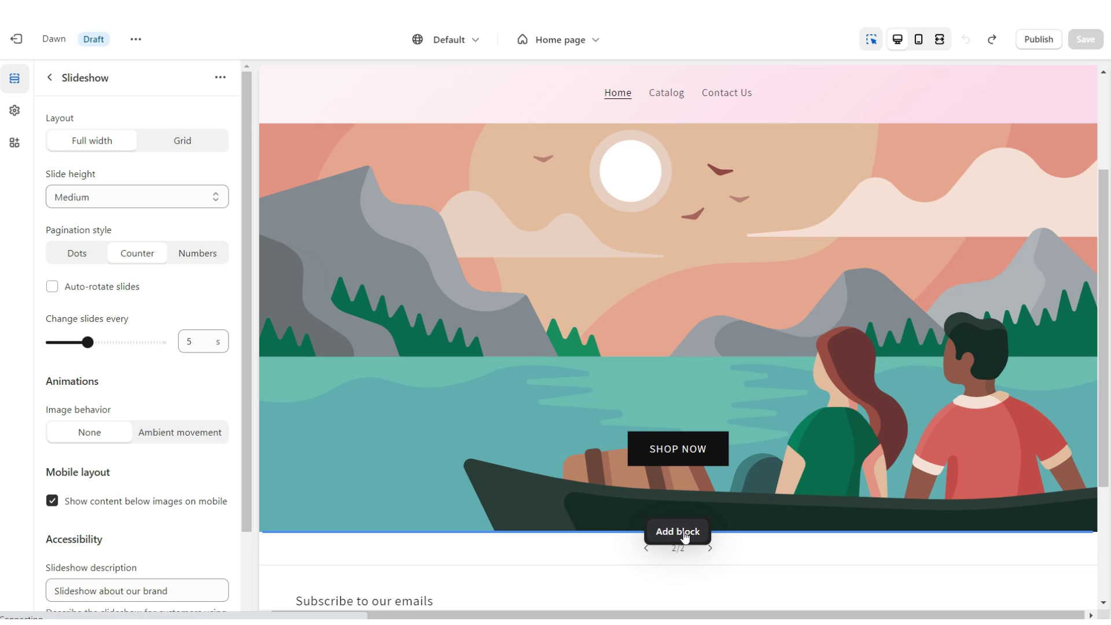
# Add a third slide with a SHOP THIS COLLECTION button linked to All collections at bottom left, and set the slideshow pagination to dots
pyautogui.click(683, 535)
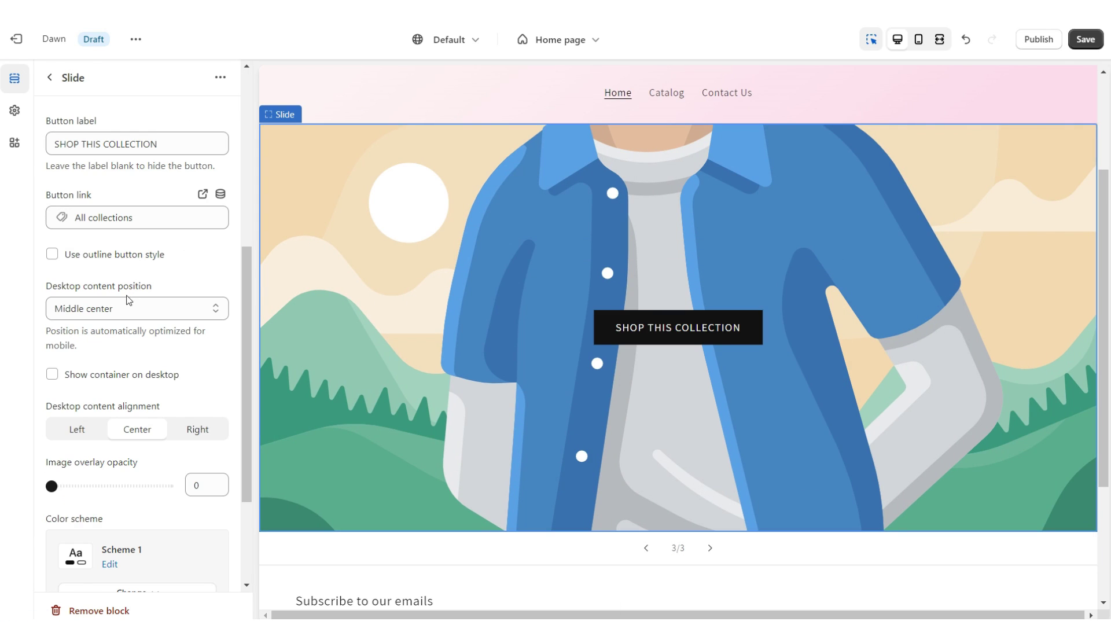
pyautogui.click(113, 309)
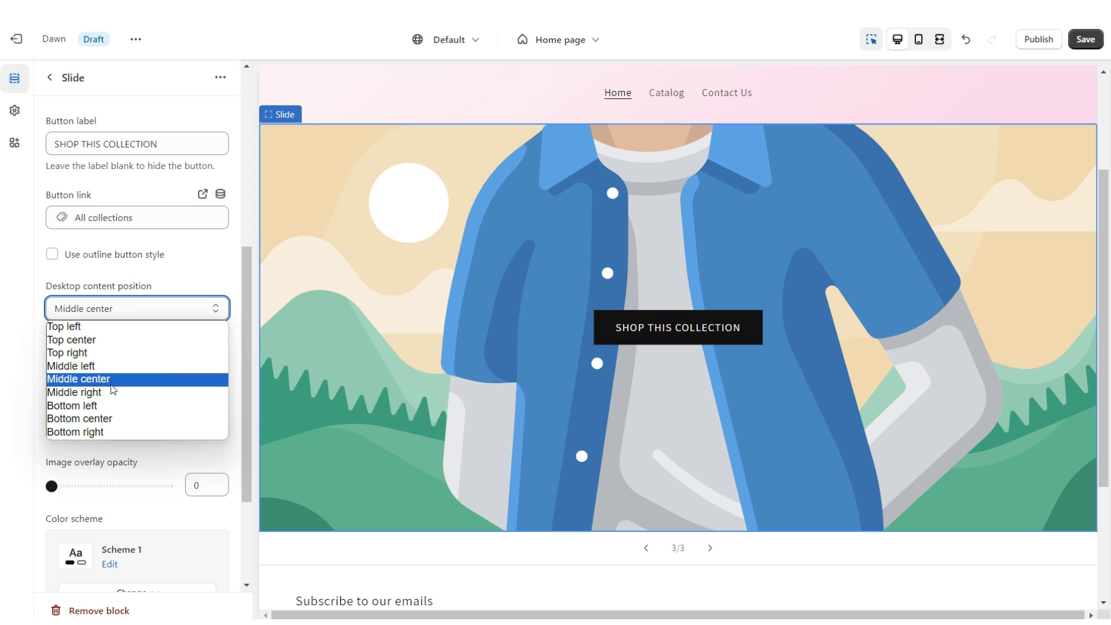
pyautogui.click(110, 404)
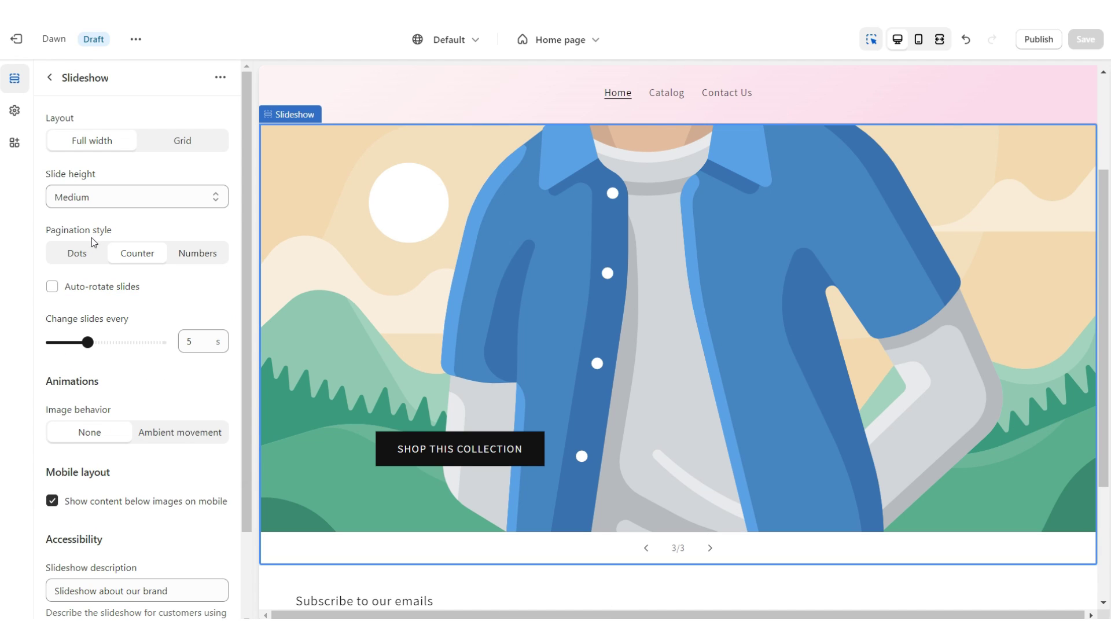
pyautogui.click(79, 253)
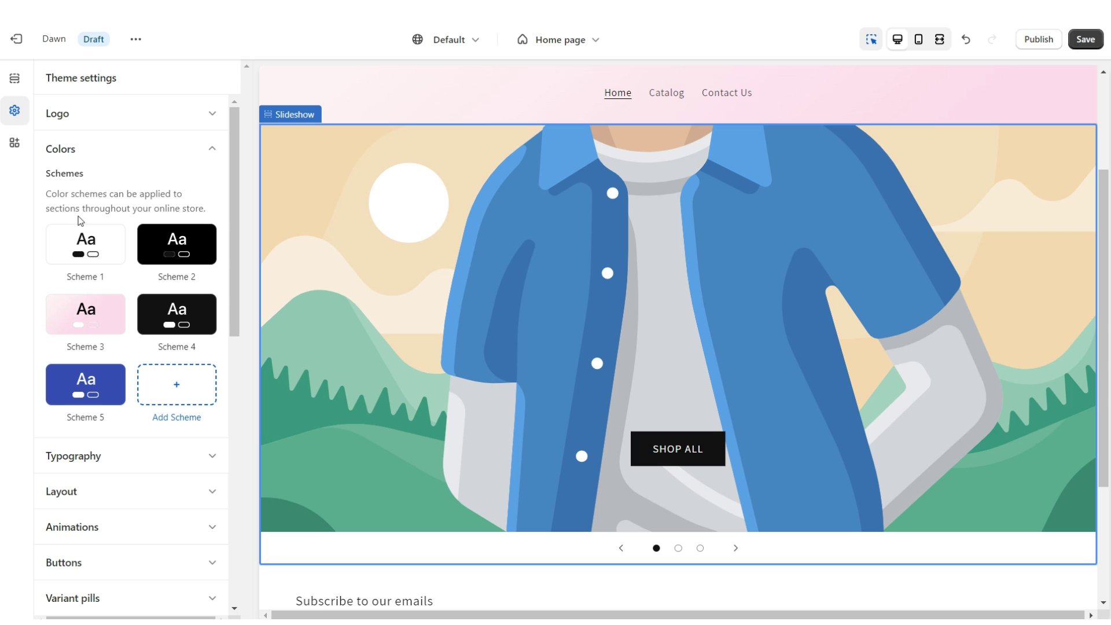
# Pick the light pink already used in the theme as the background color of Scheme 1
pyautogui.click(84, 240)
pyautogui.click(62, 213)
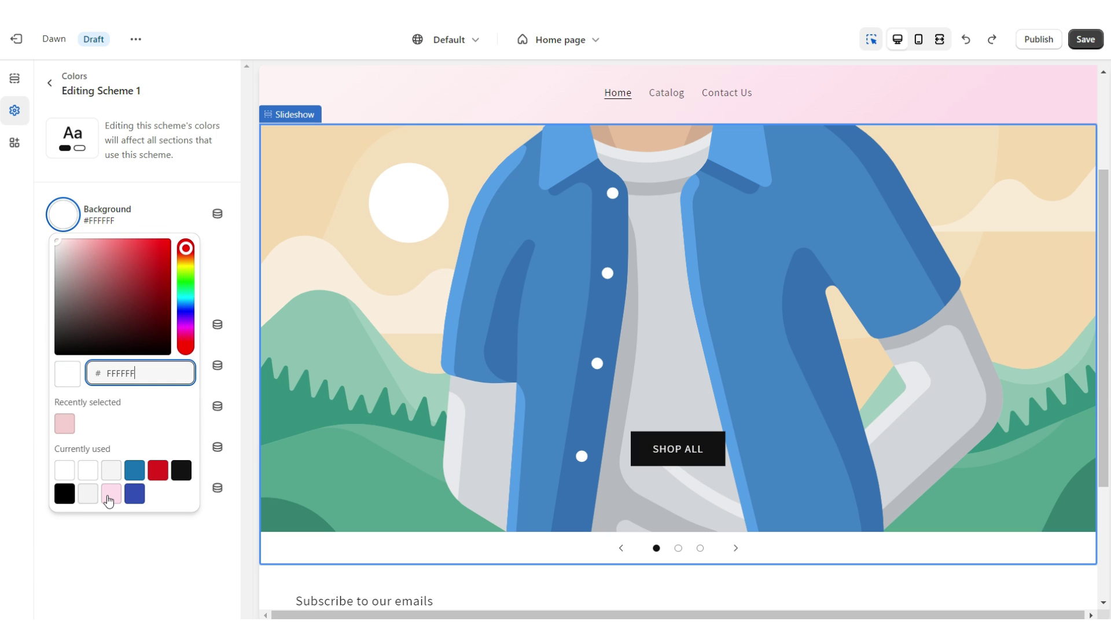
pyautogui.click(110, 493)
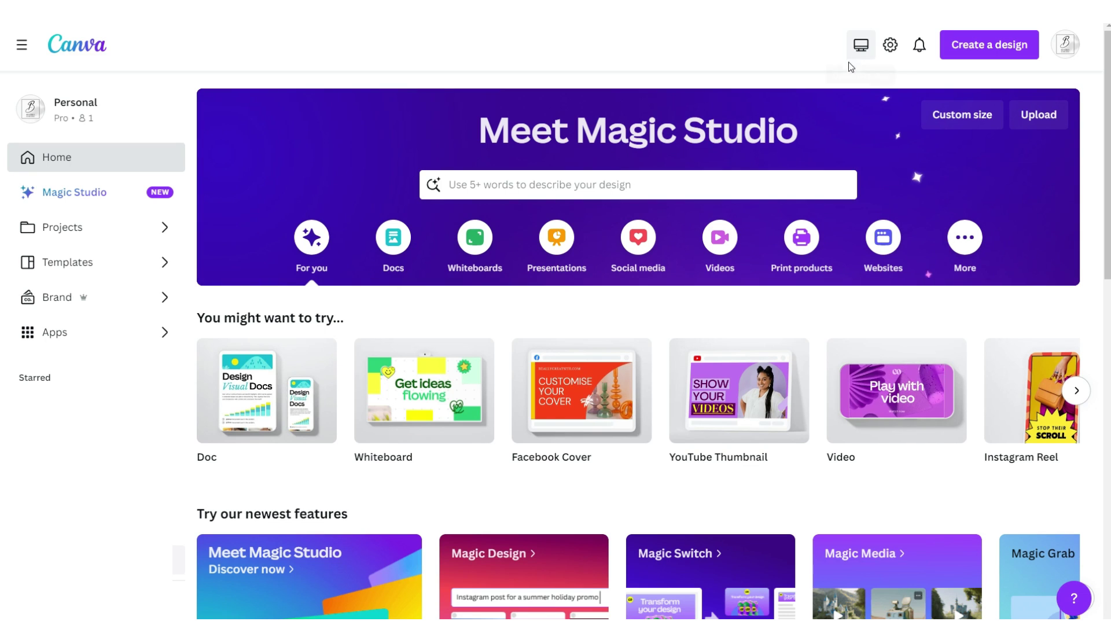
# Switch to Canva and create a 4320 × 2160 px design with a light pink background
pyautogui.click(937, 115)
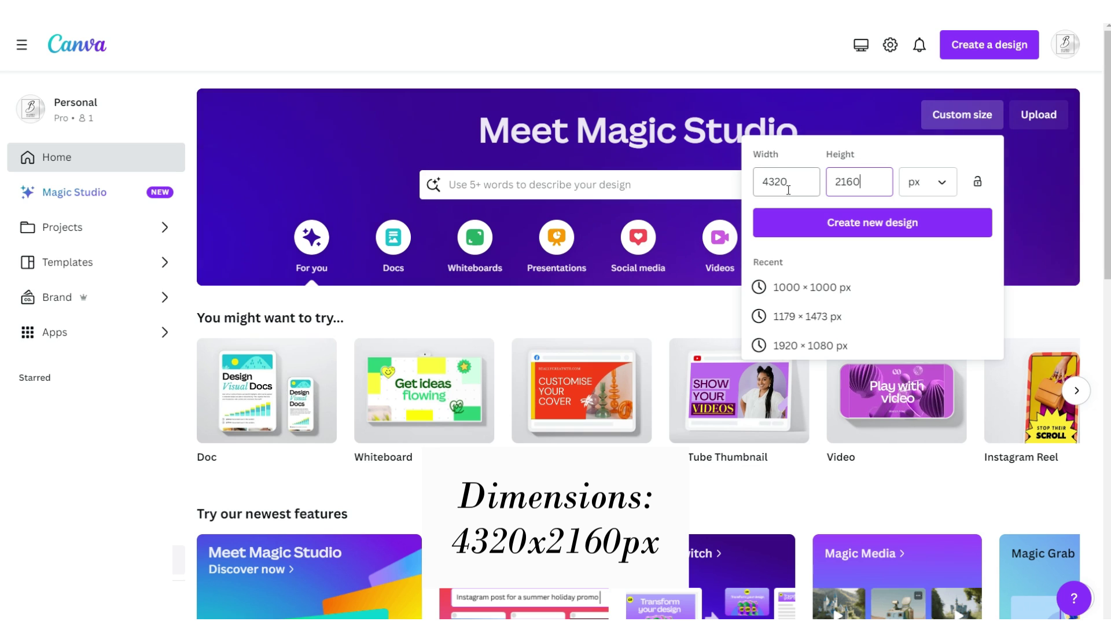
pyautogui.click(855, 224)
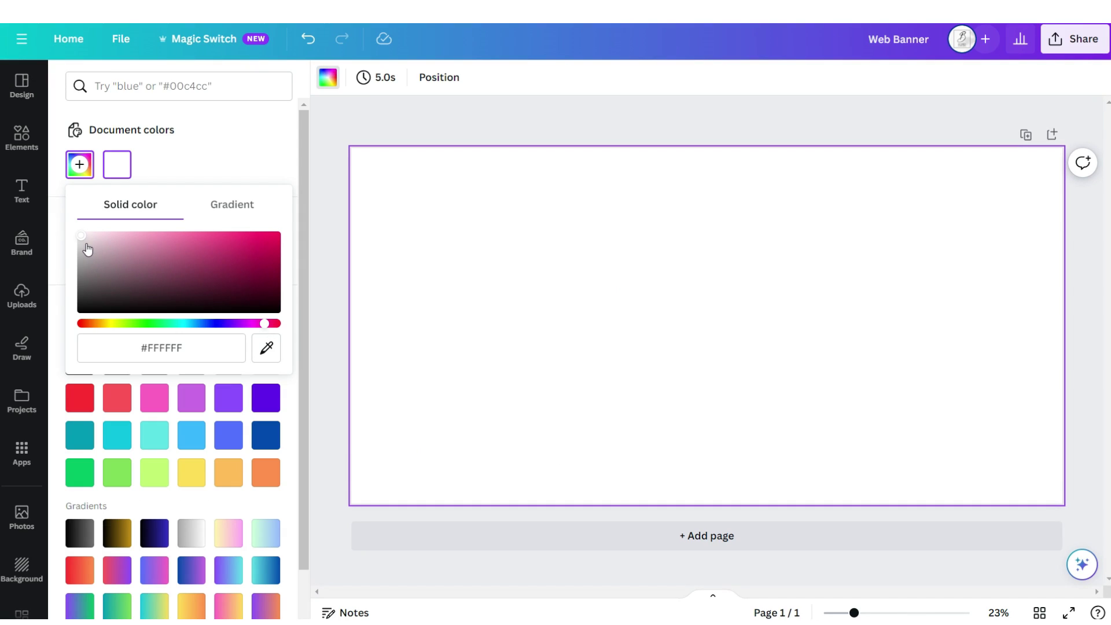
pyautogui.click(85, 241)
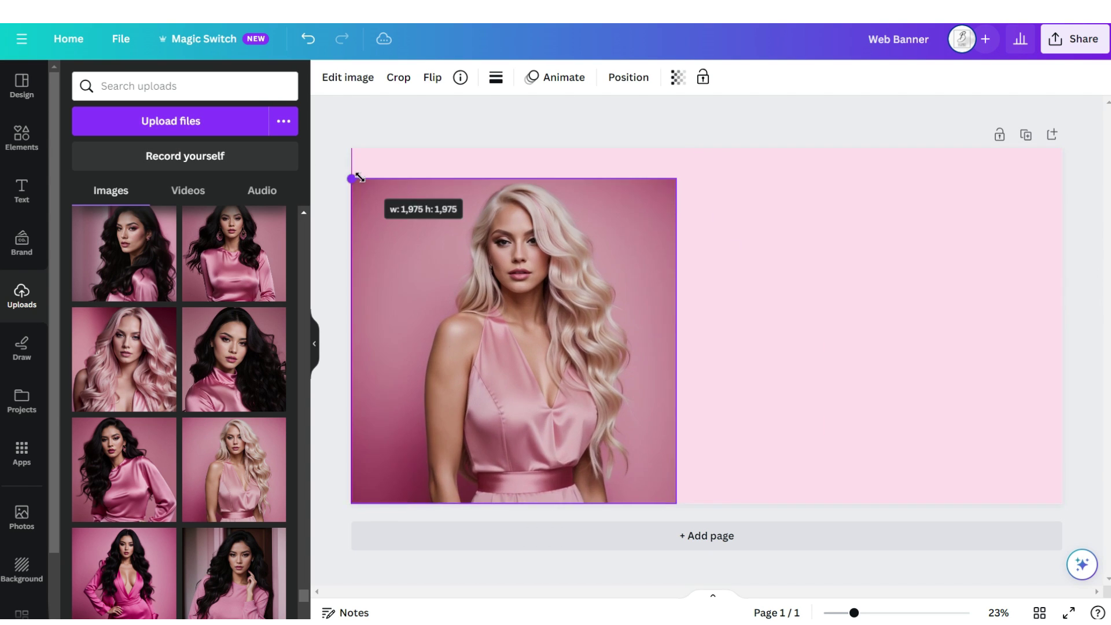
# Enlarge the uploaded blonde model photo to the banner's full height, center it and remove its background
pyautogui.moveTo(355, 178); pyautogui.dragTo(660, 392)
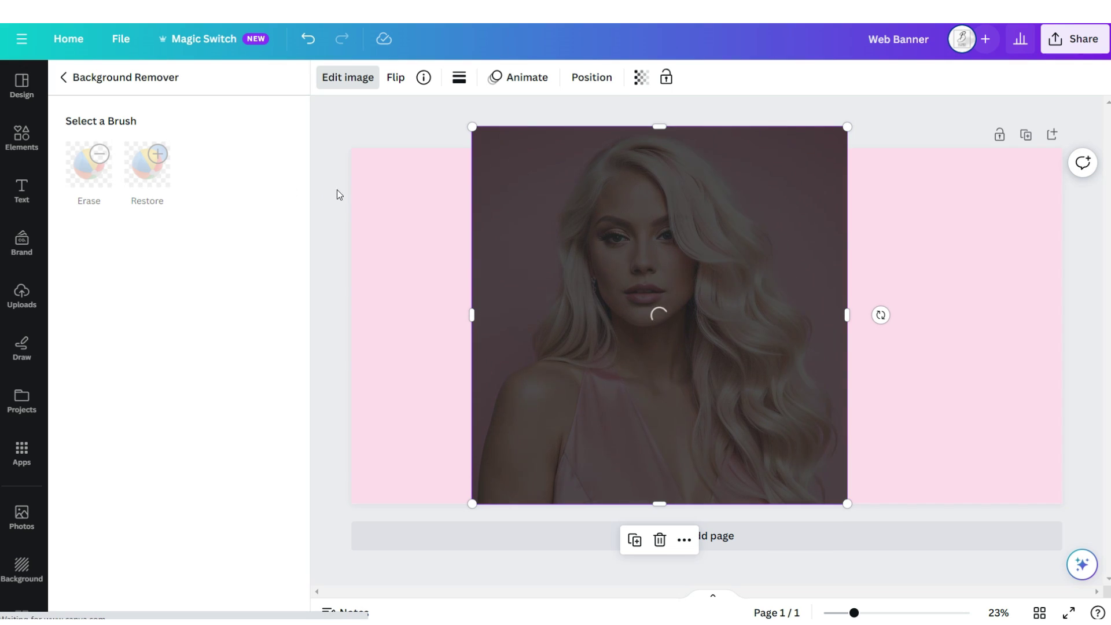
pyautogui.click(241, 607)
pyautogui.click(415, 408)
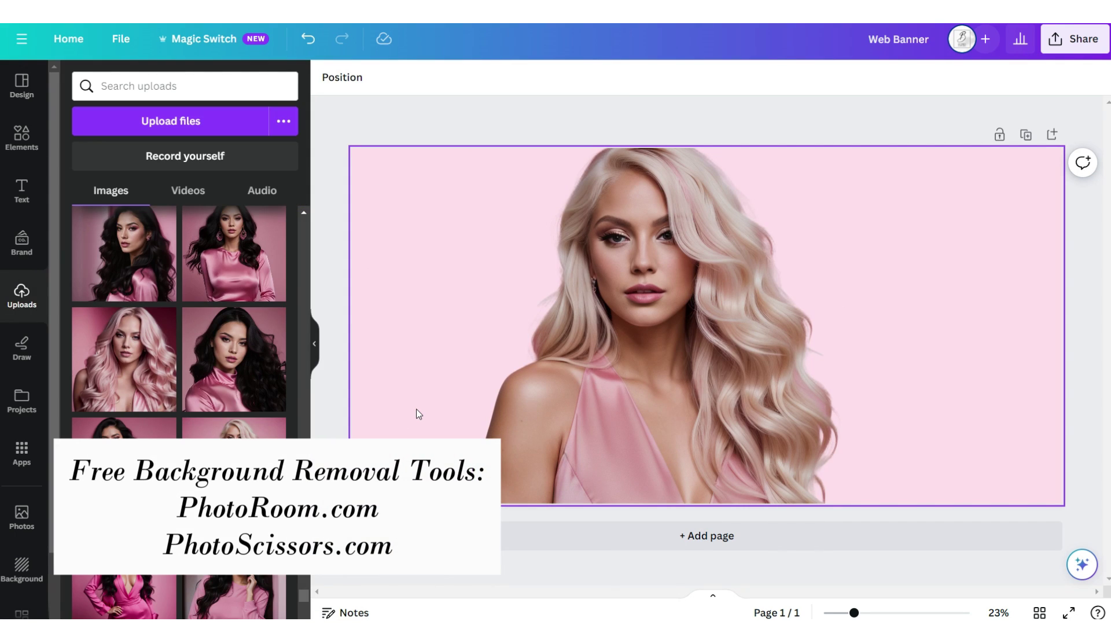
# Flip the blonde model horizontally on the banner's left half and place the dark-haired model without background on the right half
pyautogui.click(498, 324)
pyautogui.click(432, 77)
pyautogui.click(457, 115)
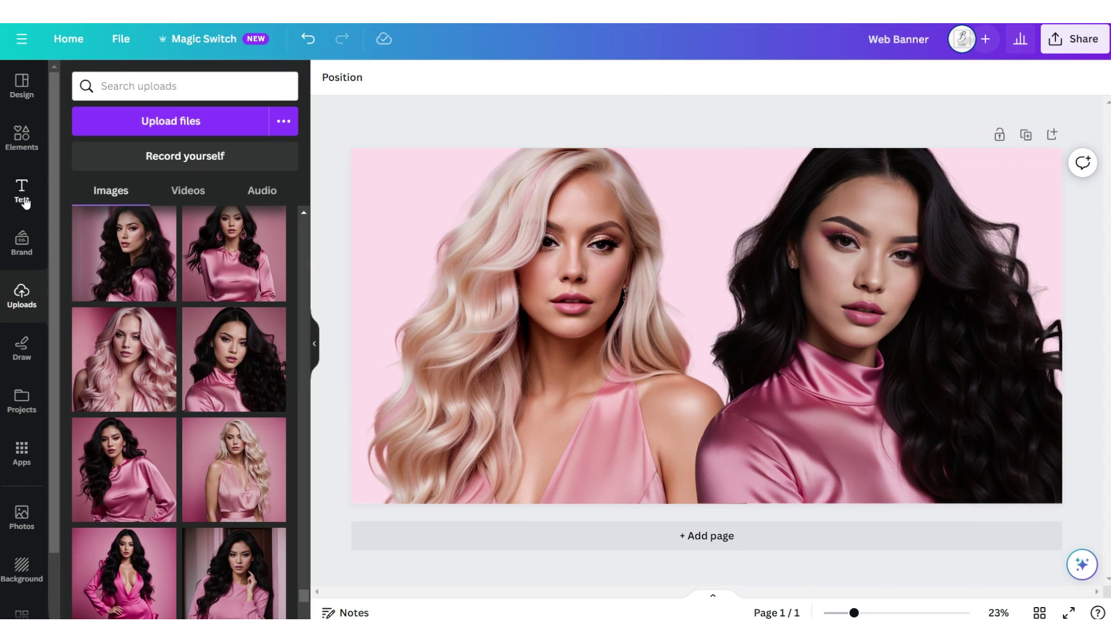
# Add the text "New" in white Hamilton font with the Lift effect and place it over the blonde model's shoulder
pyautogui.click(24, 201)
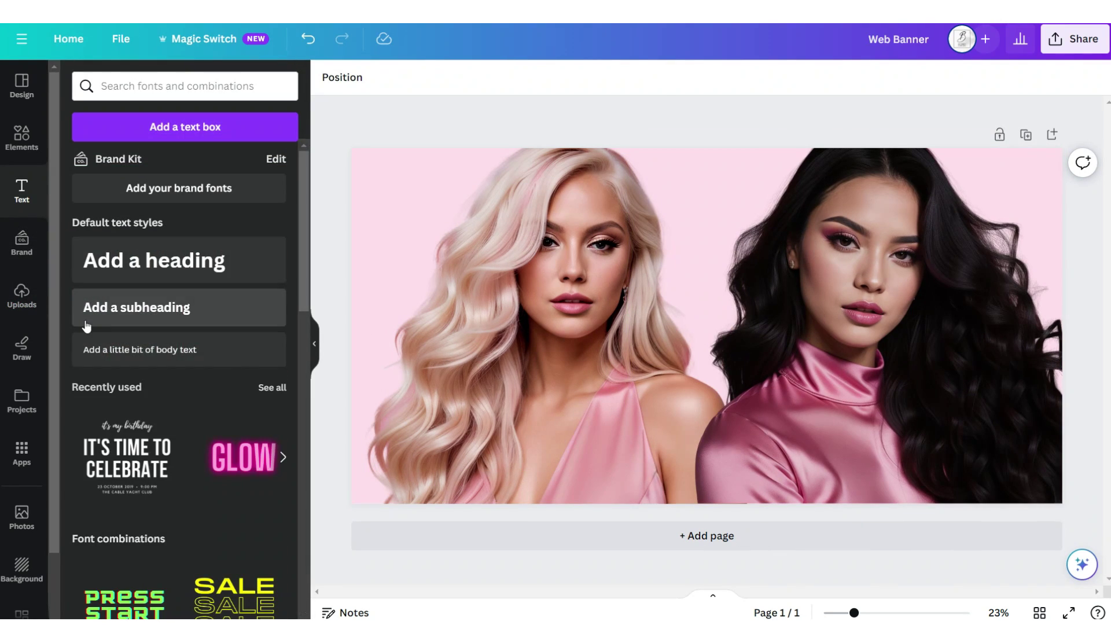
pyautogui.click(114, 350)
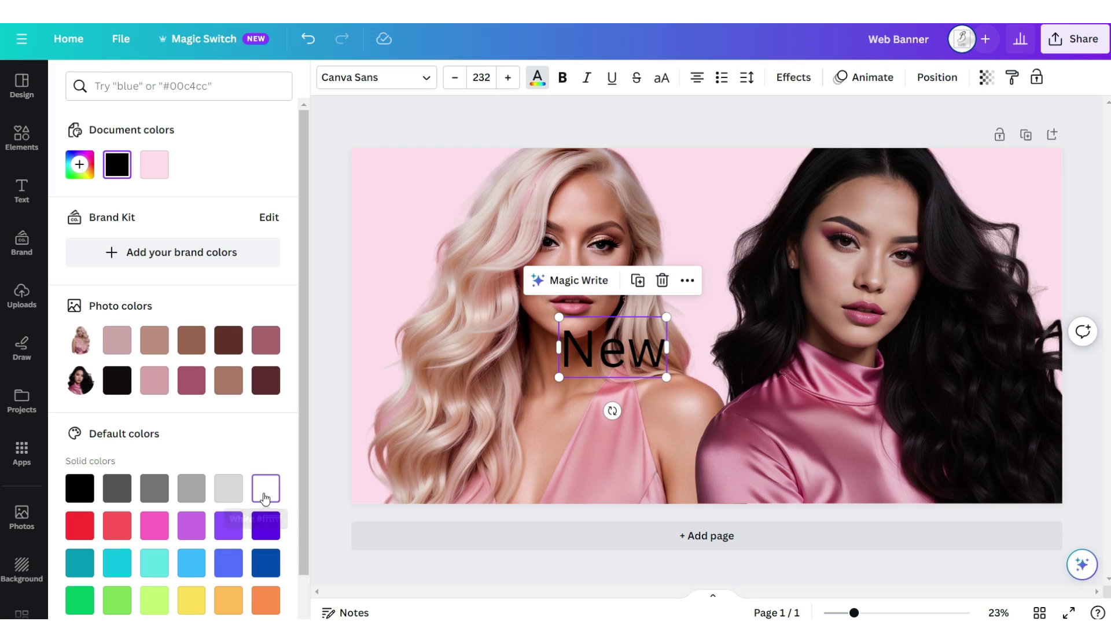
pyautogui.click(265, 498)
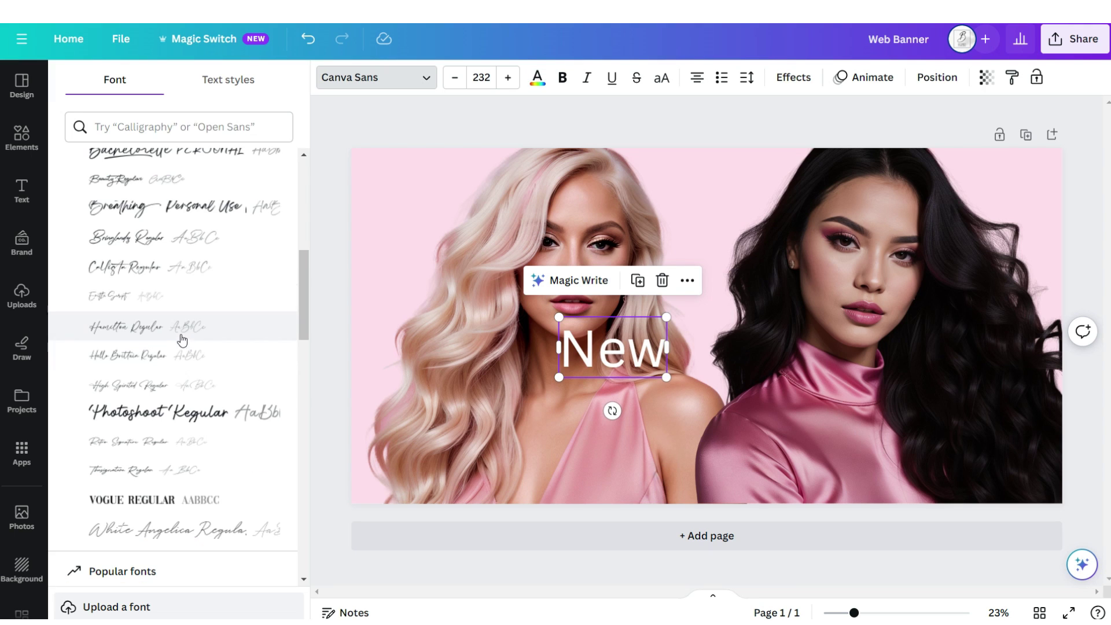
pyautogui.click(184, 333)
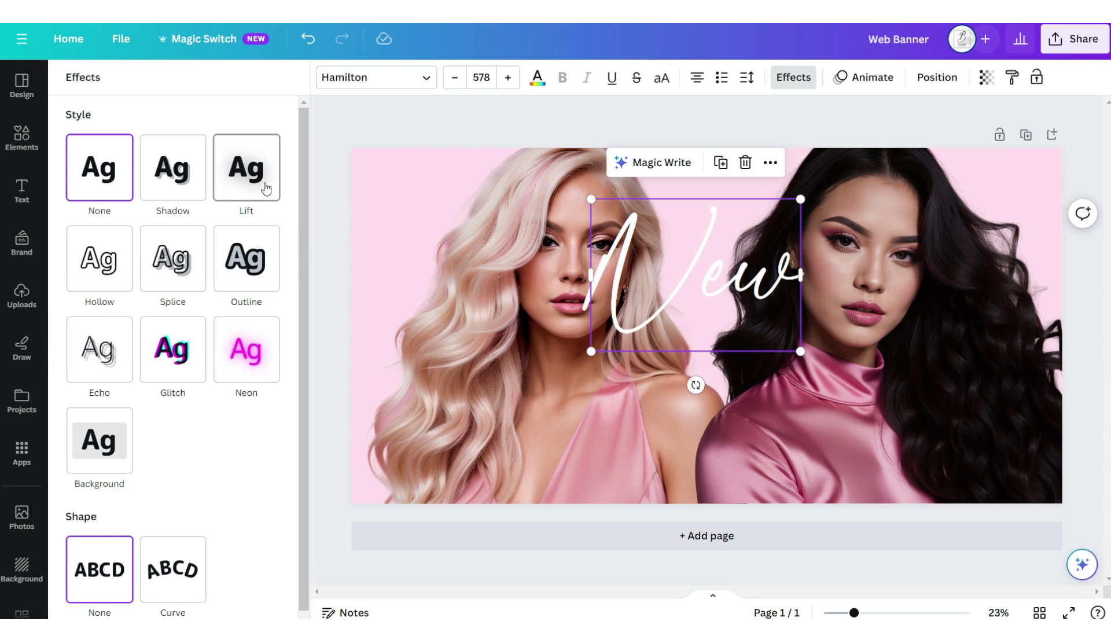
pyautogui.click(265, 189)
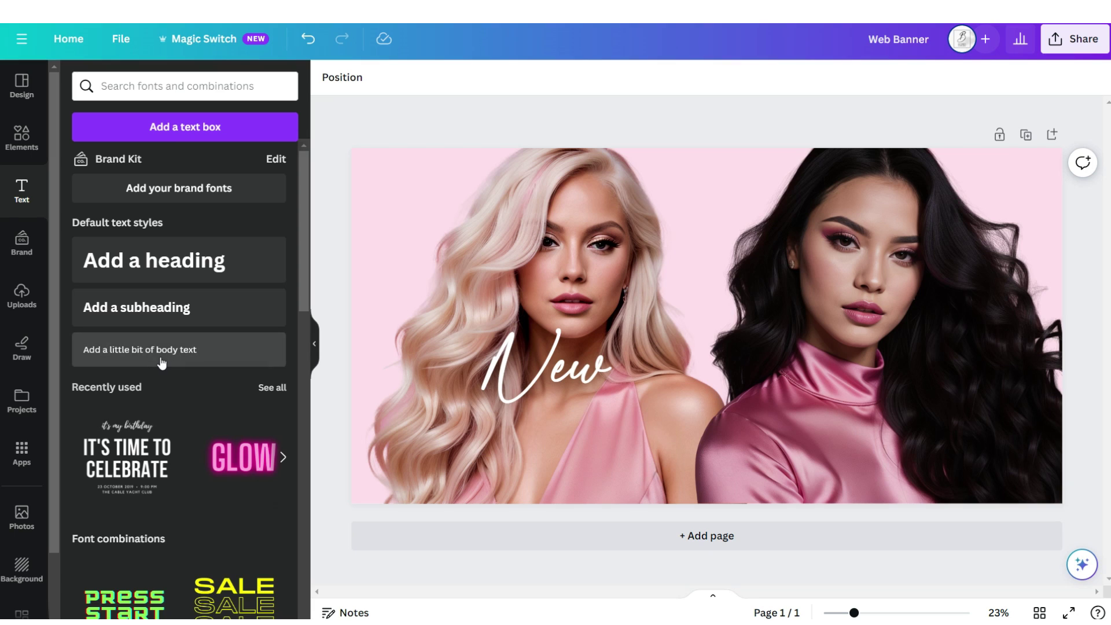
# Add uppercase white "BUNDLES" text in Dream Avenue at size 301 with the Lift effect, beside "New"
pyautogui.click(242, 363)
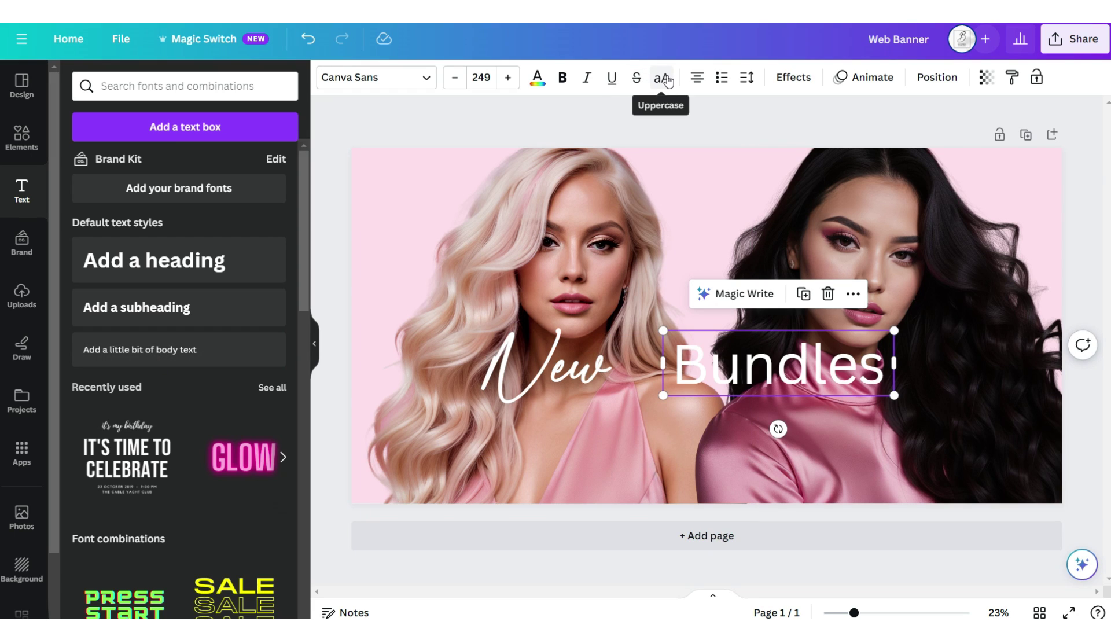
pyautogui.click(662, 78)
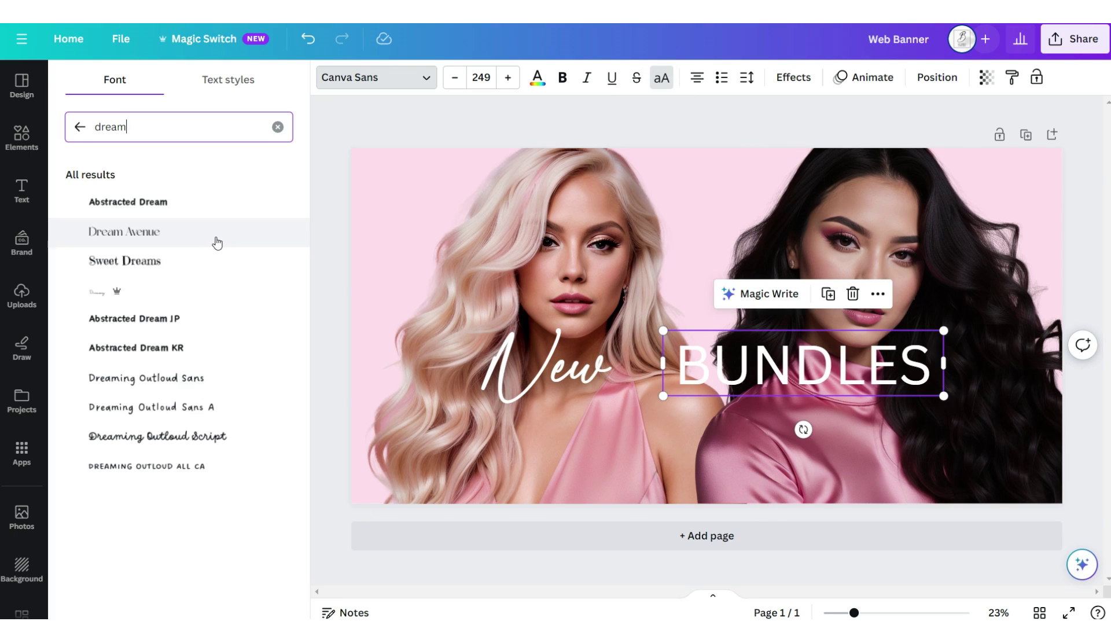
pyautogui.click(217, 243)
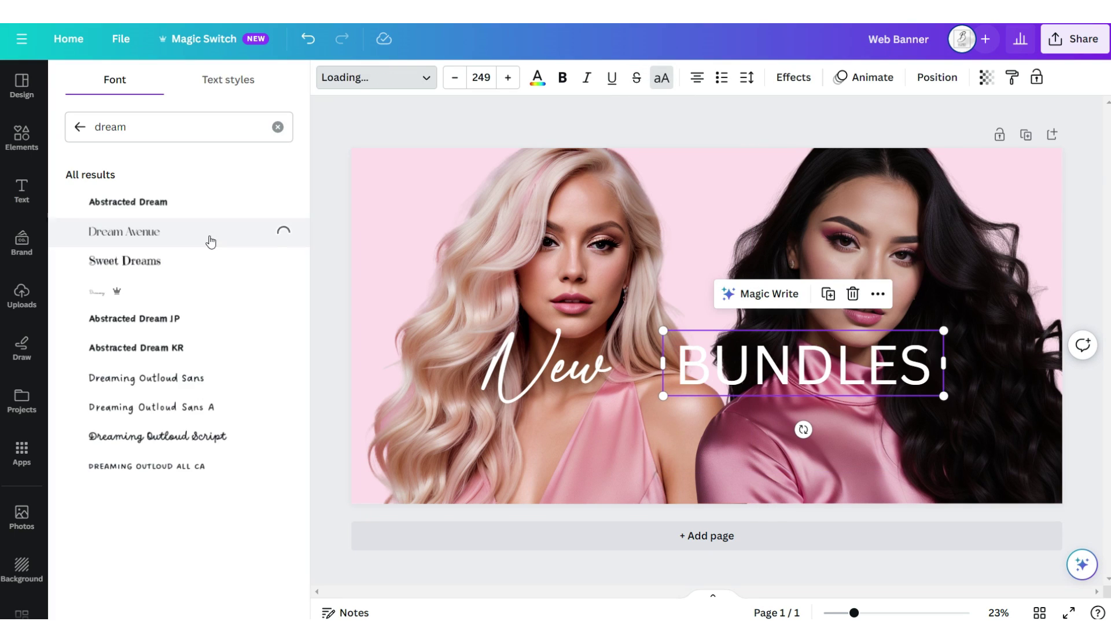
pyautogui.click(793, 77)
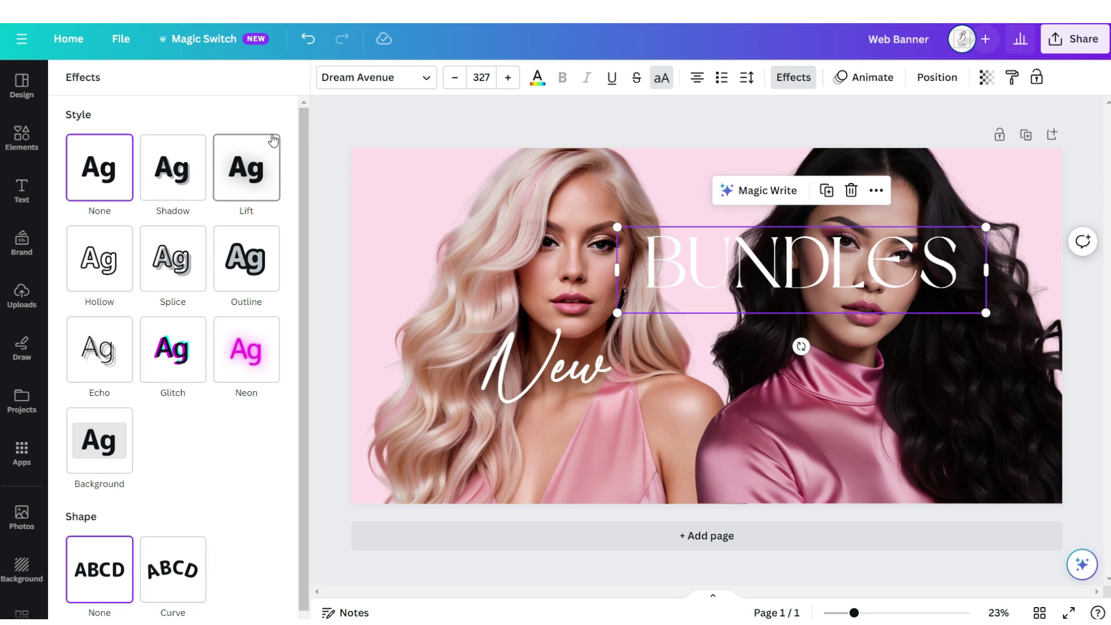
pyautogui.click(258, 163)
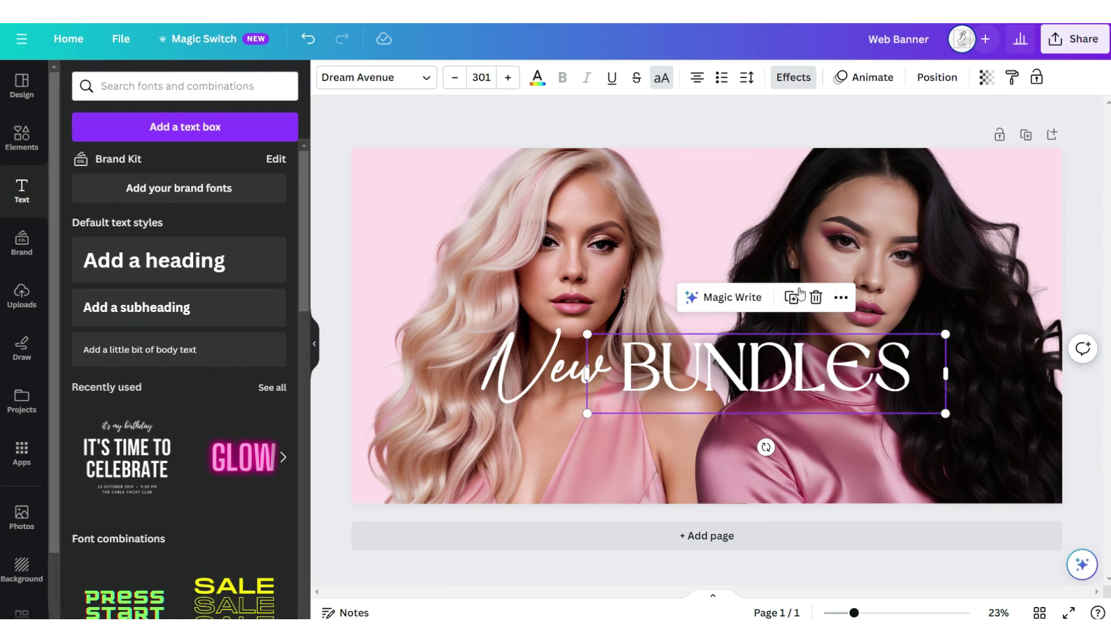
# Duplicate the BUNDLES text into a small "SHOP OUR PREMIUM BUNDLES!" line beneath it and a vertical "PREMIUM HAIR" along the banner's right edge
pyautogui.click(791, 296)
pyautogui.moveTo(945, 413); pyautogui.dragTo(683, 445)
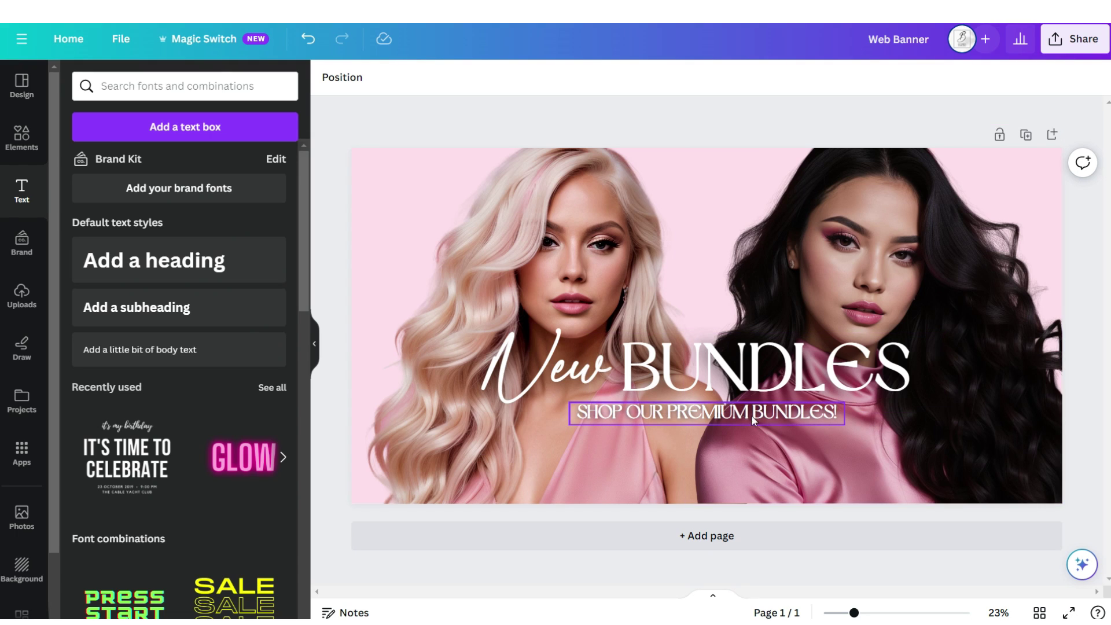
pyautogui.click(829, 364)
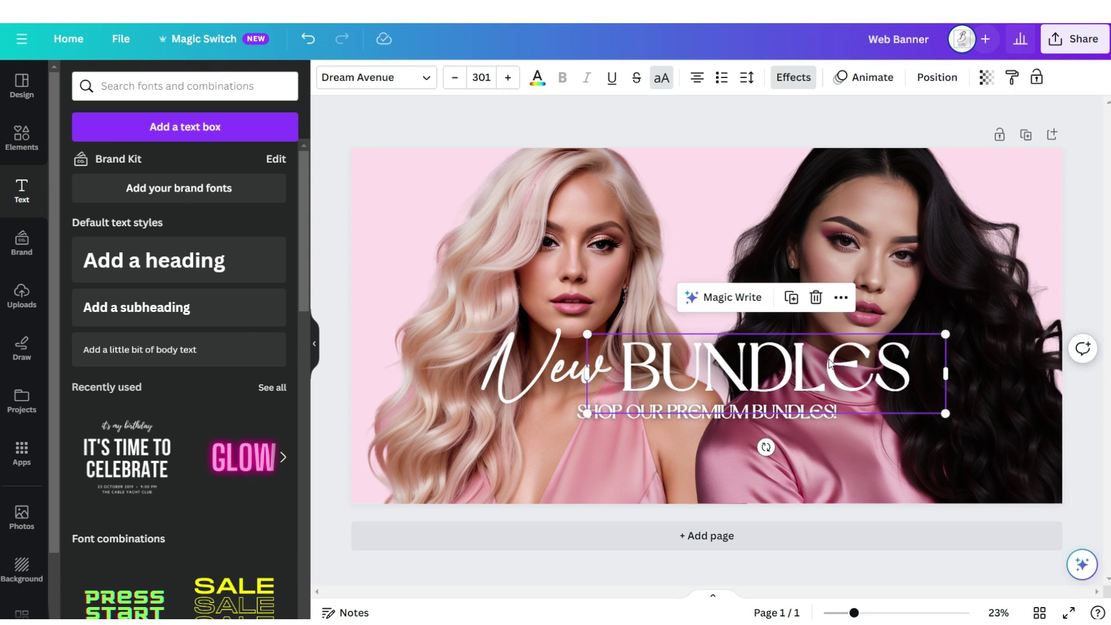
pyautogui.click(793, 299)
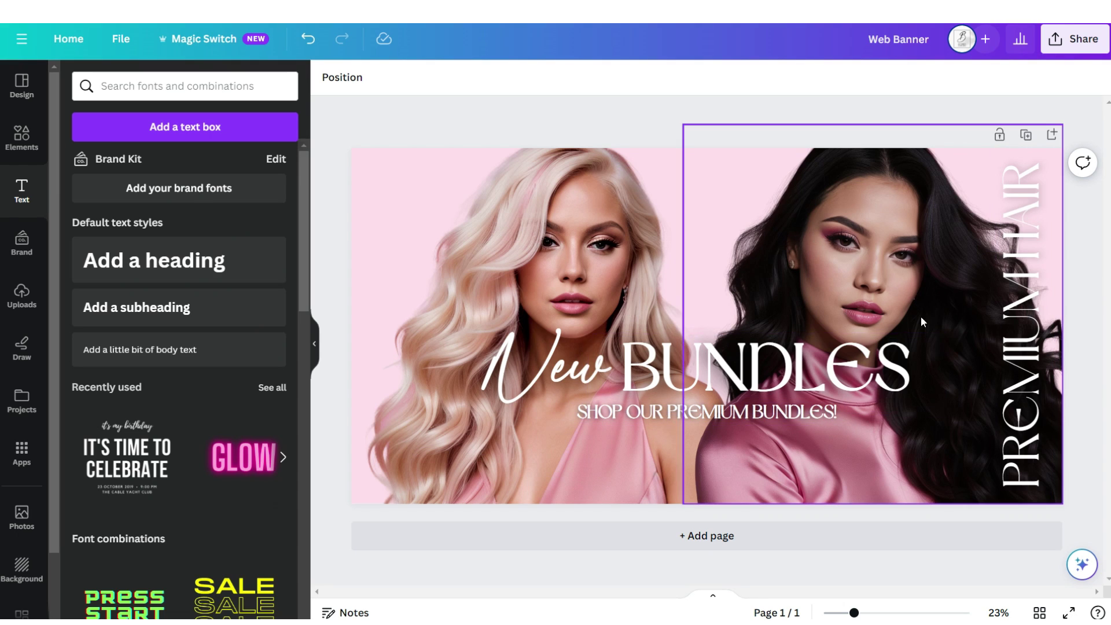
# Add a second page to the design and insert a square photo frame on it
pyautogui.click(1051, 136)
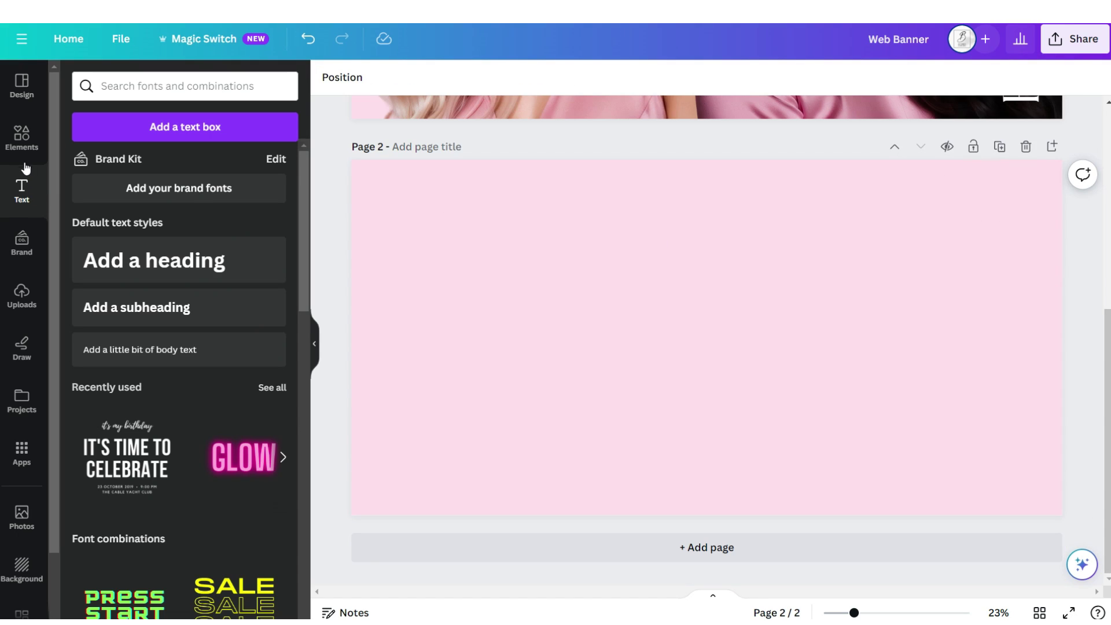
pyautogui.click(21, 139)
pyautogui.click(267, 346)
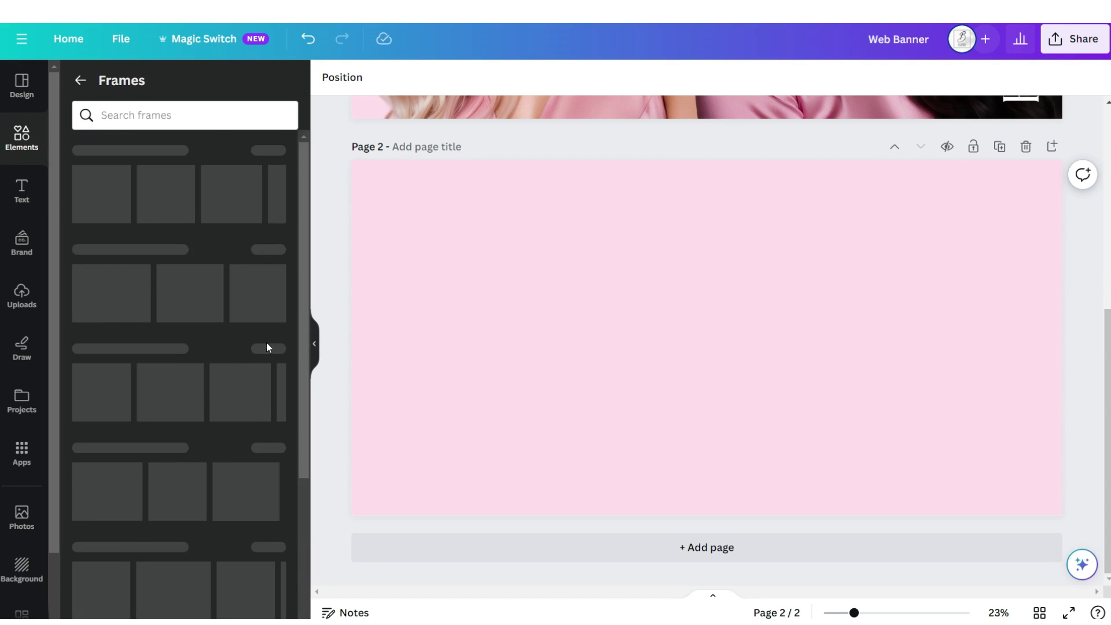
pyautogui.click(104, 384)
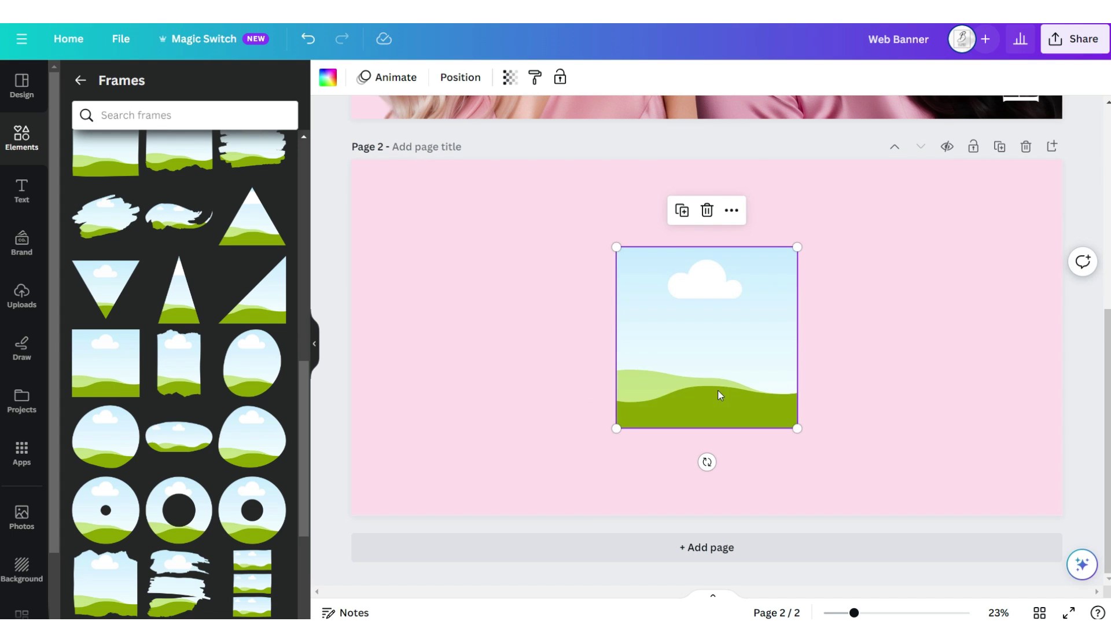
# Duplicate the frame into three overlapping frames, tilt the outer two outward, and fill them with the hair bundles, pink-shirt model and product bottle photos
pyautogui.click(681, 149)
pyautogui.moveTo(605, 406); pyautogui.dragTo(623, 405)
pyautogui.hotkey('alt', 'shift', 'p')
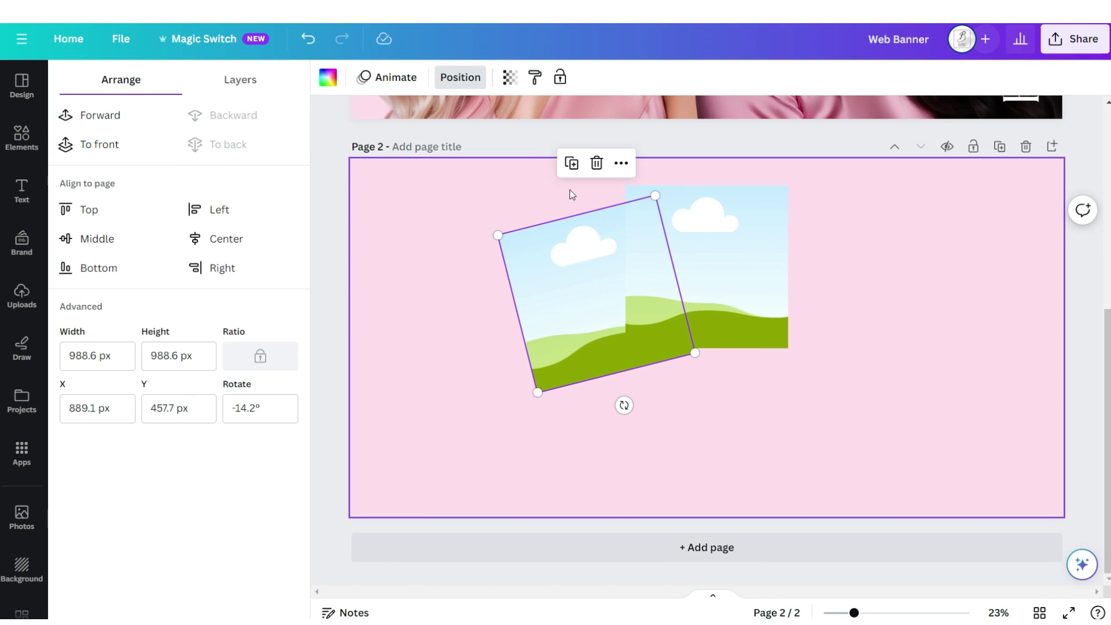
pyautogui.click(571, 164)
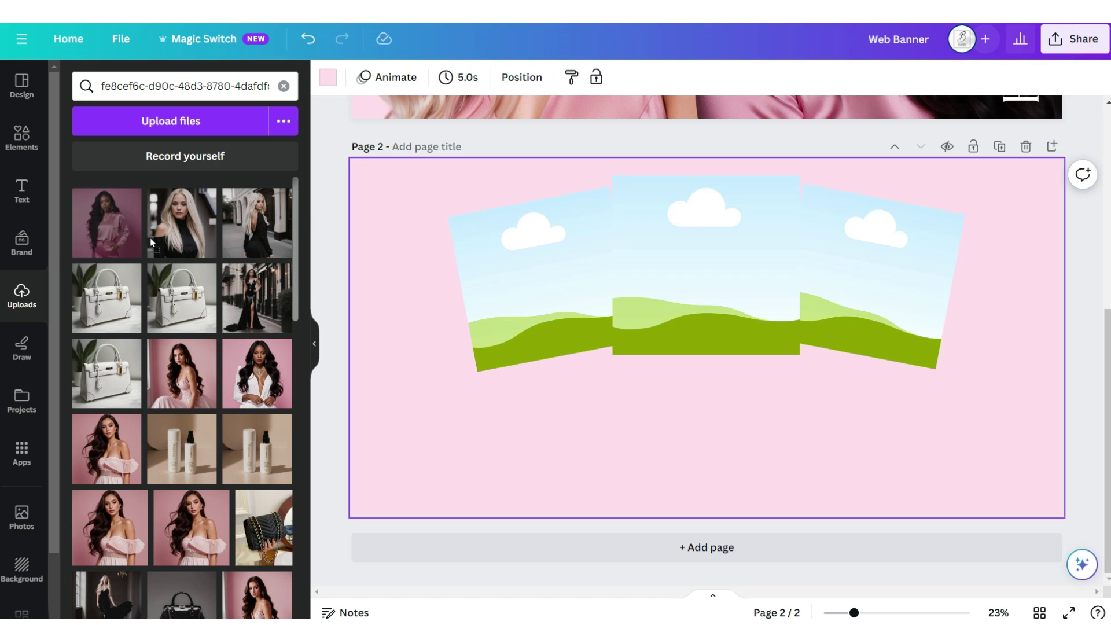
pyautogui.moveTo(152, 242); pyautogui.dragTo(643, 294)
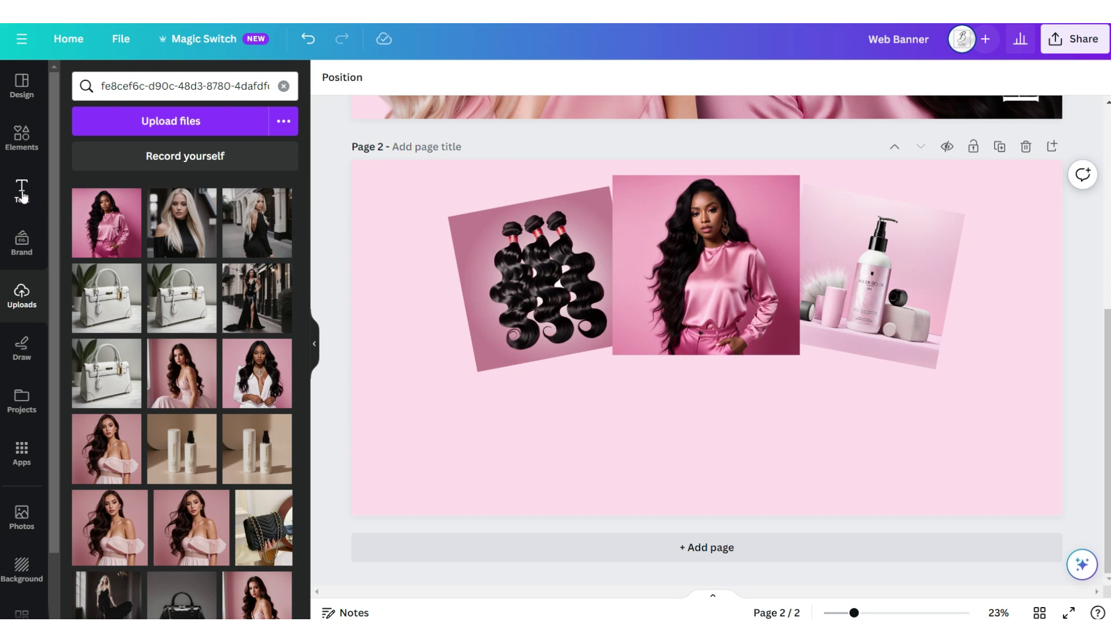
# Add the uppercase text "SHOP OUR" in bold italic Canva Sans, centred below the three photos
pyautogui.click(21, 190)
pyautogui.click(150, 352)
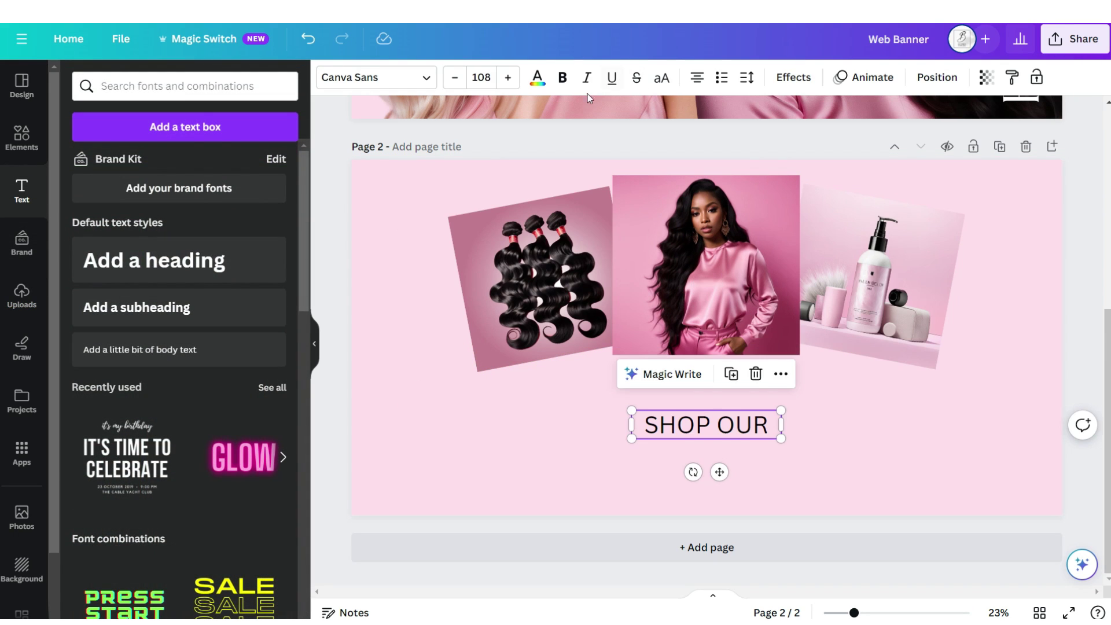
pyautogui.click(587, 77)
# Add uppercase "BESTSELLERS" in Dream Avenue under "SHOP OUR", with a bold size 42 line "CHECK OUT WHAT BUYERS ARE LOVING" beneath it
pyautogui.click(186, 360)
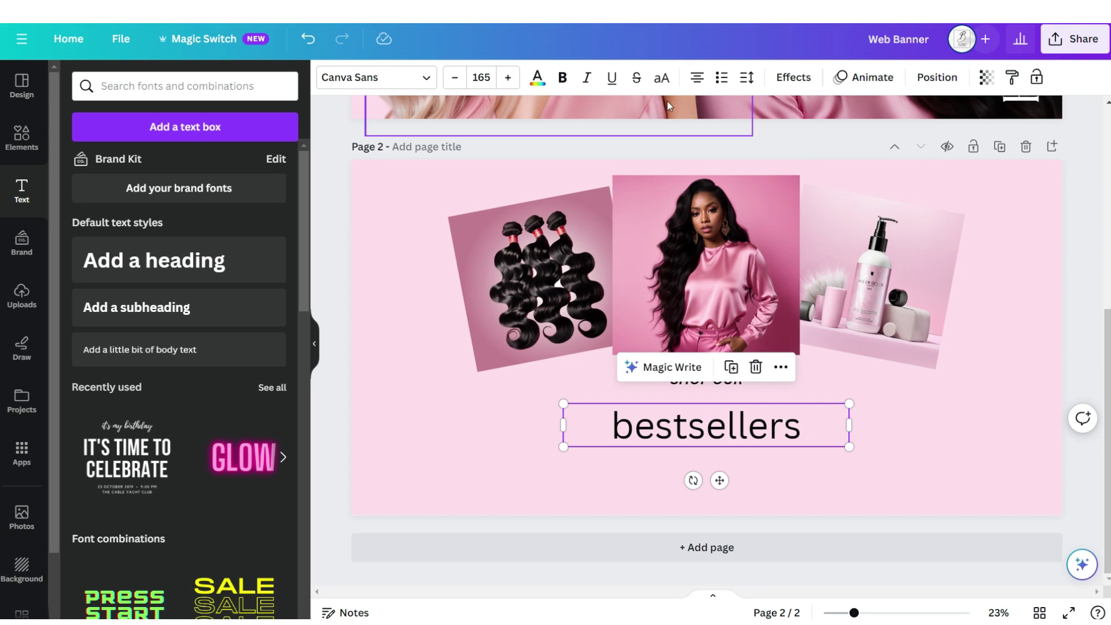
pyautogui.click(663, 81)
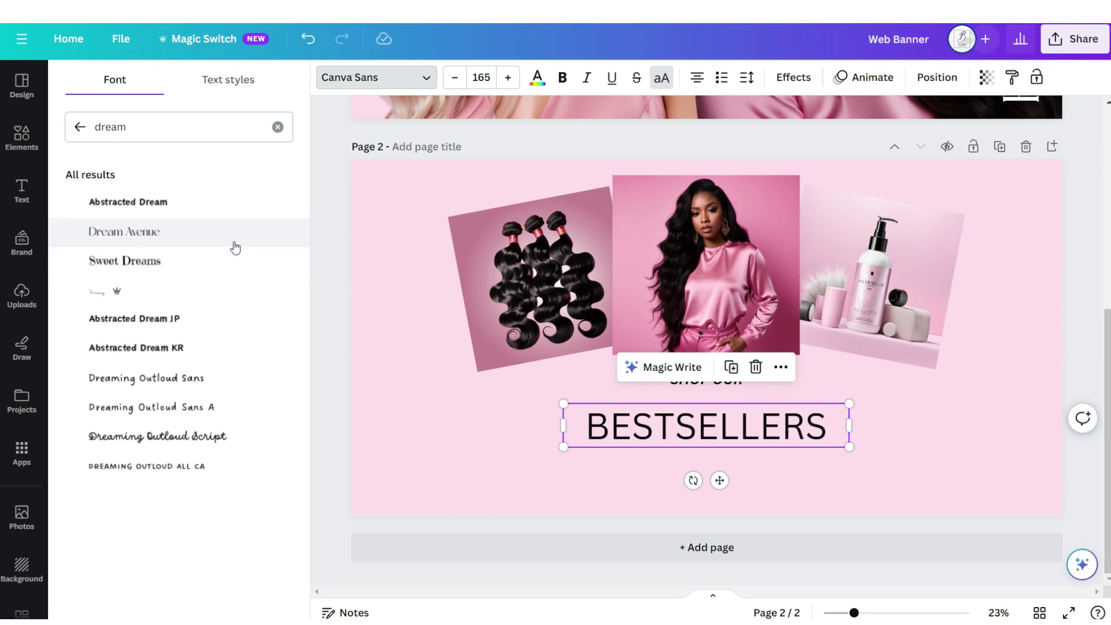
pyautogui.click(234, 243)
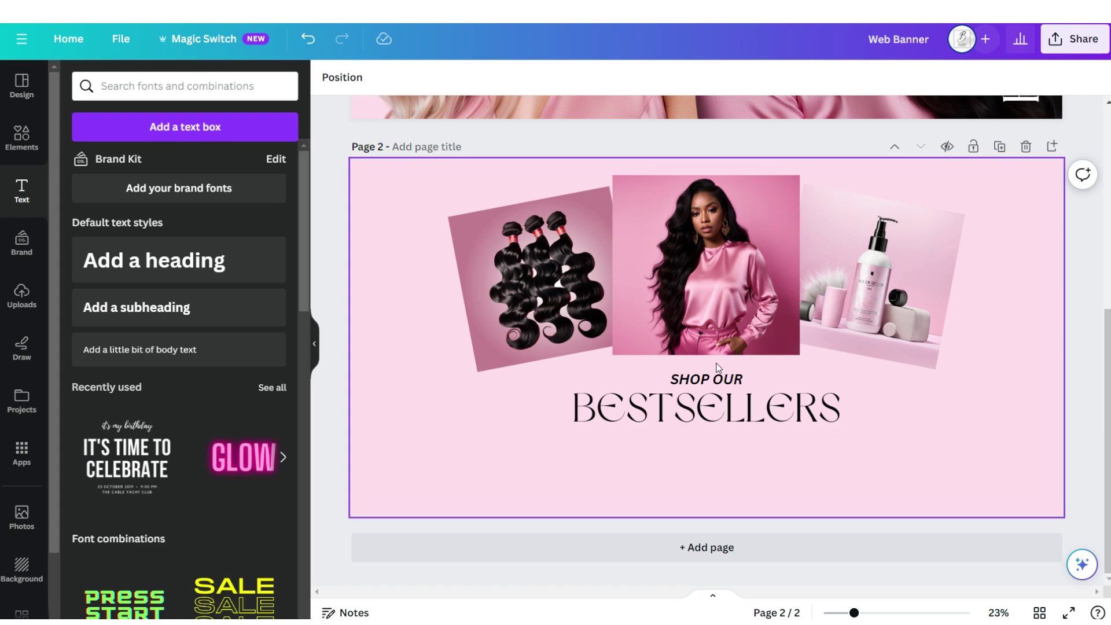
pyautogui.click(717, 376)
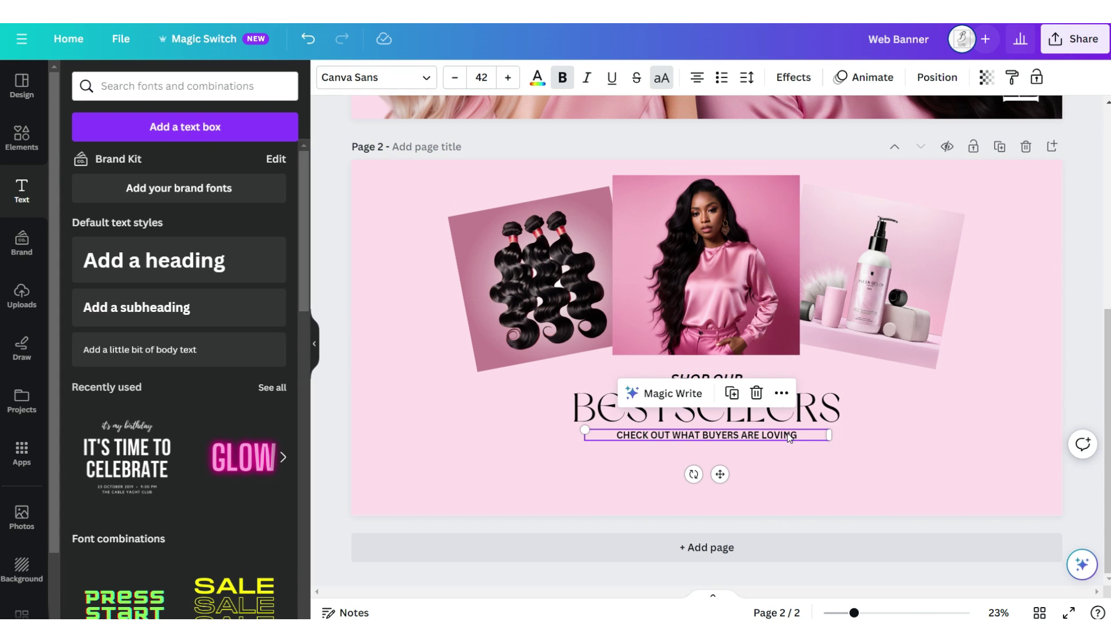
pyautogui.click(788, 450)
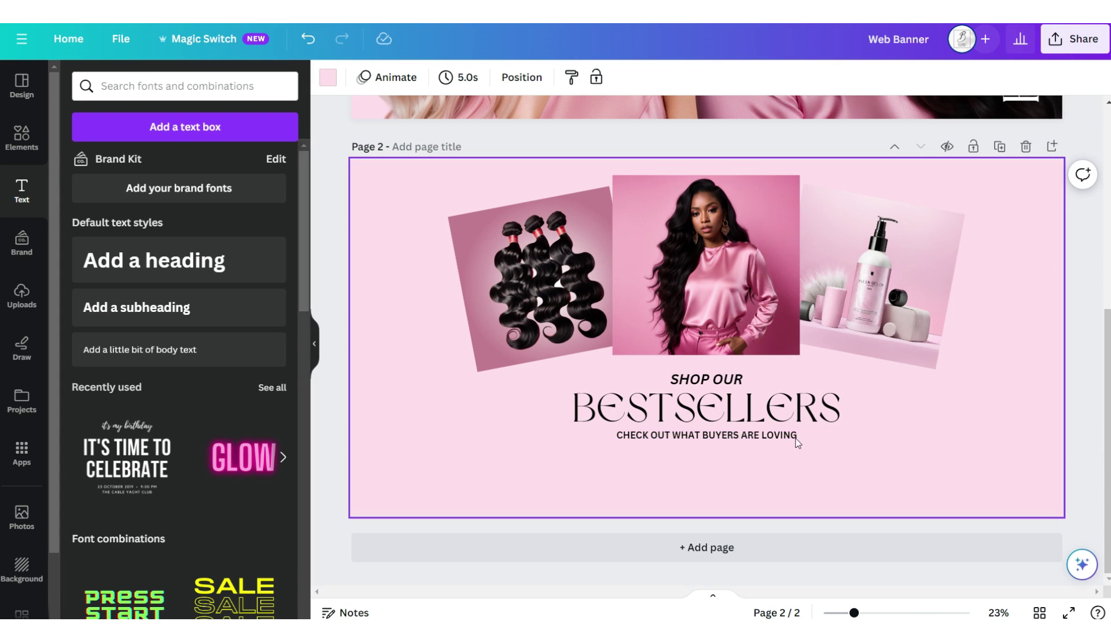
# Add a third page with a black square on its right side and place the photo of the dark-haired model in black inside it
pyautogui.click(1050, 151)
pyautogui.click(21, 138)
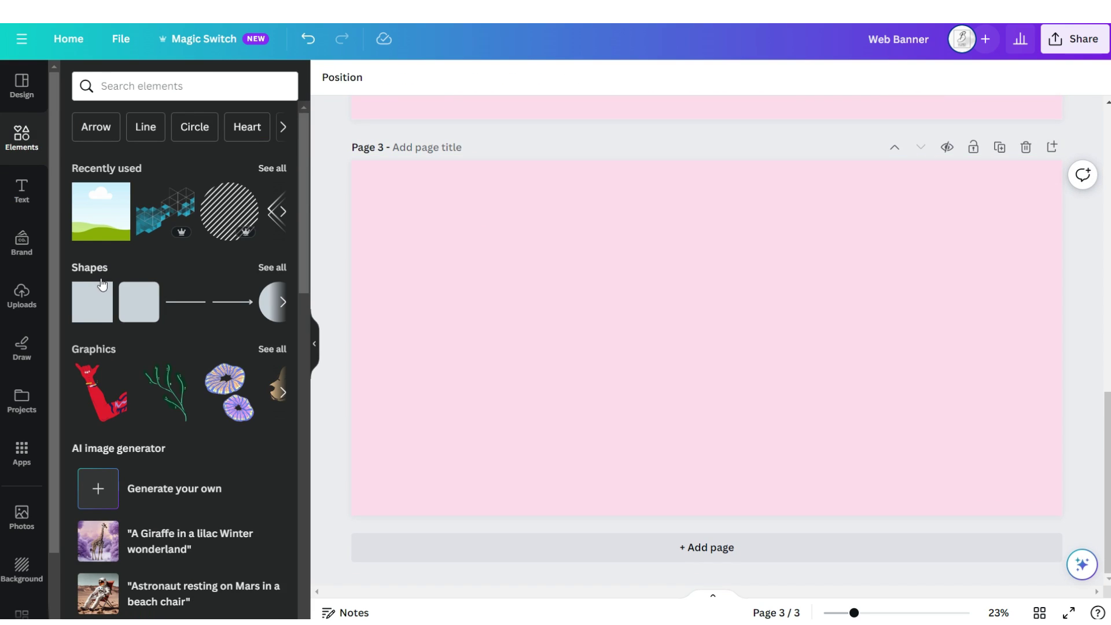
pyautogui.click(96, 312)
pyautogui.moveTo(793, 376); pyautogui.dragTo(1026, 473)
pyautogui.click(166, 223)
pyautogui.moveTo(737, 313); pyautogui.dragTo(883, 282)
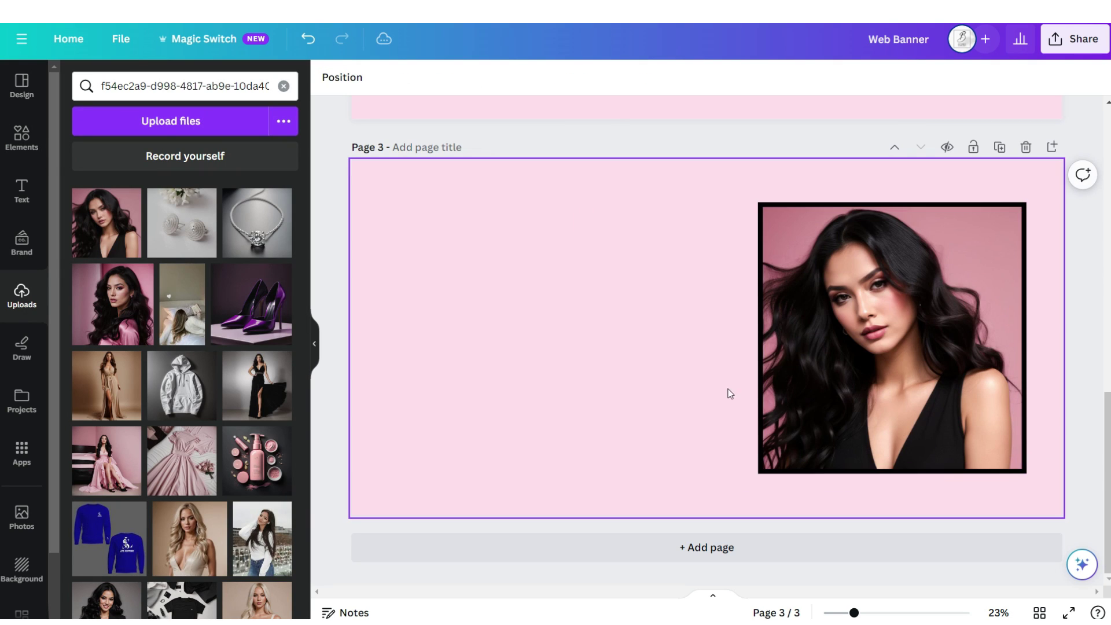
# Add "Shop" in Hamilton and "This Season" in Dream Avenue below it, beside the model photo on page 3
pyautogui.click(21, 190)
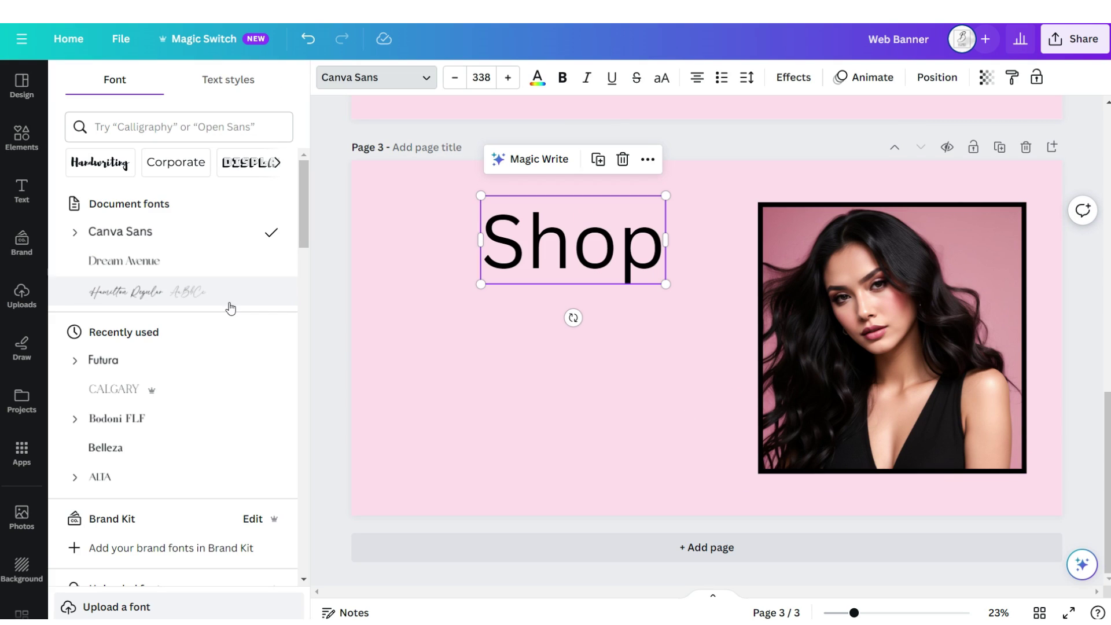
pyautogui.click(230, 296)
pyautogui.press('Escape')
pyautogui.click(154, 363)
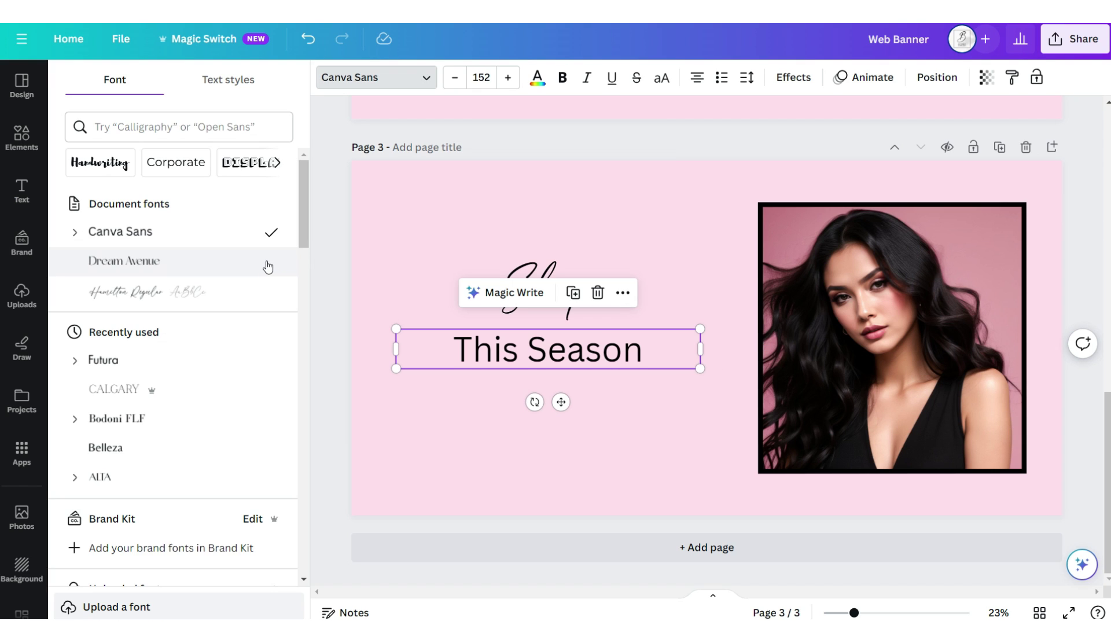
pyautogui.click(268, 264)
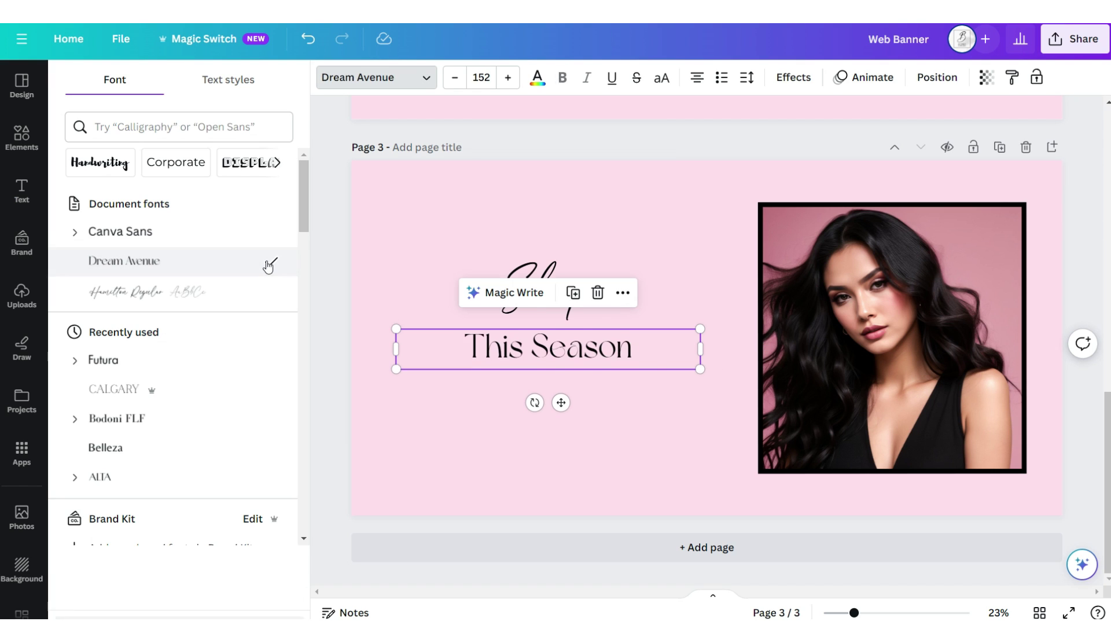
pyautogui.press('Escape')
# Add a bold uppercase "NEW HAIR BUNDLES!" line at size 68 beneath "This Season"
pyautogui.click(254, 361)
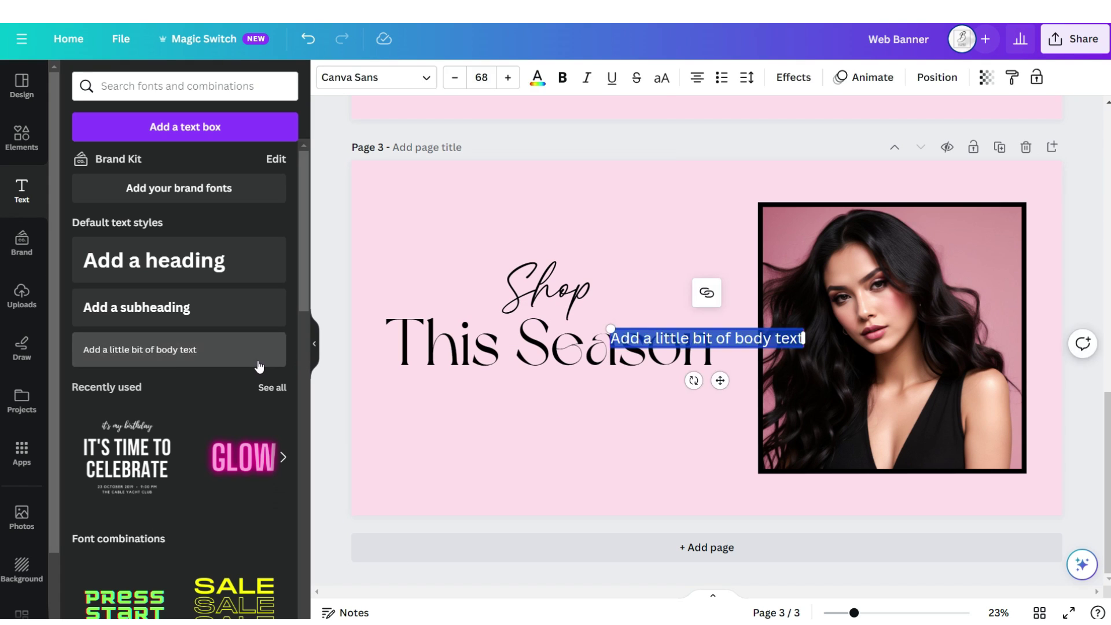
pyautogui.write('New Hair Bundles!')
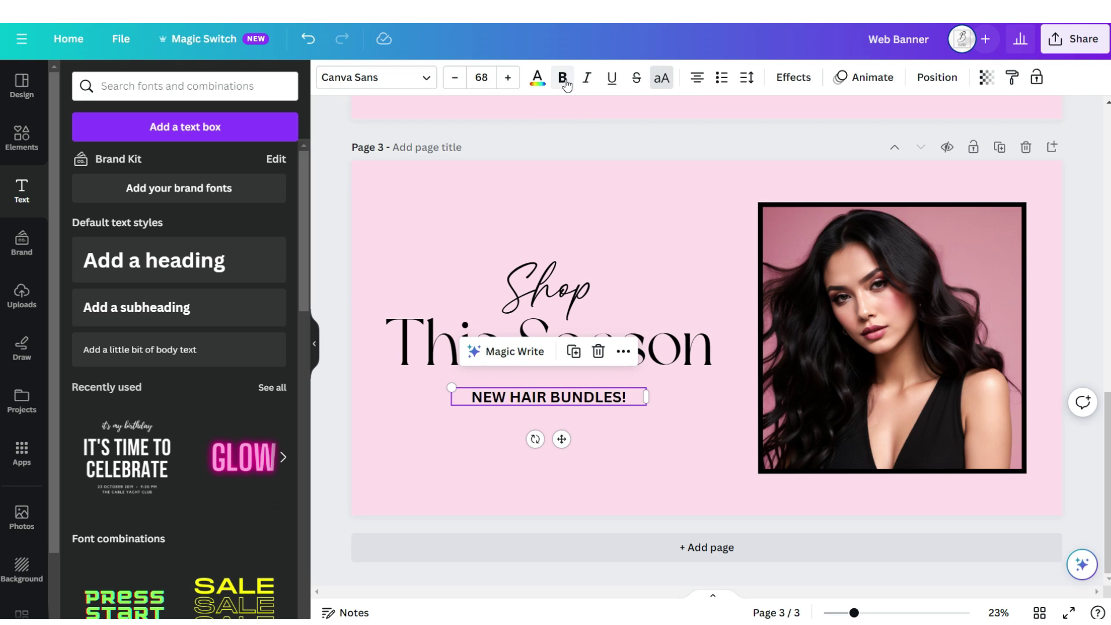
pyautogui.click(346, 263)
# Download only page 1 of the banner design as a PNG
pyautogui.scroll(8, 346, 265)
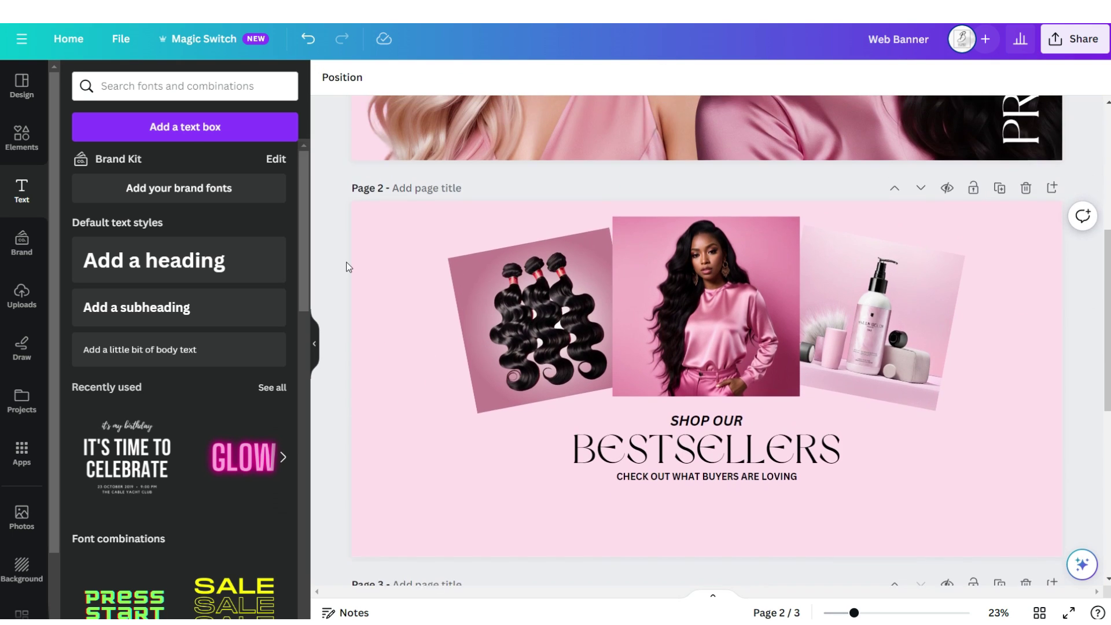
pyautogui.scroll(5, 346, 265)
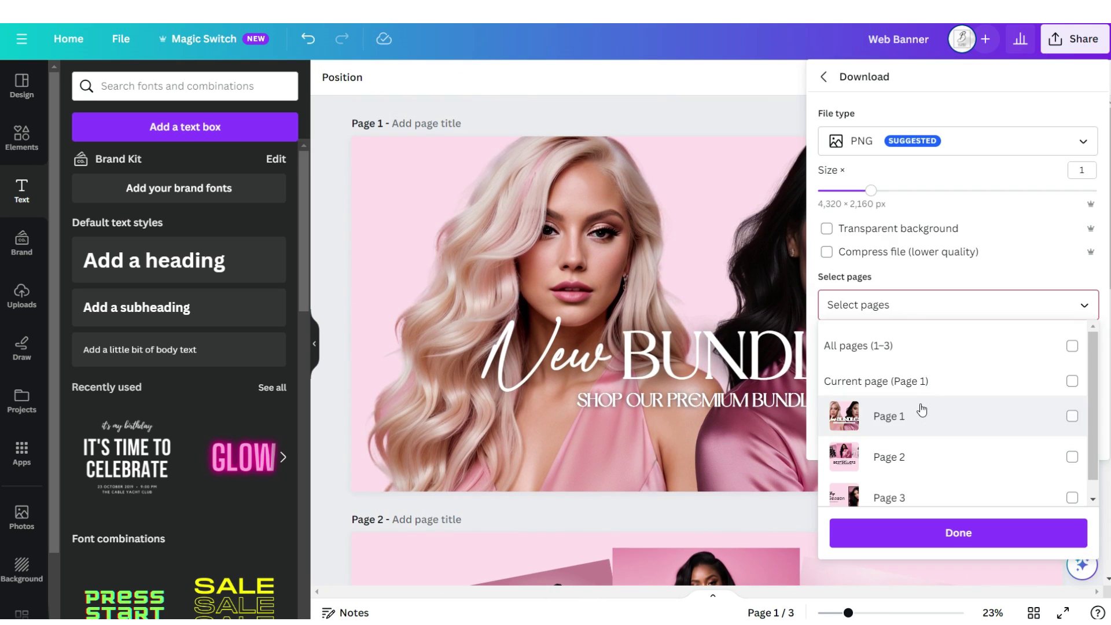
pyautogui.click(932, 377)
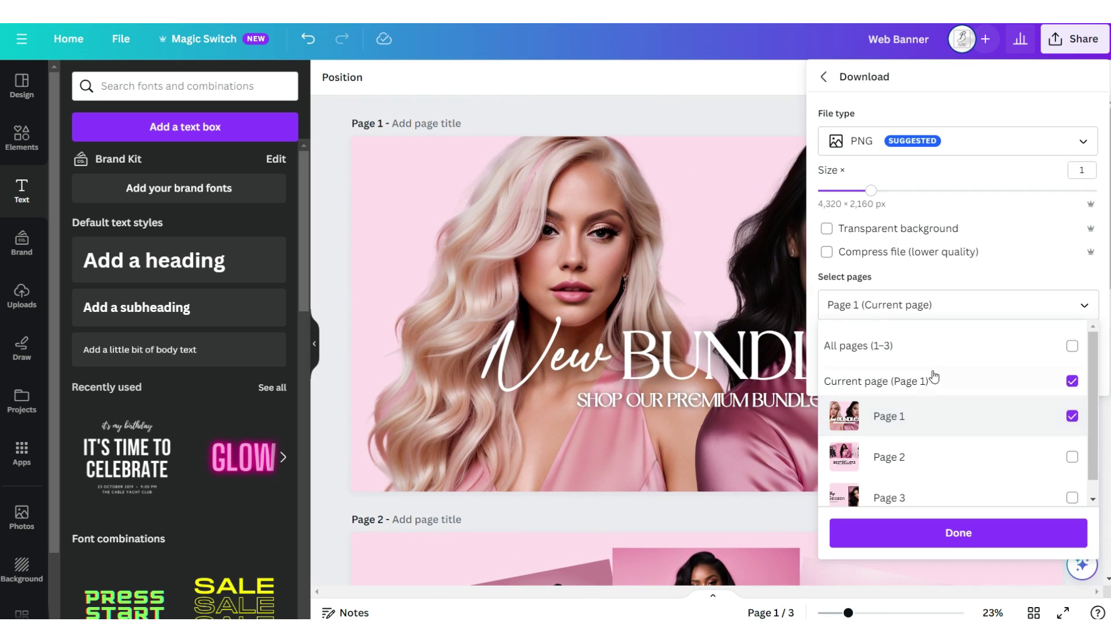
pyautogui.click(901, 316)
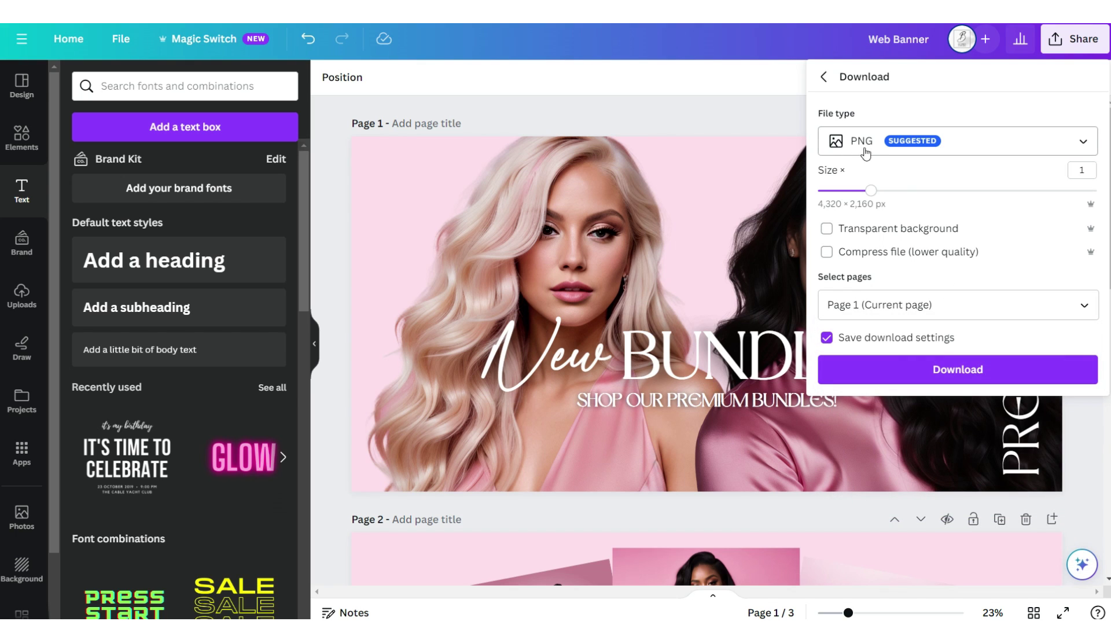
pyautogui.click(898, 357)
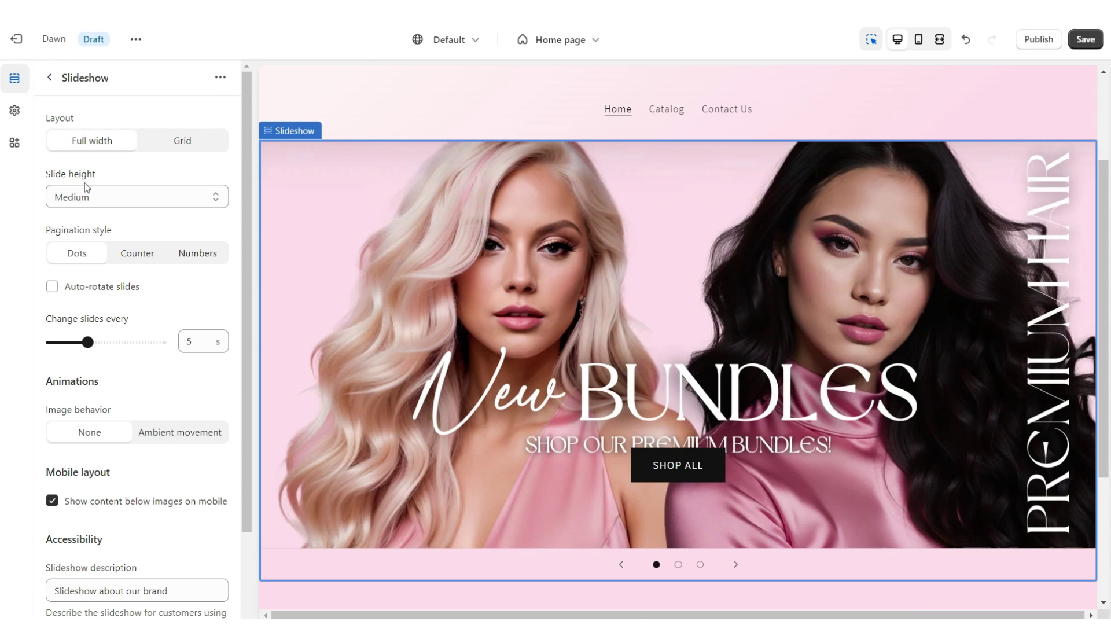
# In the Shopify theme editor, set the slideshow's slide height to Adapt to first image and check it in the full-screen preview
pyautogui.click(77, 203)
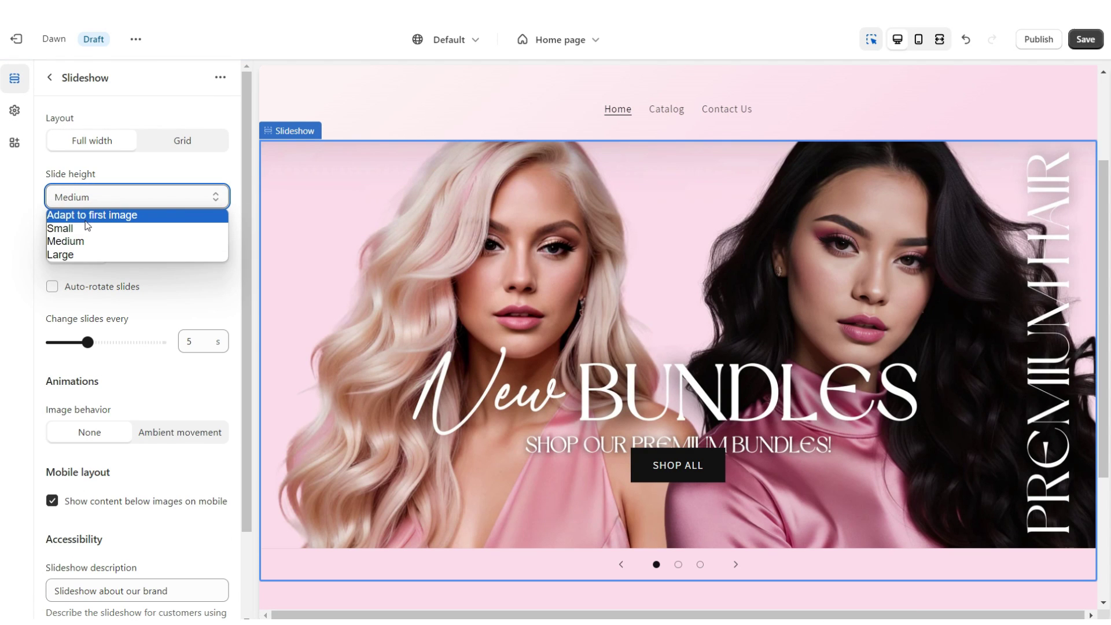
pyautogui.click(86, 219)
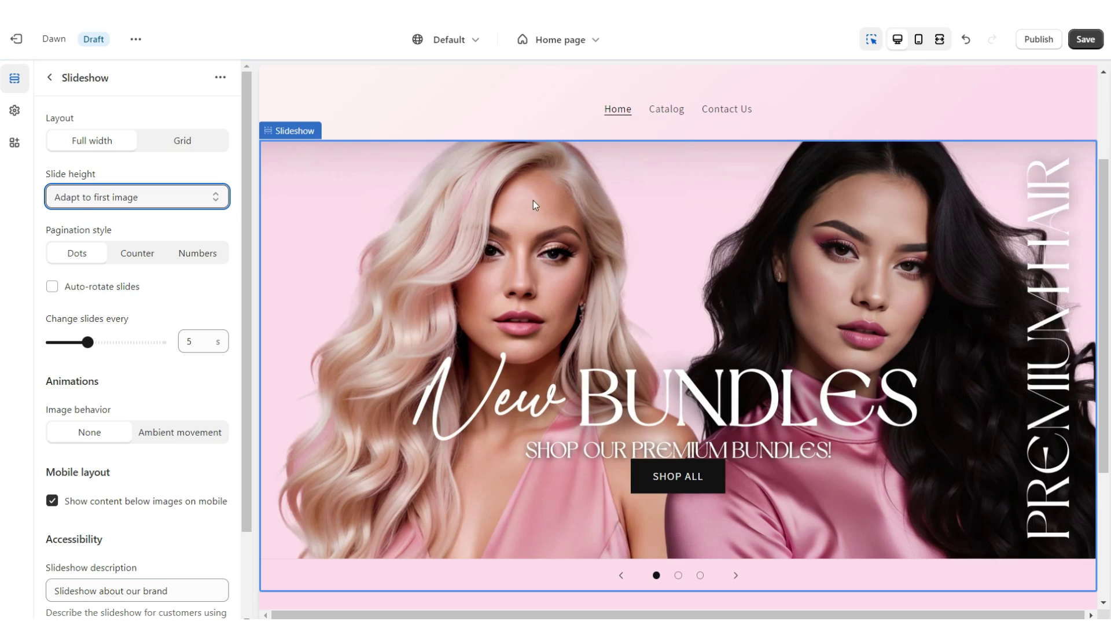
pyautogui.click(939, 39)
pyautogui.scroll(-2, 677, 347)
pyautogui.click(939, 39)
# Page through the slideshow's banners in the editor and again in the full-screen preview
pyautogui.click(736, 502)
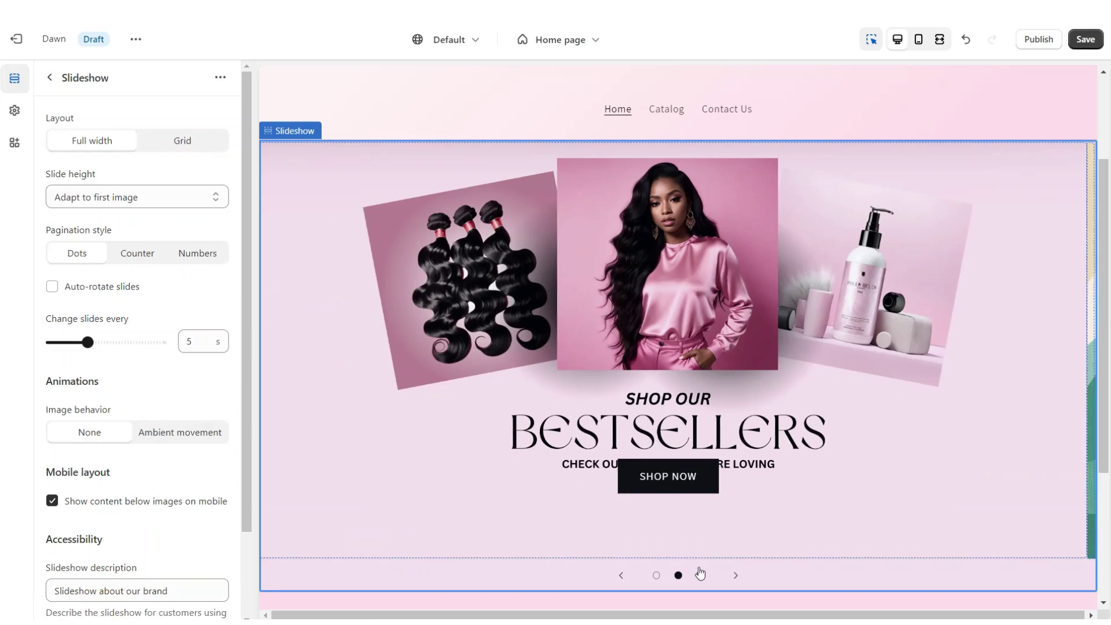
pyautogui.click(735, 575)
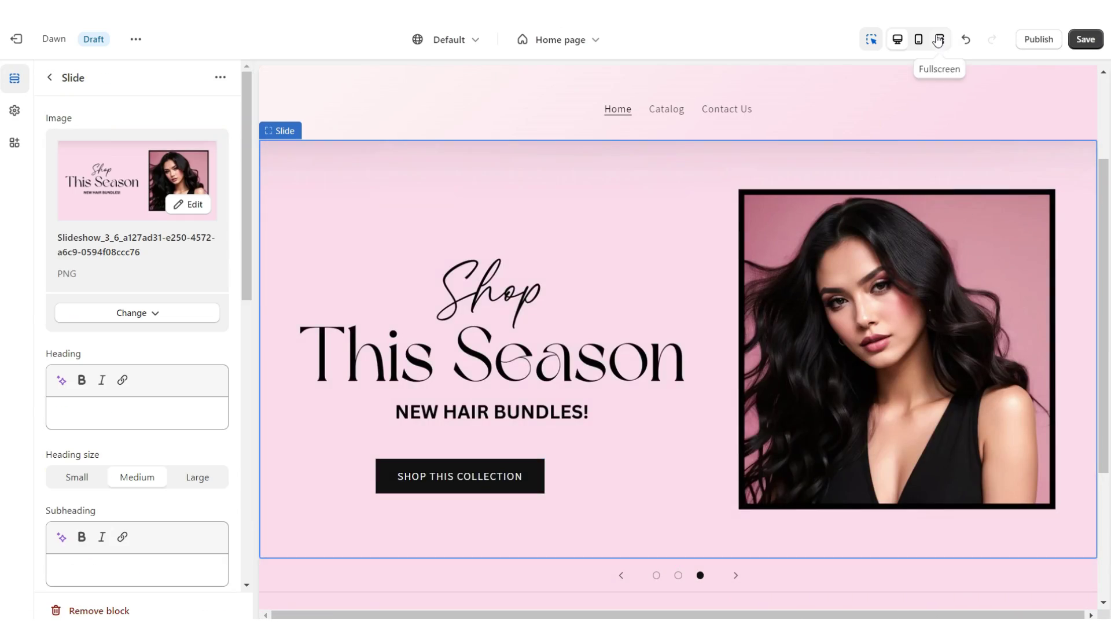
pyautogui.click(939, 39)
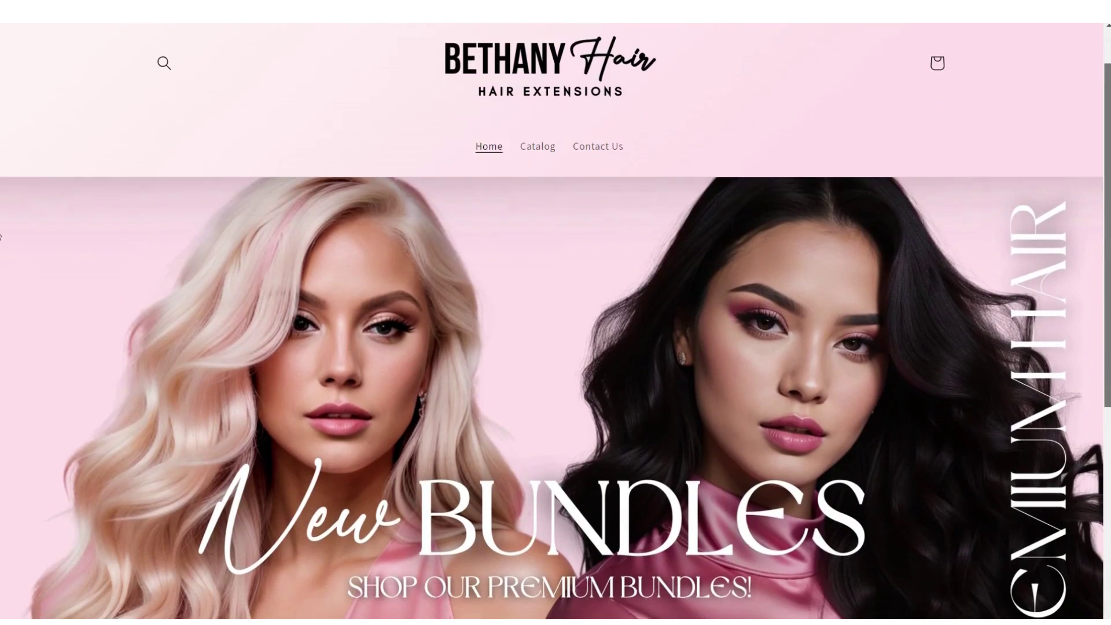
pyautogui.scroll(-3, 556, 347)
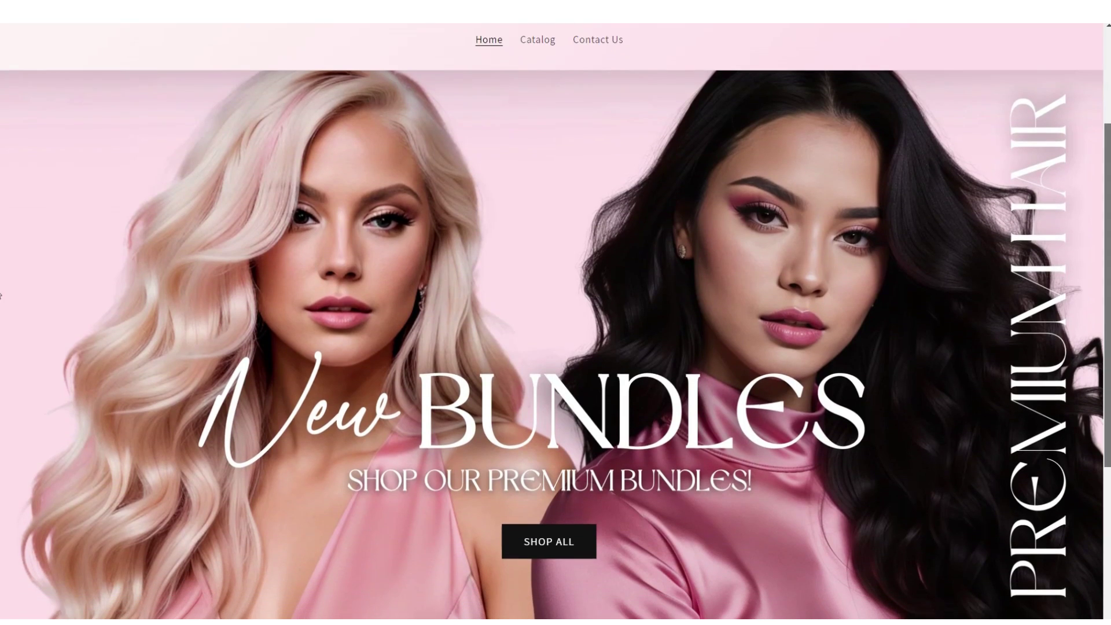
pyautogui.scroll(-1, 0, 309)
pyautogui.click(609, 606)
pyautogui.click(609, 605)
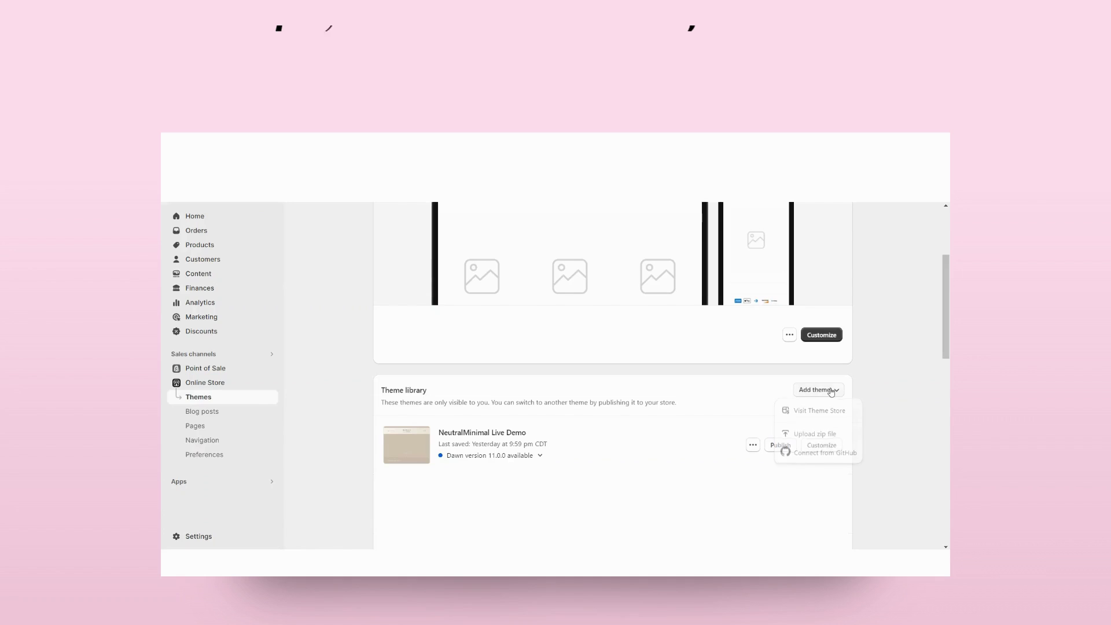
# Upload the theme file ShopifyThemeTemplate.zip to the store's theme library
pyautogui.click(815, 434)
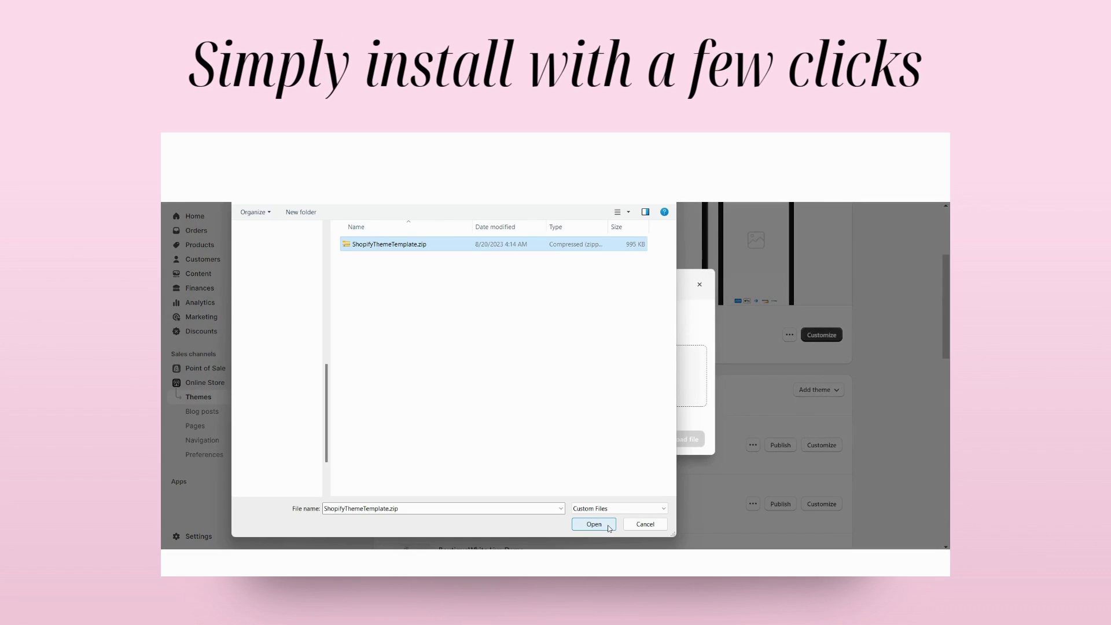
pyautogui.click(613, 529)
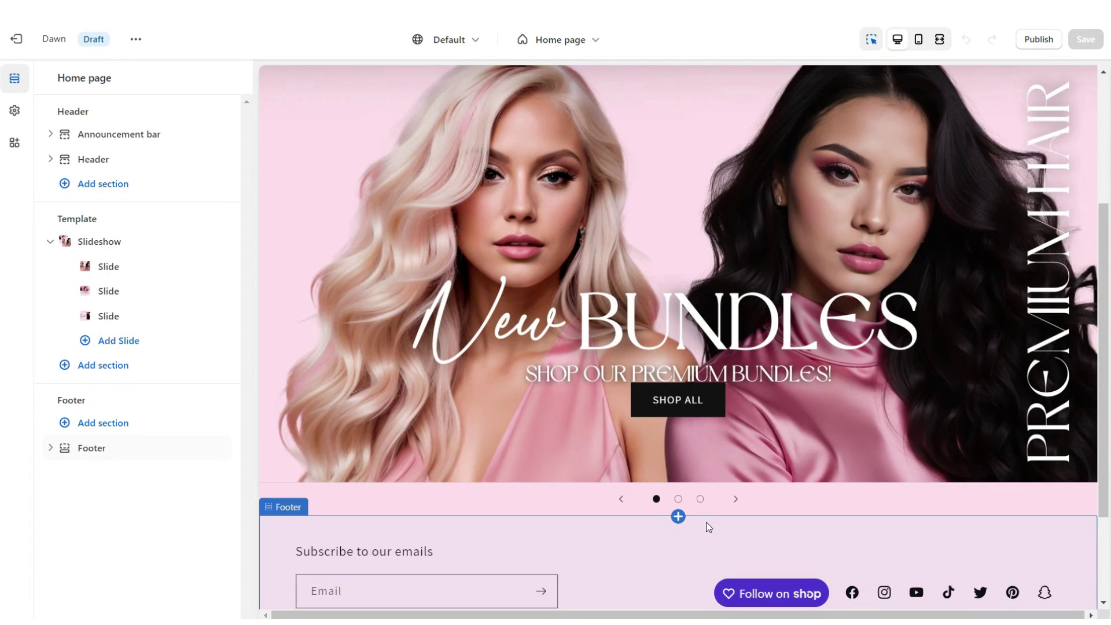
# Add a Collection list section below the home page slideshow, headed "Shop Our Collections" with "Shop" in italics
pyautogui.moveTo(678, 516)
pyautogui.click(675, 493)
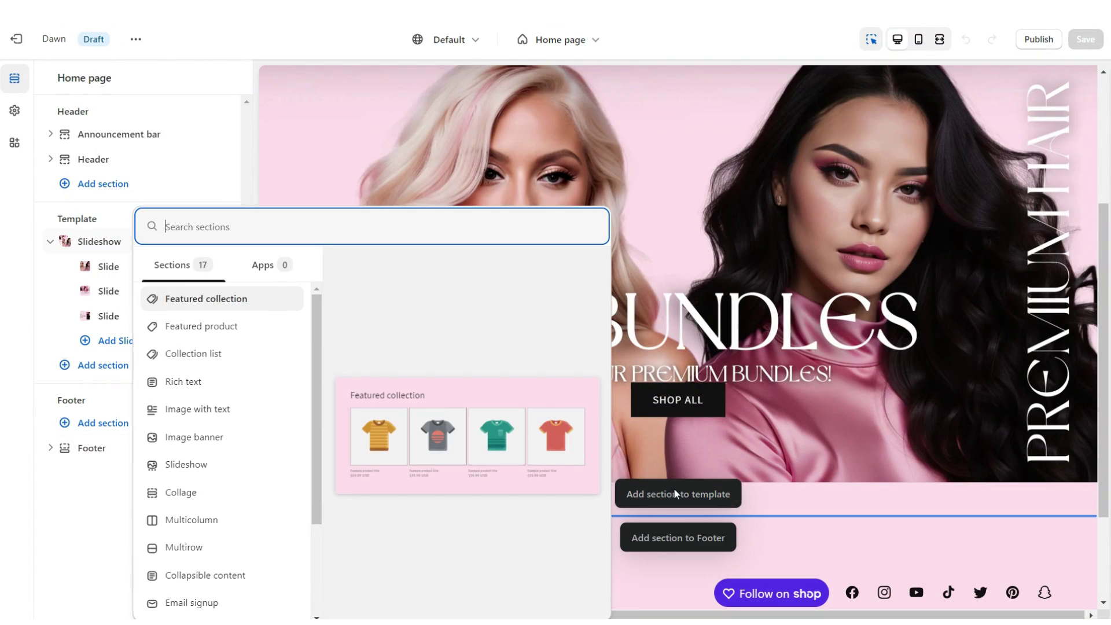
pyautogui.click(210, 353)
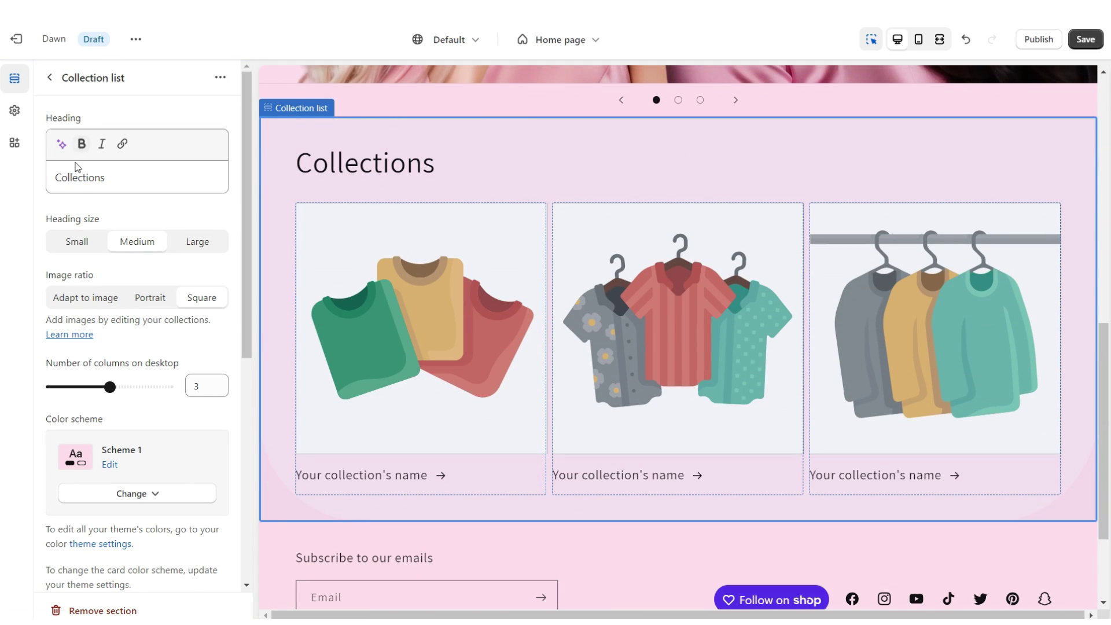
# Change the theme's heading font to the system font Serif in the typography settings
pyautogui.click(14, 110)
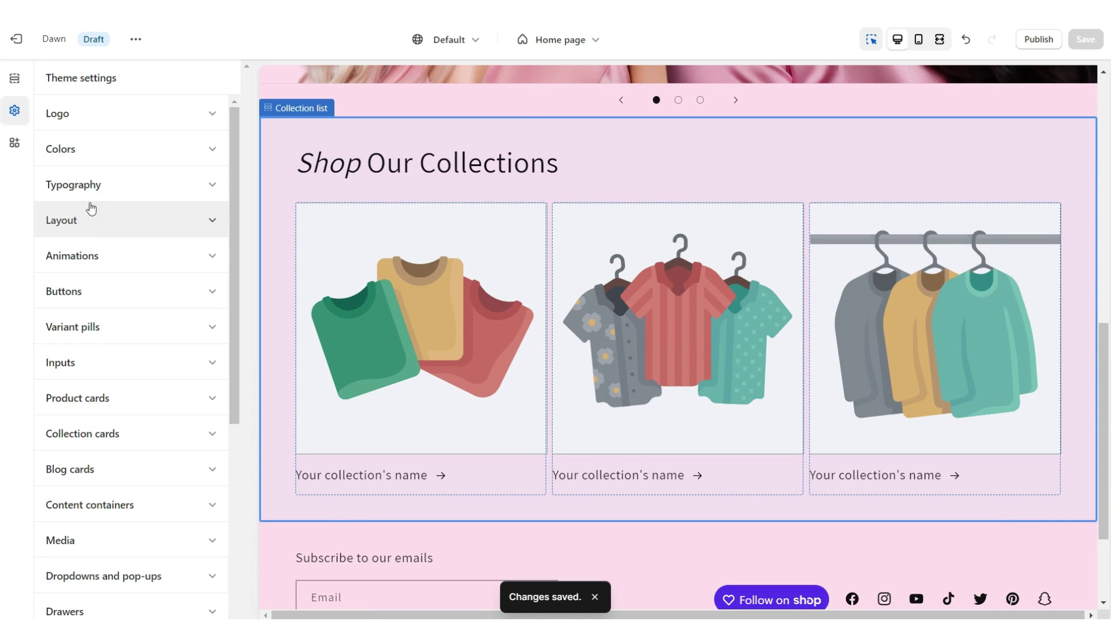
pyautogui.click(93, 195)
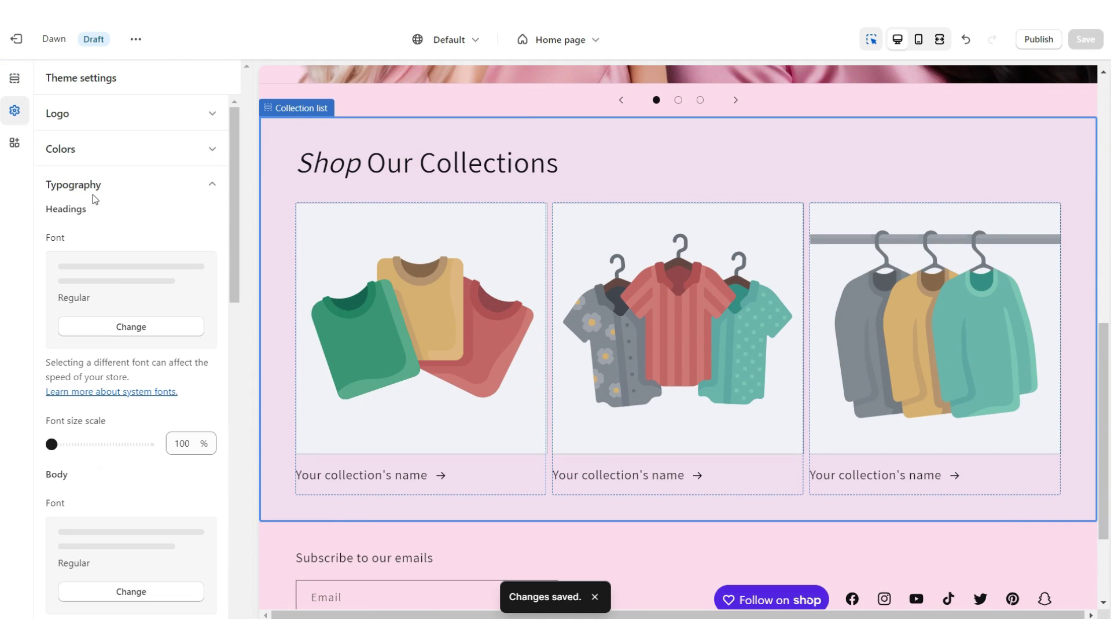
pyautogui.click(141, 253)
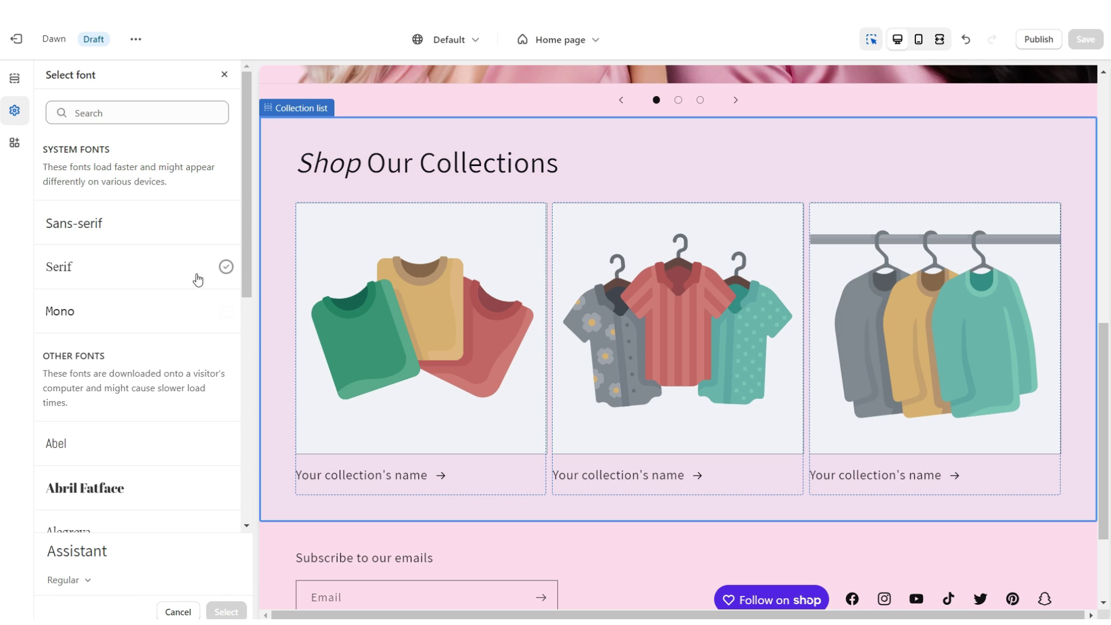
pyautogui.click(224, 263)
pyautogui.click(226, 609)
# Change the theme's body font to Cabin, choose its font style and save the theme
pyautogui.scroll(-1, 180, 489)
pyautogui.scroll(-1, 158, 482)
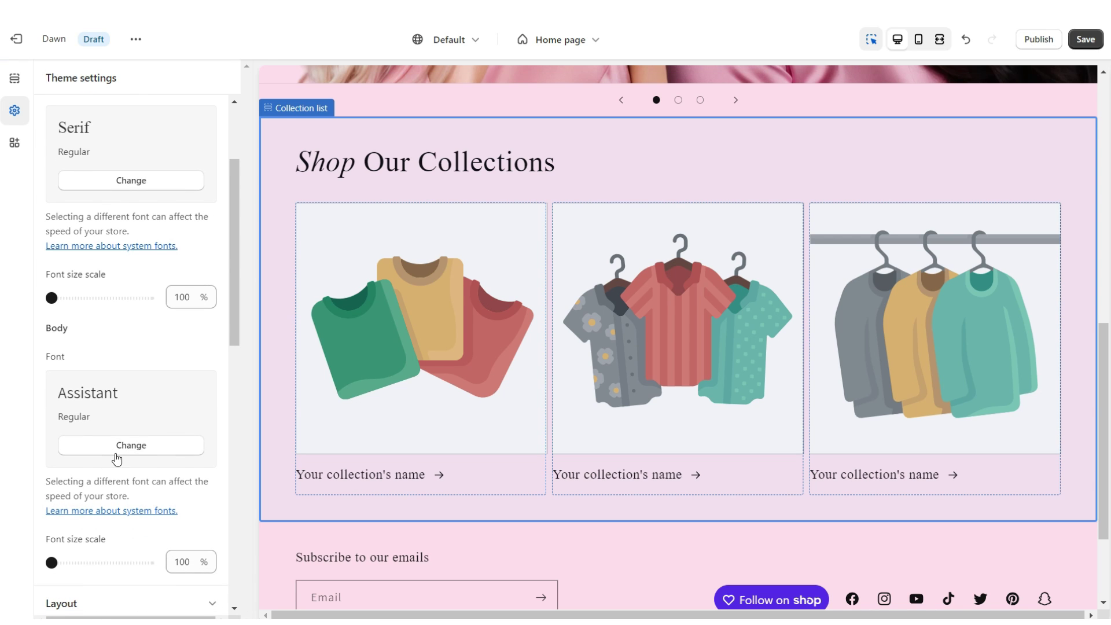
pyautogui.click(113, 449)
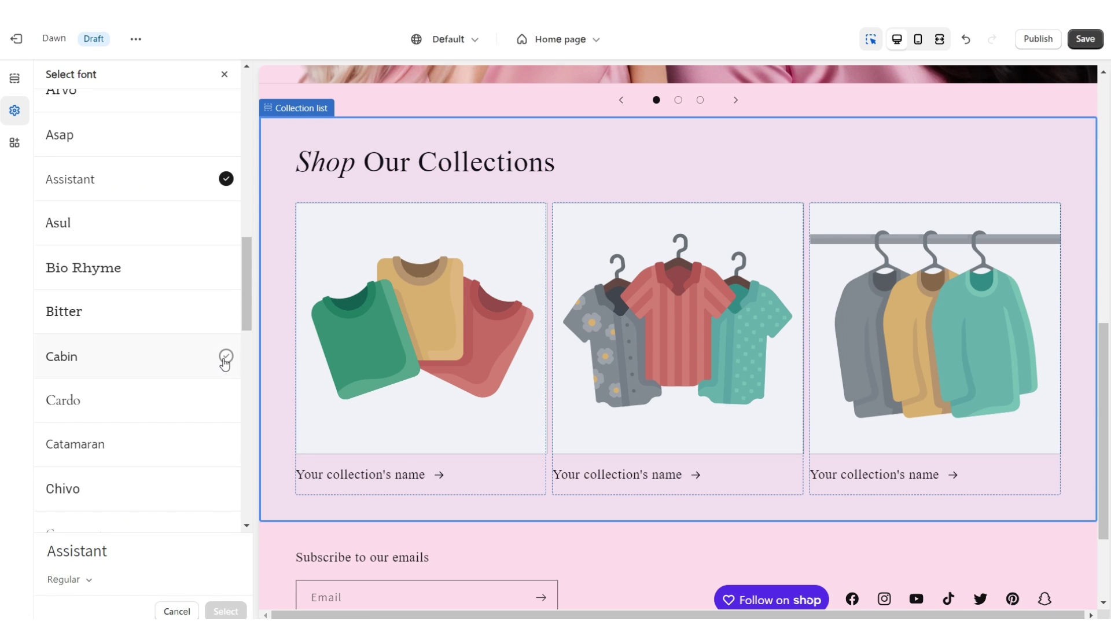
pyautogui.click(225, 356)
pyautogui.click(67, 579)
pyautogui.click(70, 526)
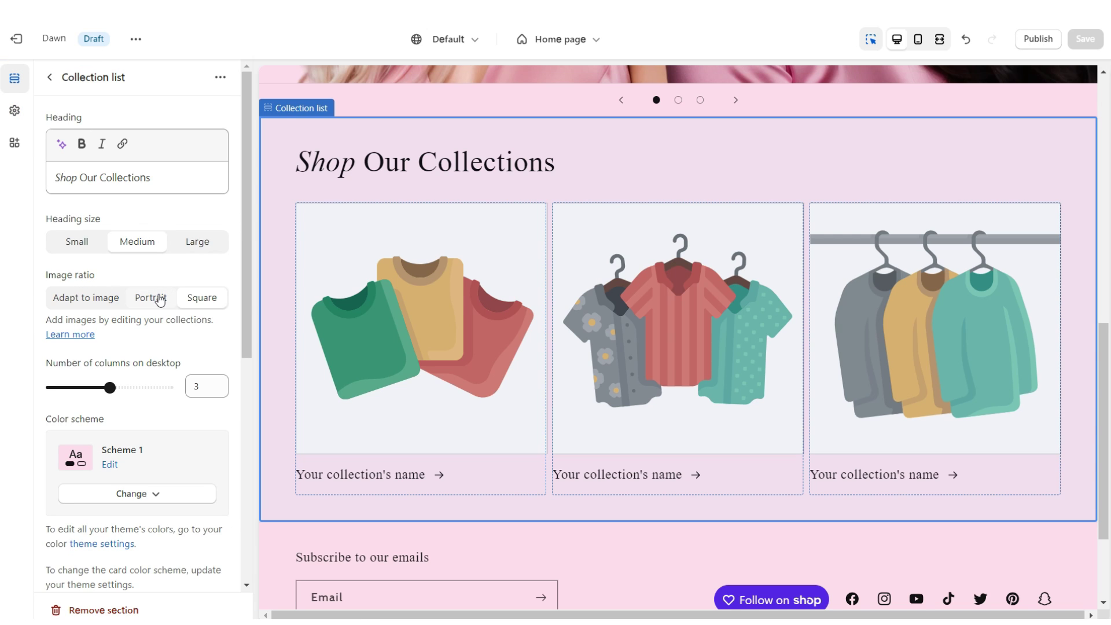
pyautogui.click(359, 297)
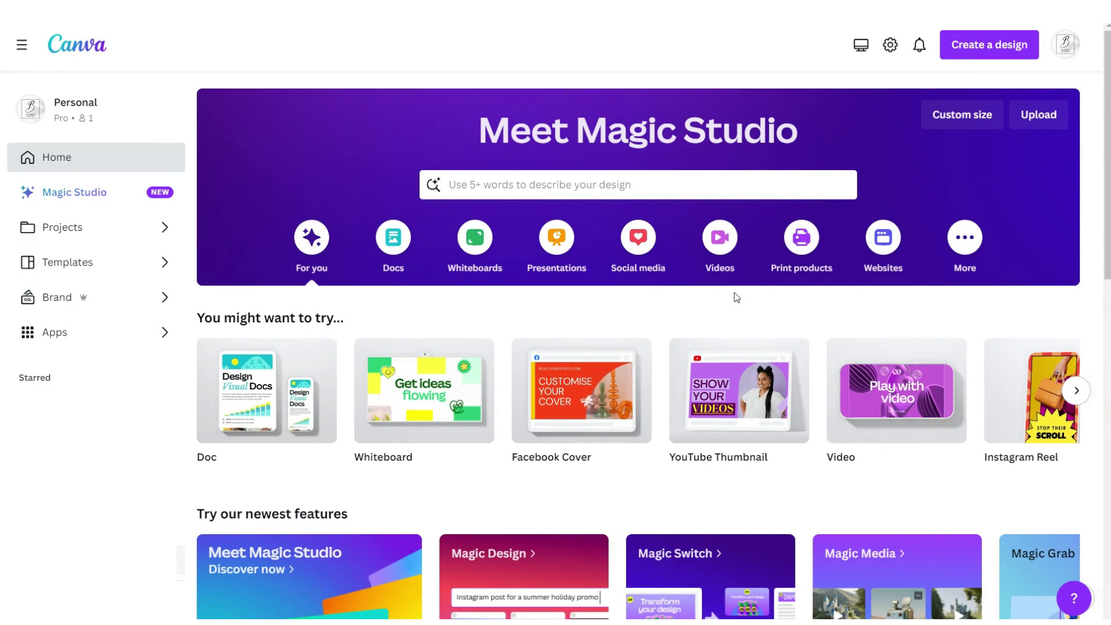
# In Canva, create a custom 1179 × 1473 px design and fill its page with a single-image grid
pyautogui.click(961, 115)
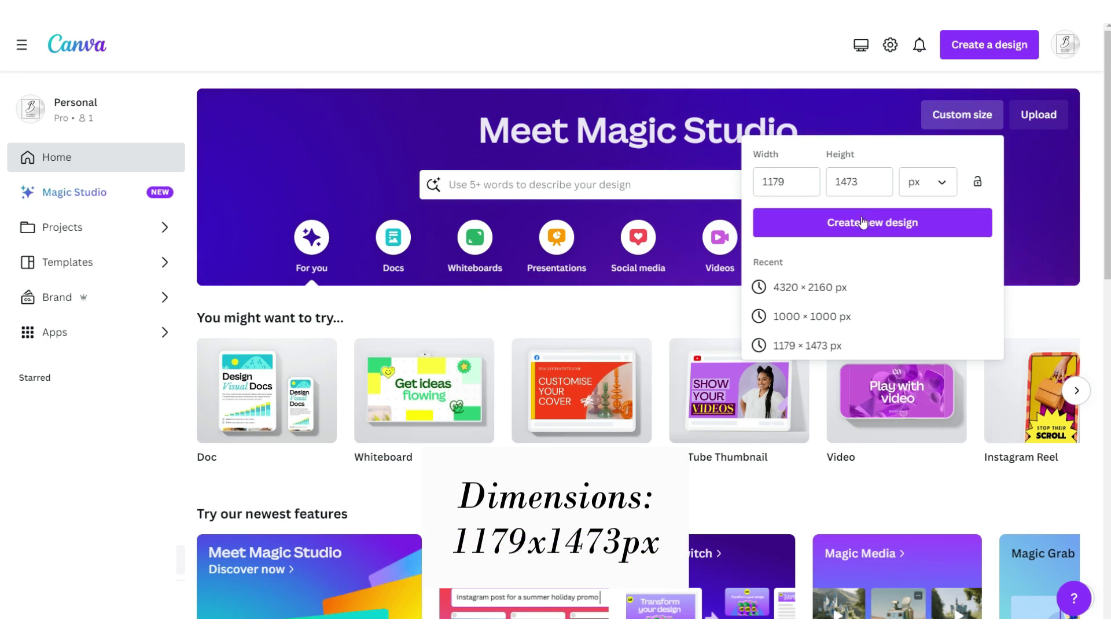
pyautogui.click(864, 220)
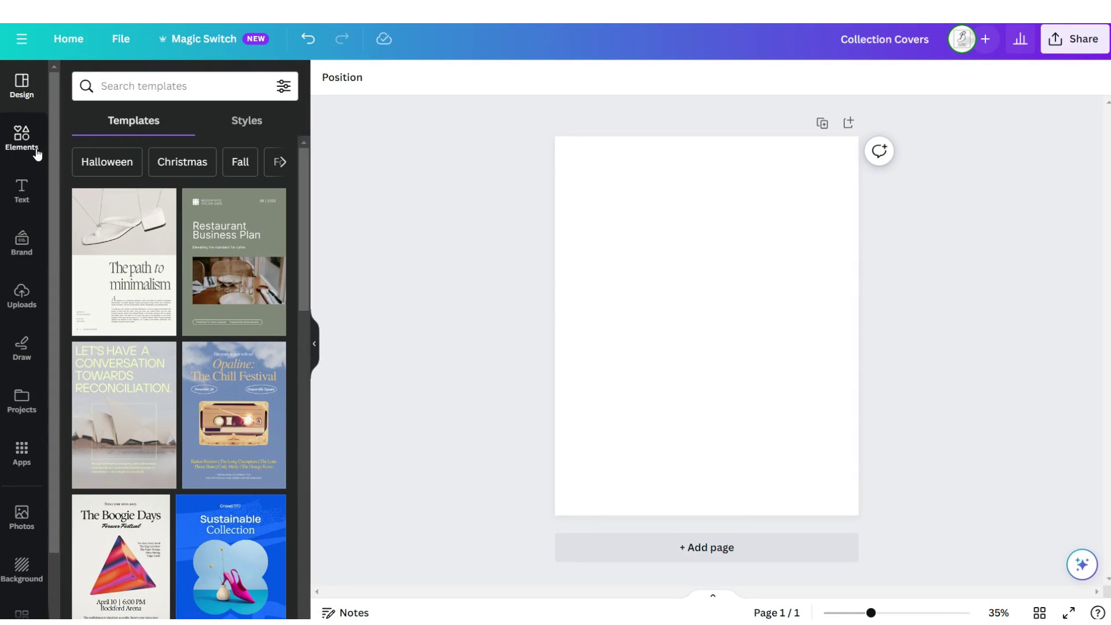
pyautogui.click(36, 151)
pyautogui.click(106, 574)
# Add the text "Natural" across the lower part of the cover, coloured white and set in uppercase
pyautogui.click(22, 191)
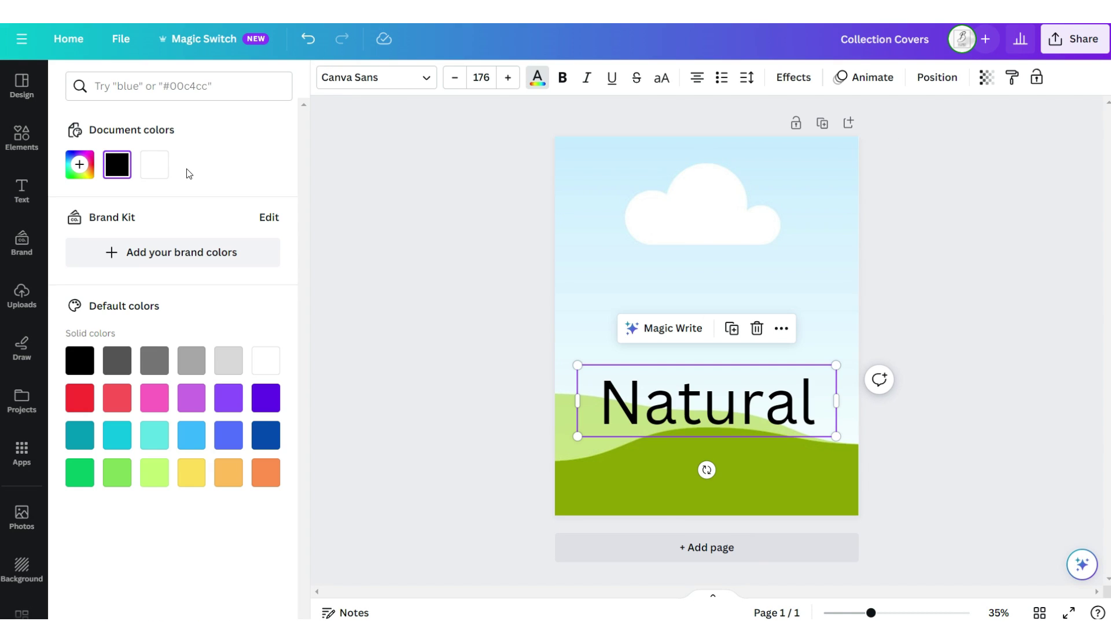
pyautogui.click(154, 166)
pyautogui.click(537, 77)
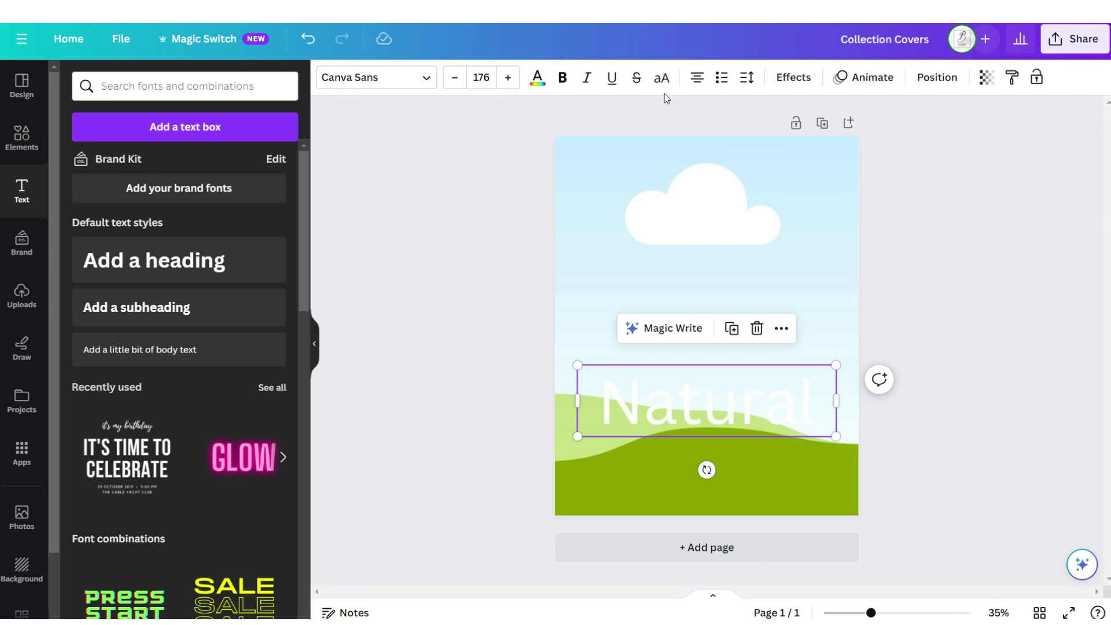
pyautogui.click(662, 79)
# Set the NATURAL text in the Glacial Indifference font and give it the Lift effect
pyautogui.click(376, 77)
pyautogui.write('glac')
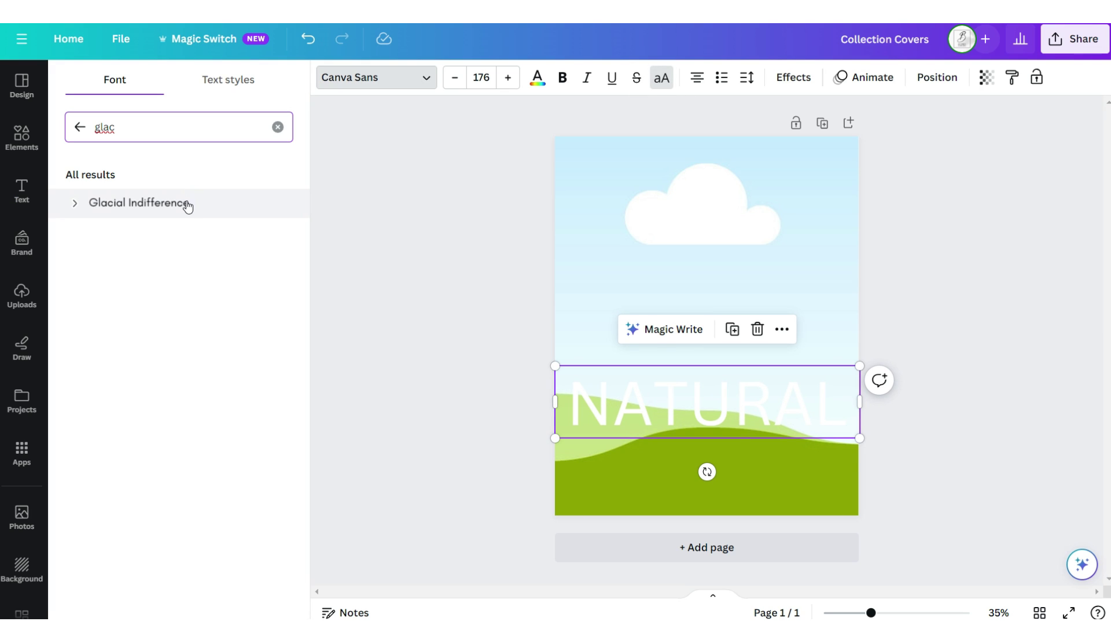
pyautogui.click(191, 208)
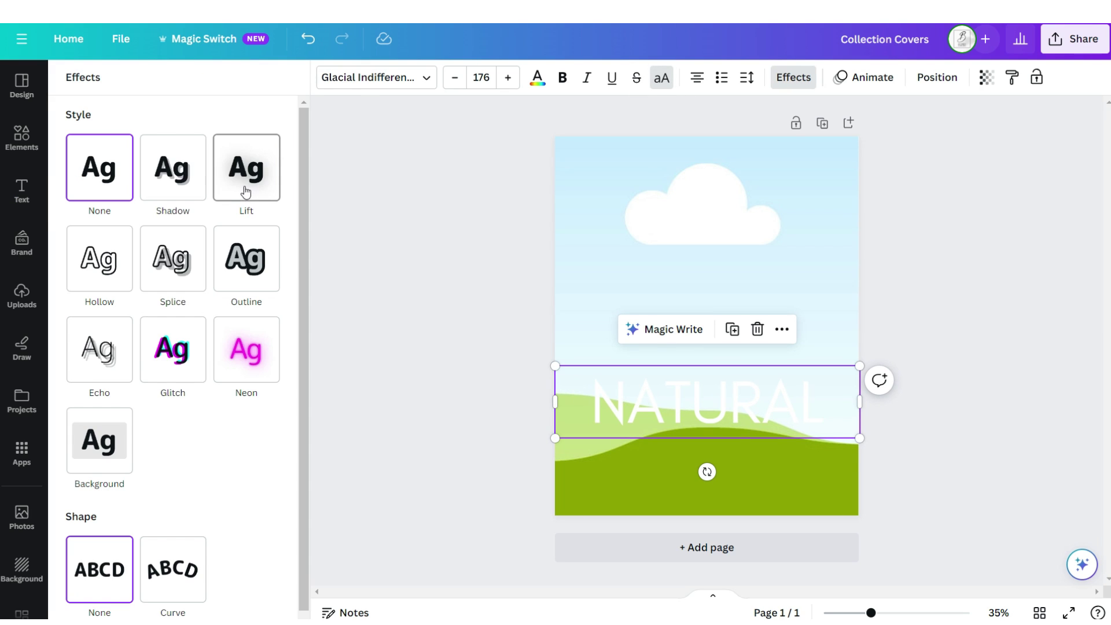
pyautogui.click(245, 193)
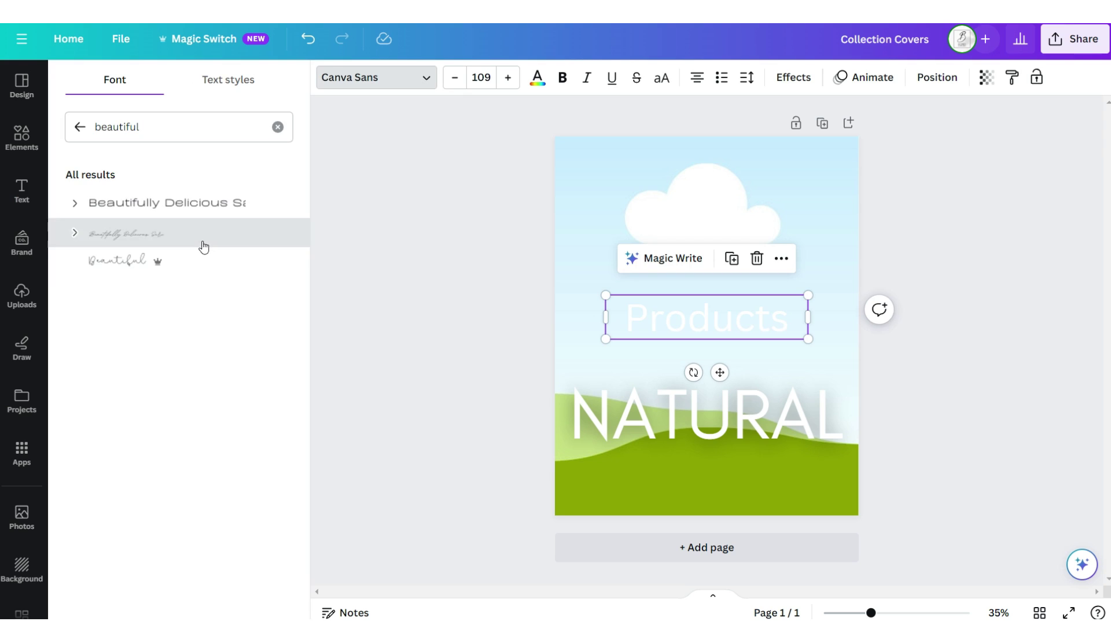
# Add white "Products" text below NATURAL in the Beautifully Delicious script font with the Lift effect
pyautogui.click(203, 245)
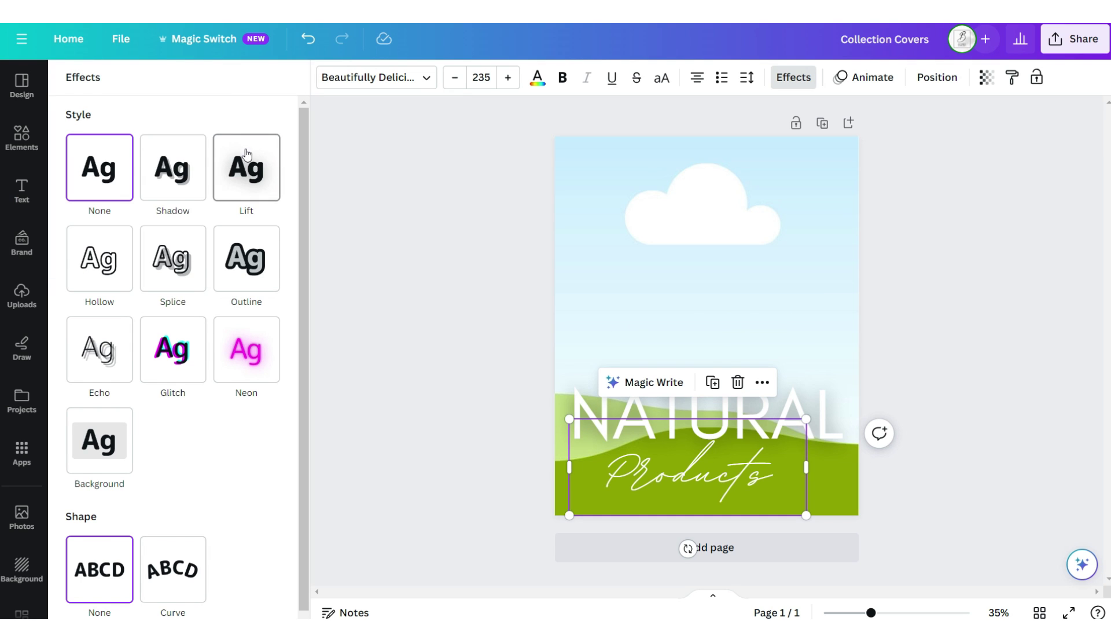
pyautogui.click(246, 168)
pyautogui.click(410, 291)
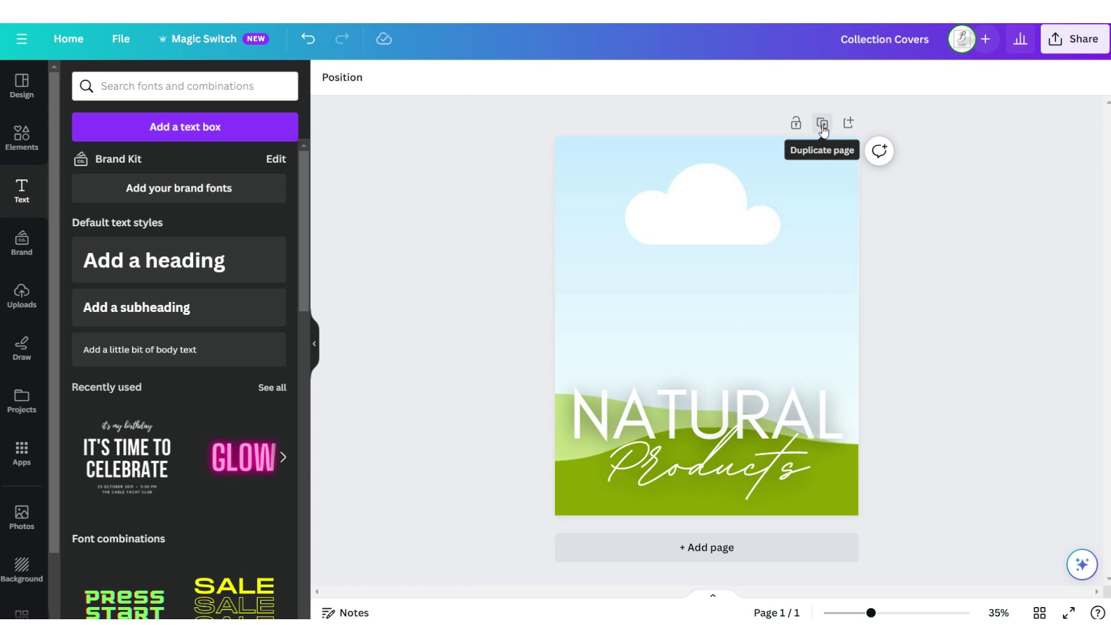
# Duplicate the cover twice, with the copies reading "PREMIUM Frontals" and "EXTENSION Bundles"
pyautogui.click(822, 123)
pyautogui.click(795, 122)
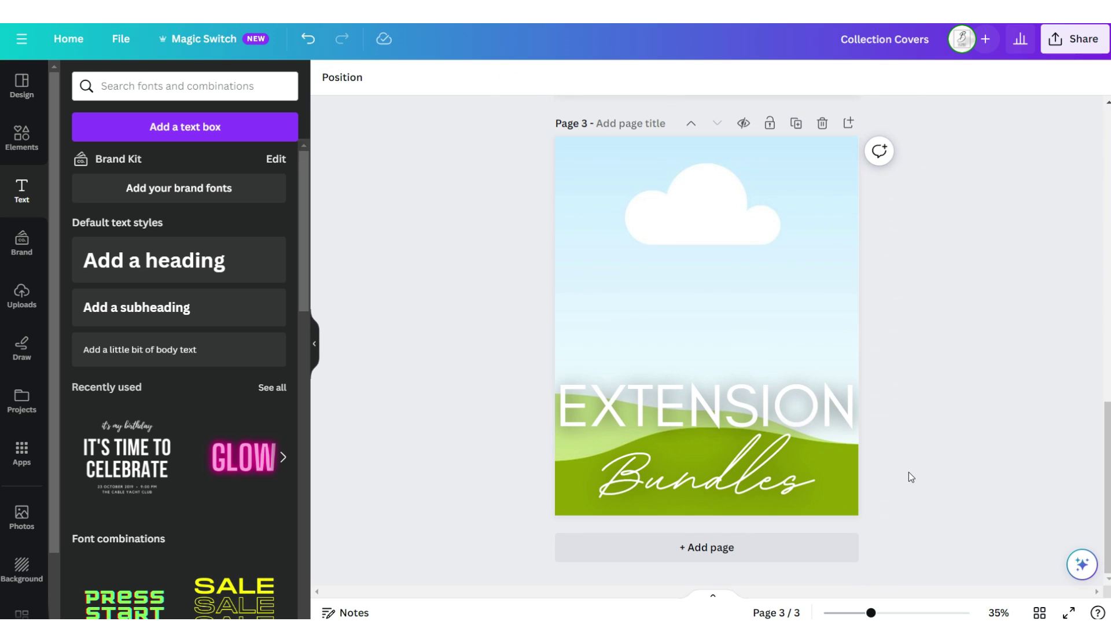
pyautogui.scroll(8, 908, 467)
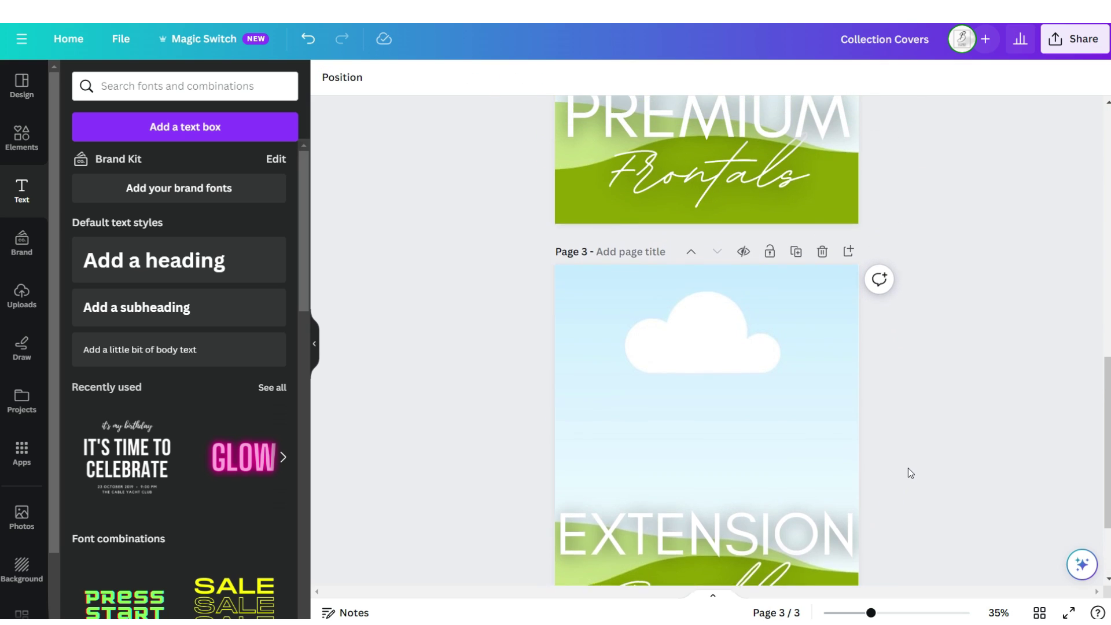
pyautogui.scroll(5, 908, 468)
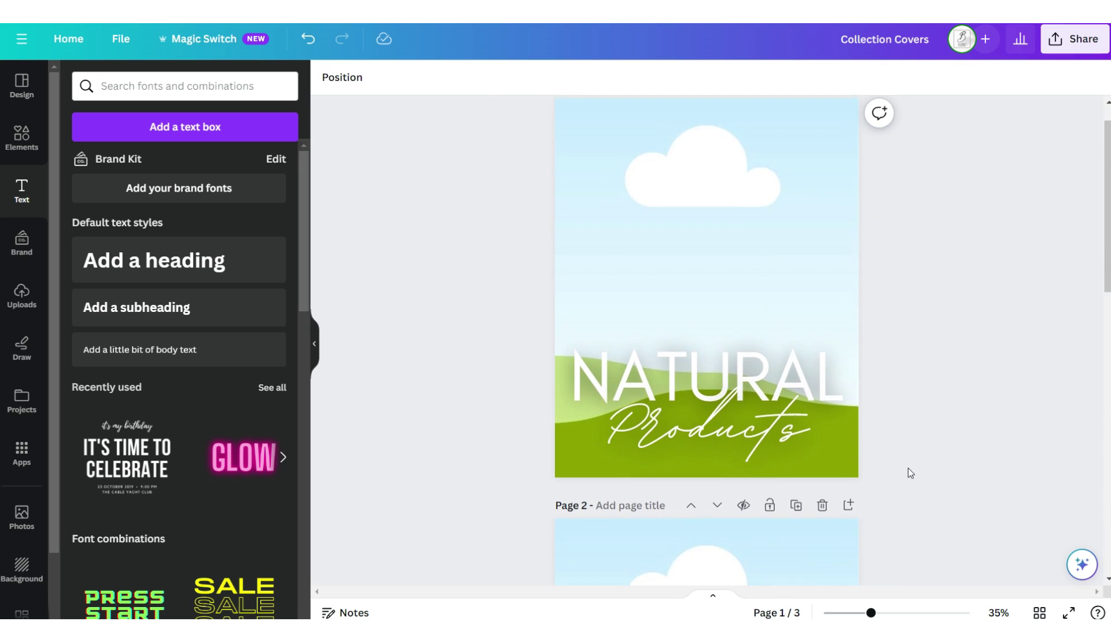
# Fill the three covers with the bottles, dark-haired model and hair bundles photos, and download the design as PNG
pyautogui.scroll(-6, 908, 468)
pyautogui.moveTo(124, 495); pyautogui.dragTo(582, 279)
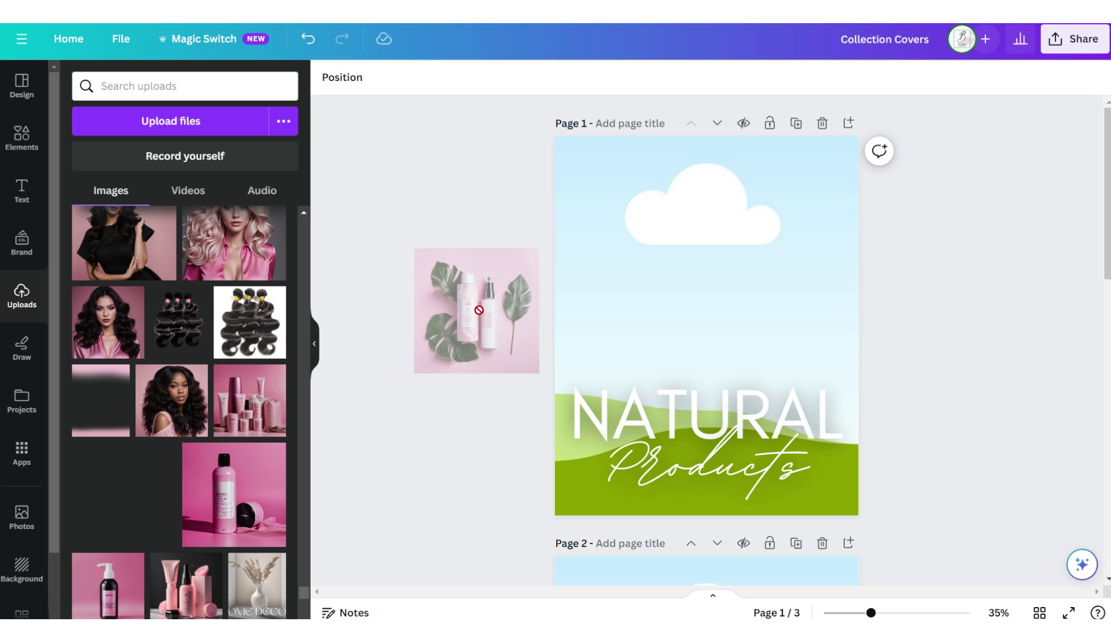
pyautogui.scroll(-12, 905, 466)
pyautogui.scroll(10, 904, 466)
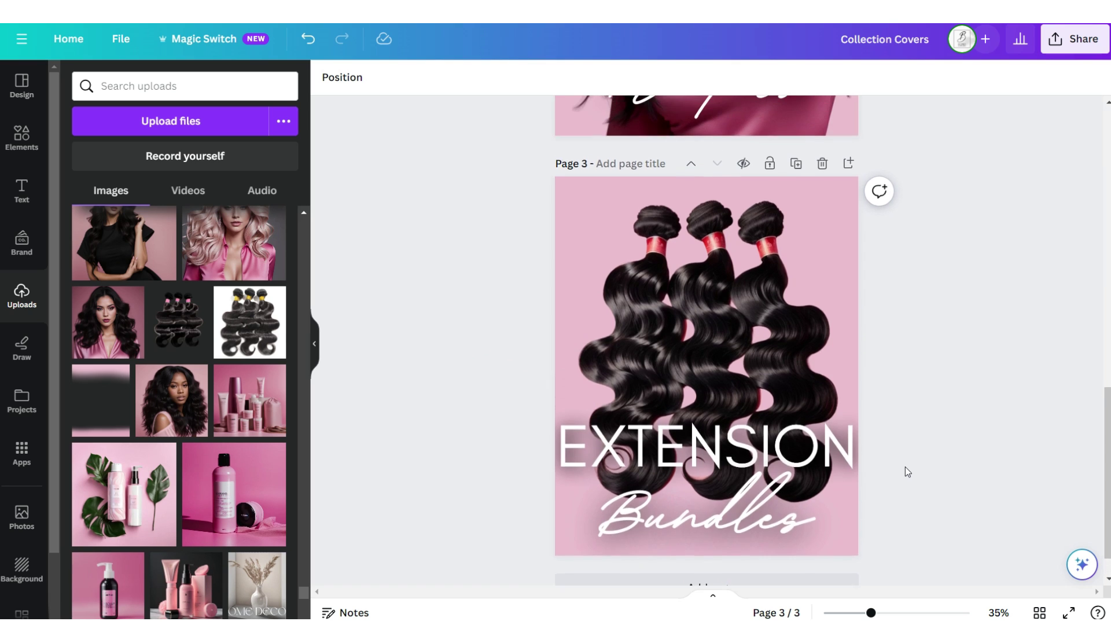
pyautogui.scroll(5, 905, 466)
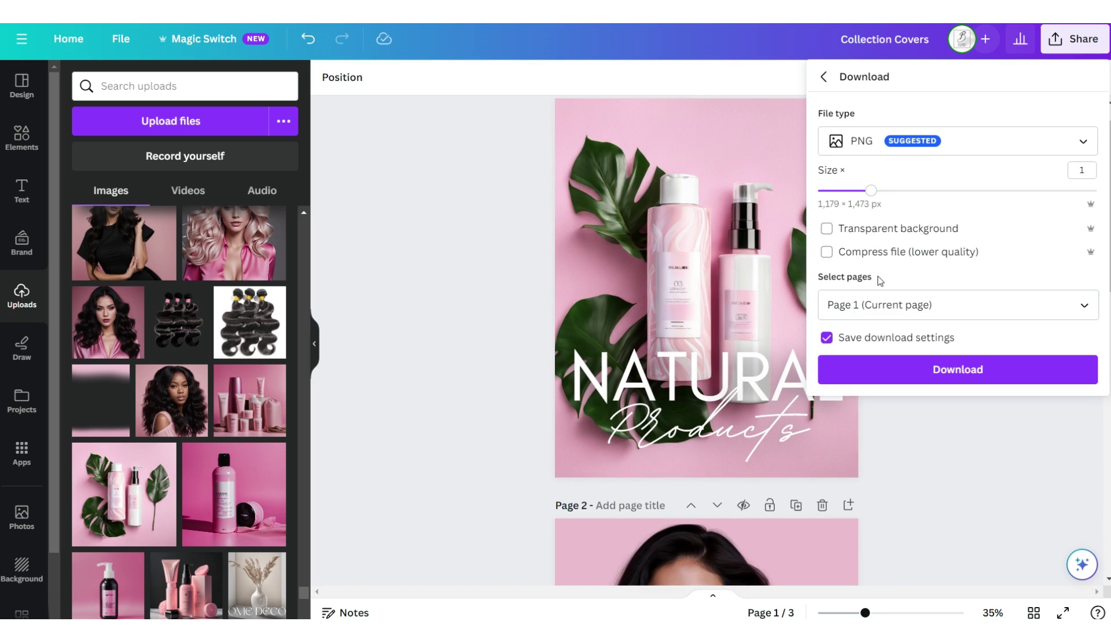
pyautogui.click(900, 369)
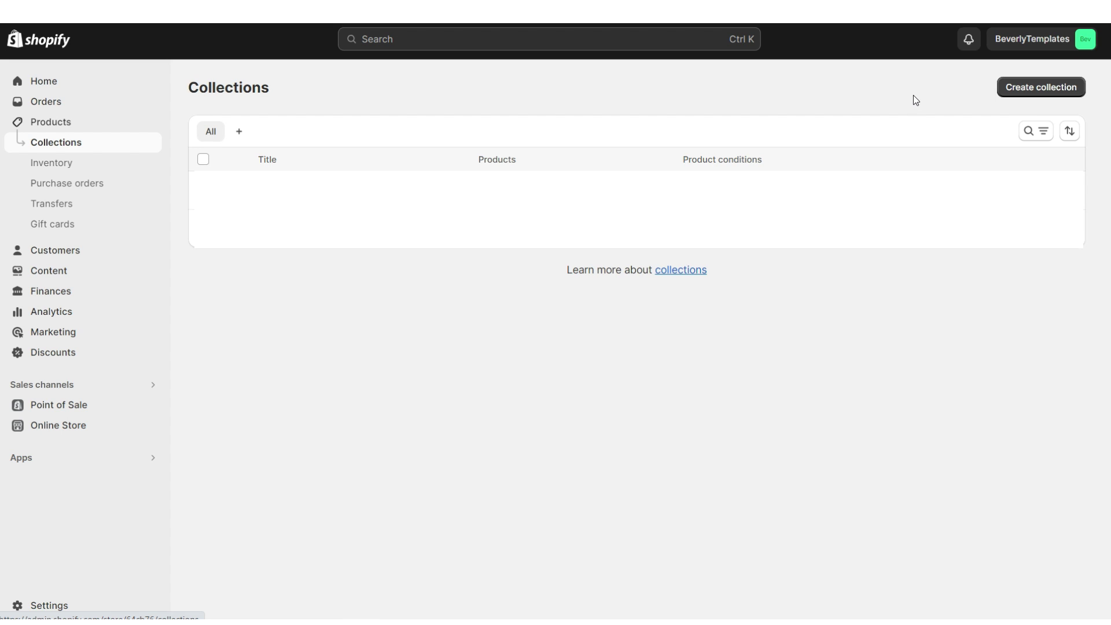
# In the Shopify admin, start creating a collection, and check the three covers under Shop Our Collections in the full-width theme preview
pyautogui.click(1004, 92)
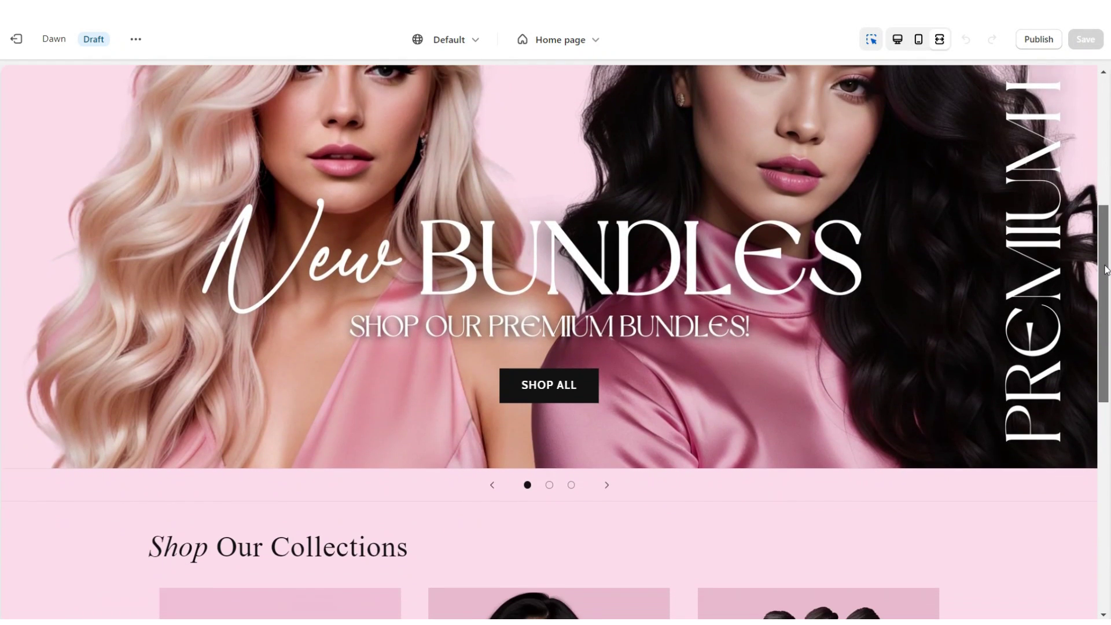
pyautogui.scroll(-6, 555, 342)
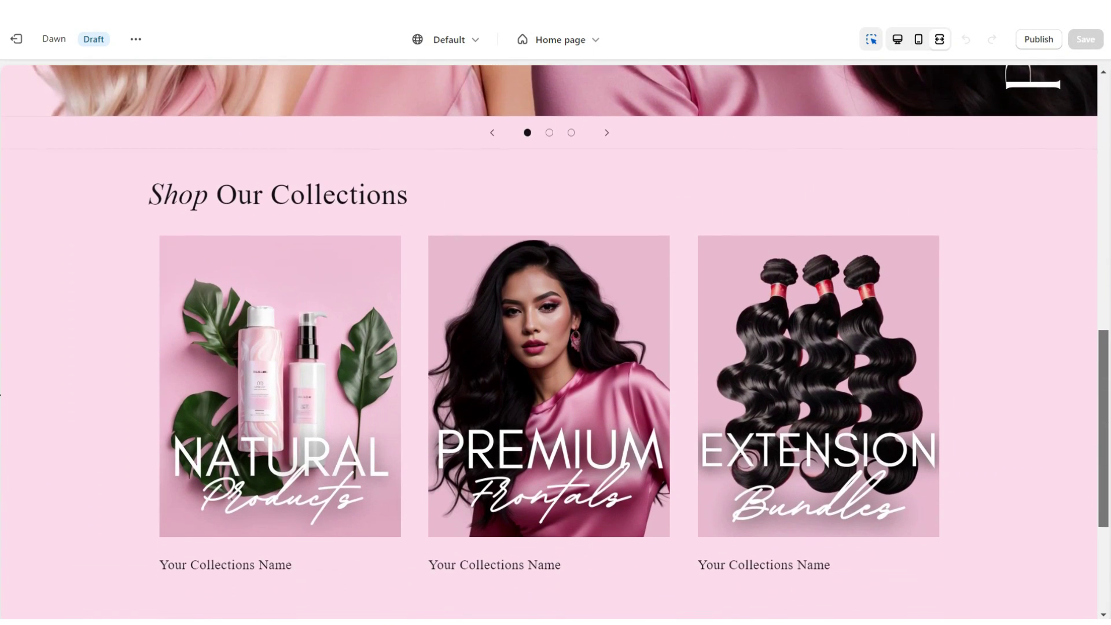
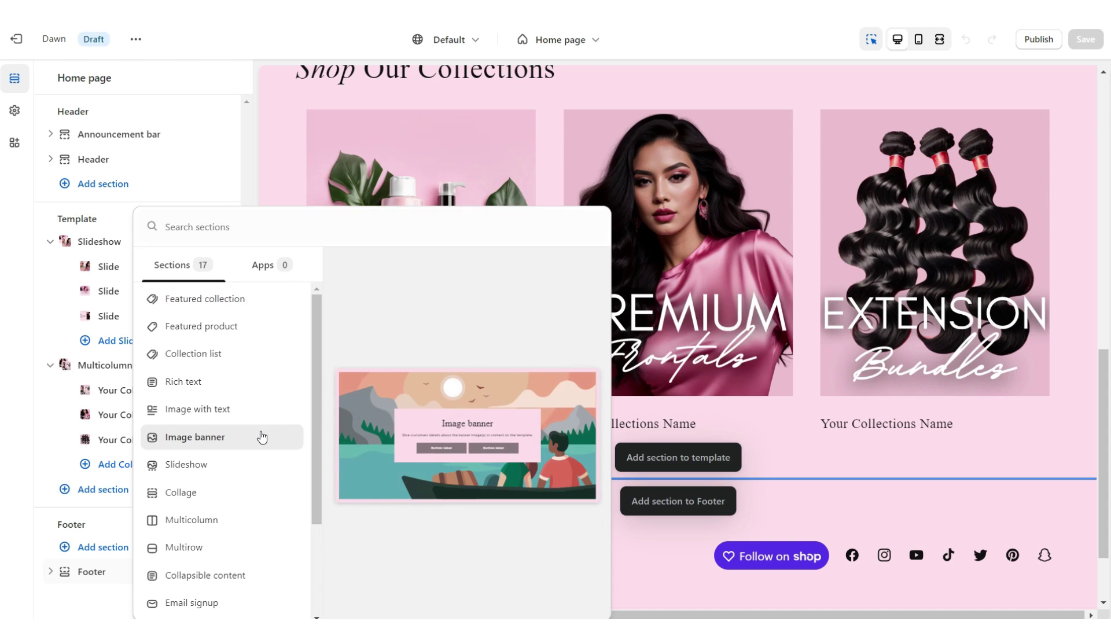
# Add an Image banner section below the collections without a desktop container, with a single outline-style CONTACT US button linked to Contact
pyautogui.click(52, 247)
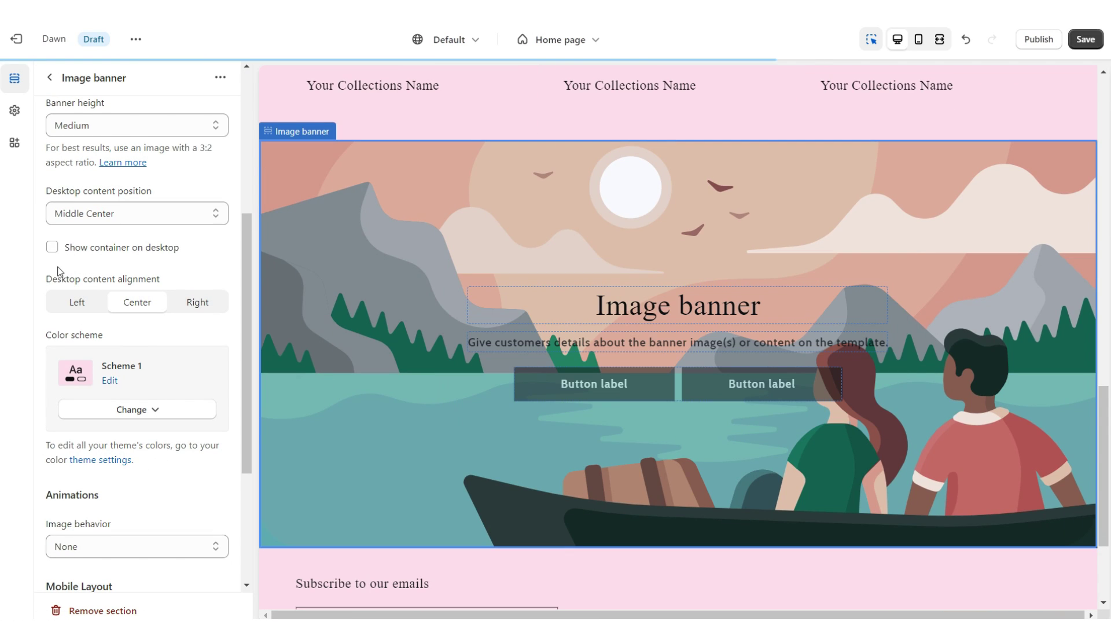
pyautogui.scroll(-4, 56, 323)
pyautogui.tripleClick(86, 304)
pyautogui.press('BackSpace')
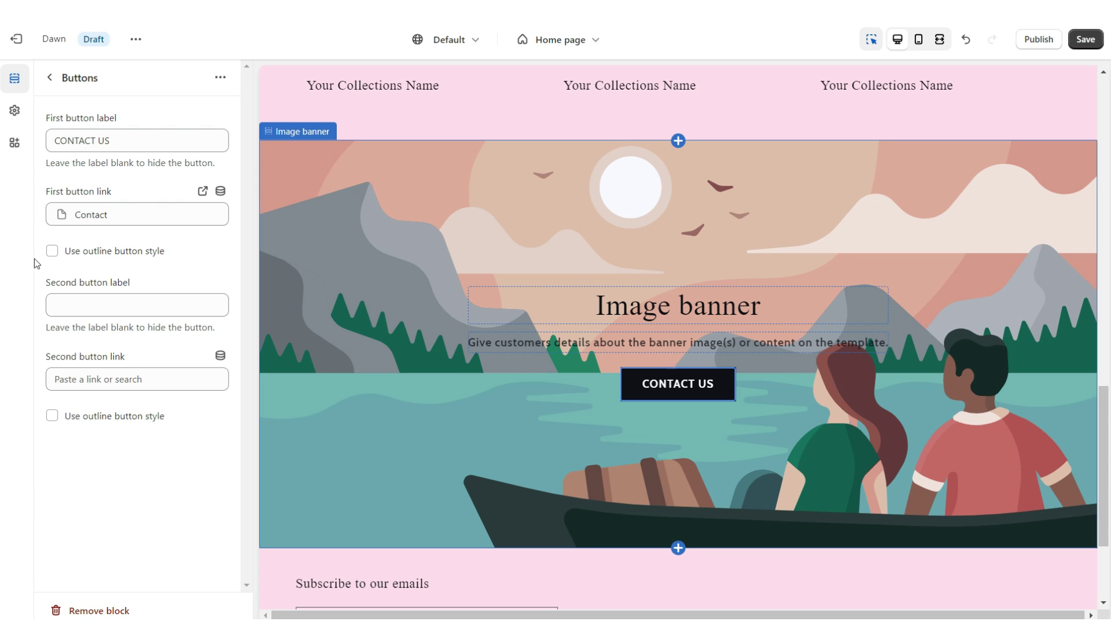
pyautogui.click(52, 253)
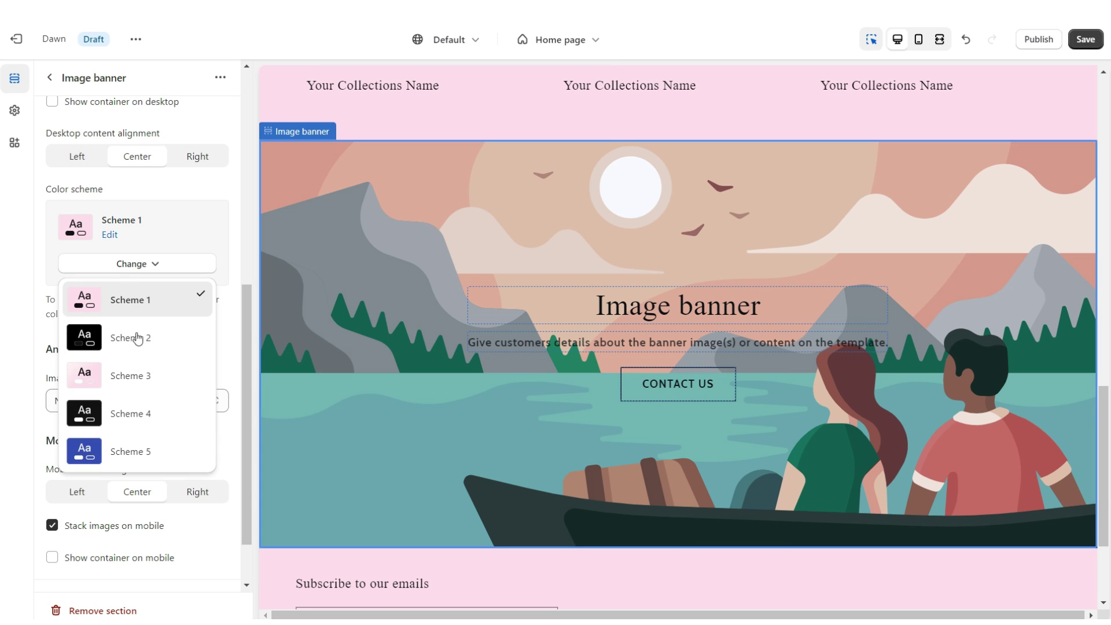
# Apply Scheme 2 to the image banner, and set its text to the heading "ABOUT US" with "ABOUT" in italics and a pasted description
pyautogui.click(135, 336)
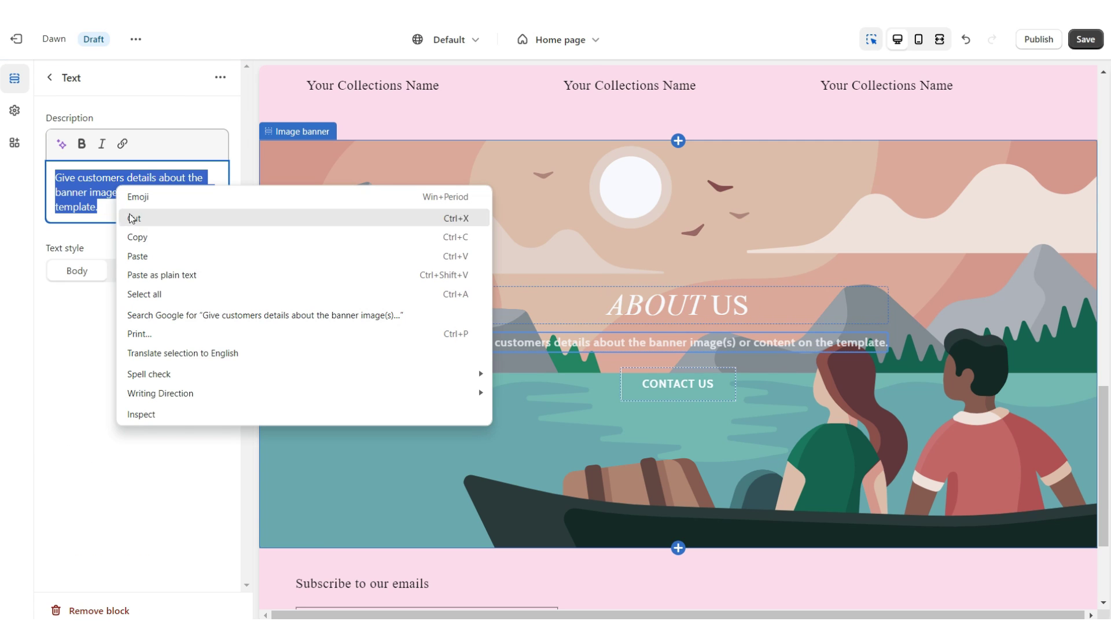
pyautogui.click(148, 256)
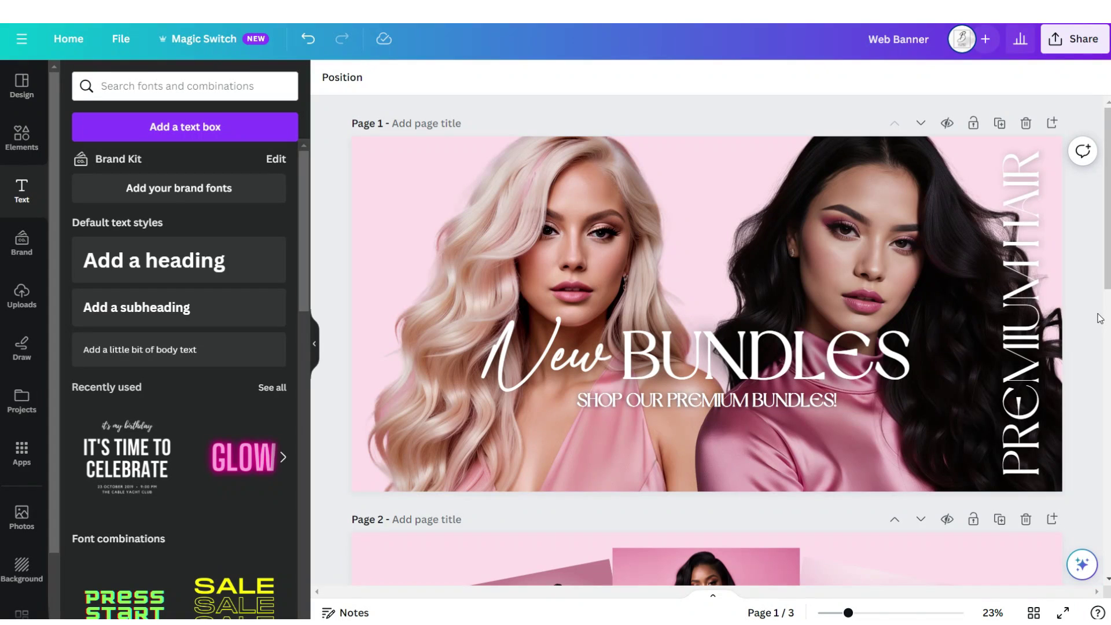
# In Canva's Web Banner design, add a fourth page after the This Season banner and fill it with a single-image grid
pyautogui.scroll(-10, 1099, 318)
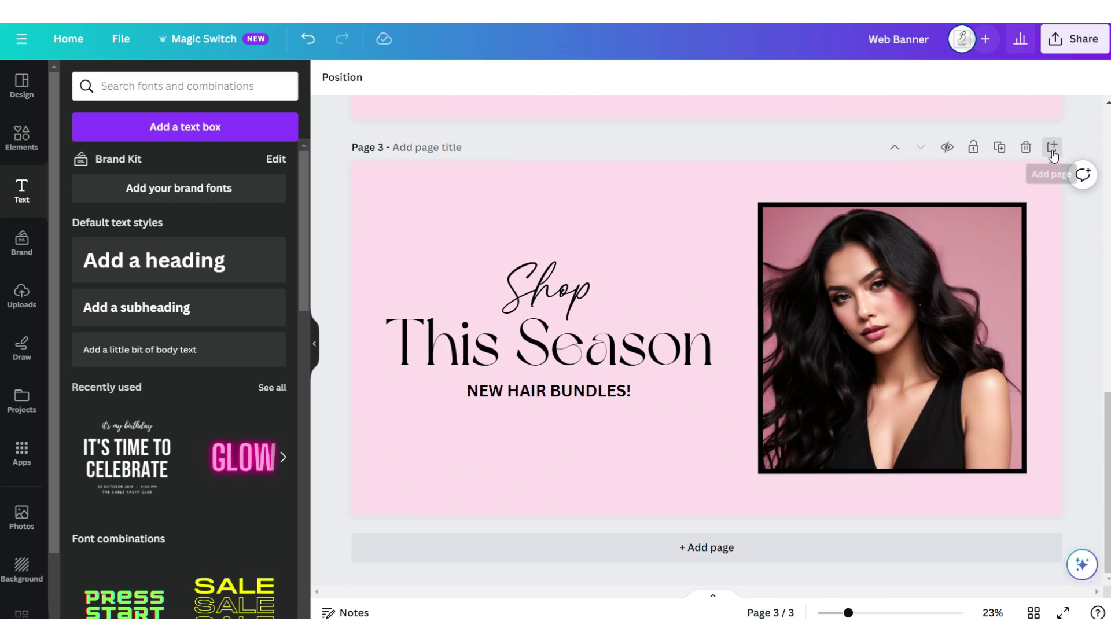
pyautogui.click(1051, 147)
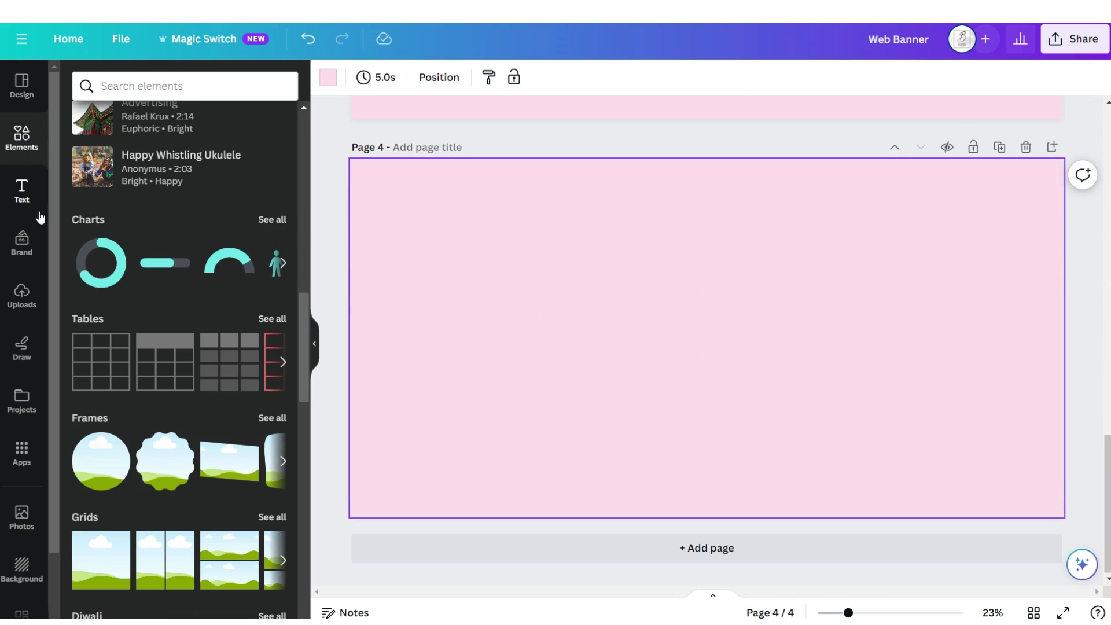
pyautogui.click(108, 555)
# Fill the fourth page's grid with the uploaded photo of bottles and leaves and set its transparency to 35
pyautogui.click(22, 297)
pyautogui.moveTo(106, 223); pyautogui.dragTo(377, 223)
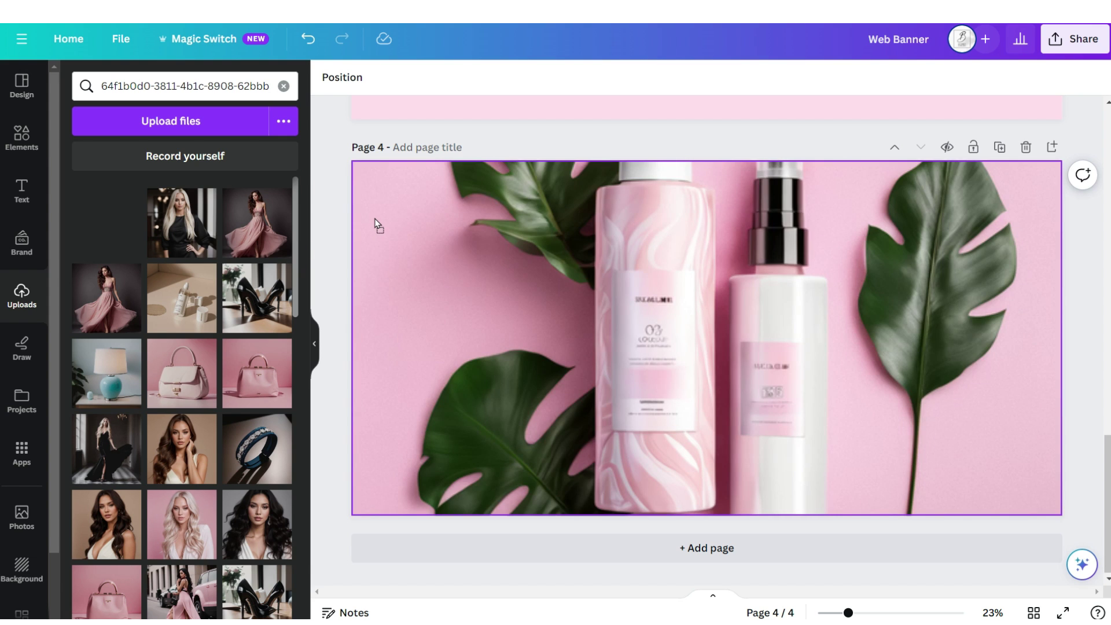
pyautogui.click(509, 77)
pyautogui.moveTo(508, 137); pyautogui.dragTo(416, 137)
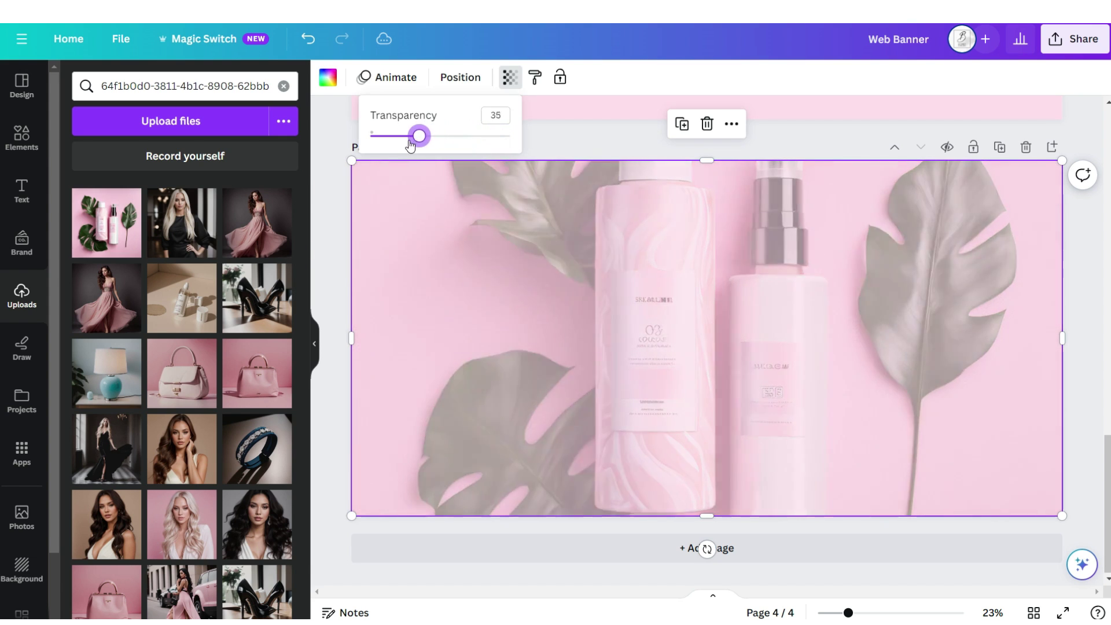
# Add a portrait-shaped grid at the center of page 4 and fill it with the uploaded photo of the black-haired model in black
pyautogui.click(21, 138)
pyautogui.click(108, 575)
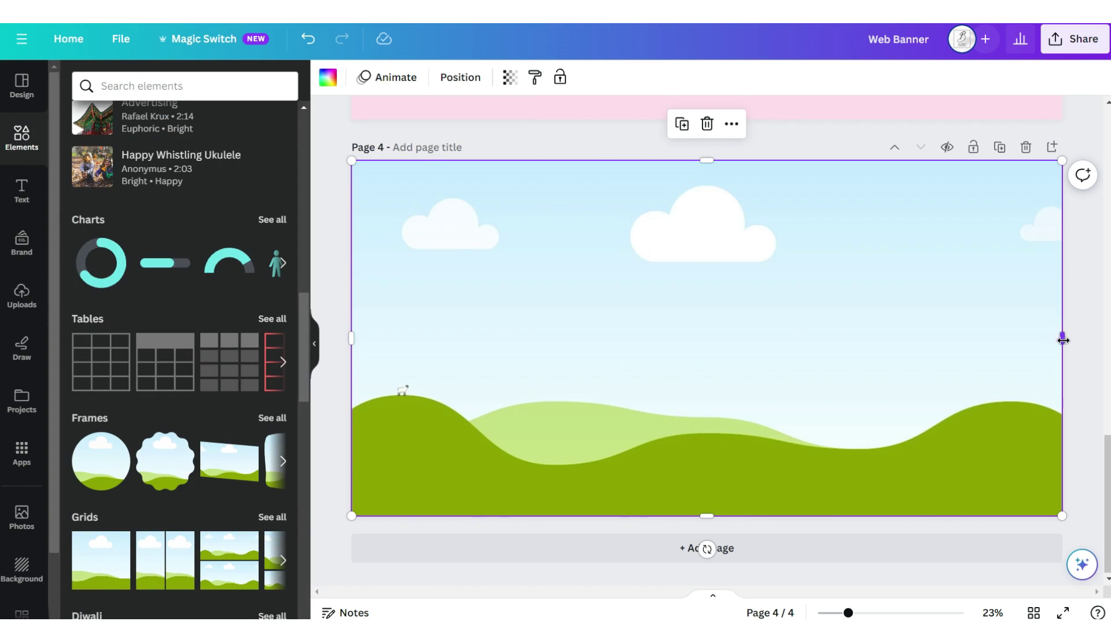
pyautogui.click(22, 296)
pyautogui.click(257, 524)
pyautogui.moveTo(556, 361); pyautogui.dragTo(640, 337)
pyautogui.moveTo(639, 337); pyautogui.dragTo(641, 335)
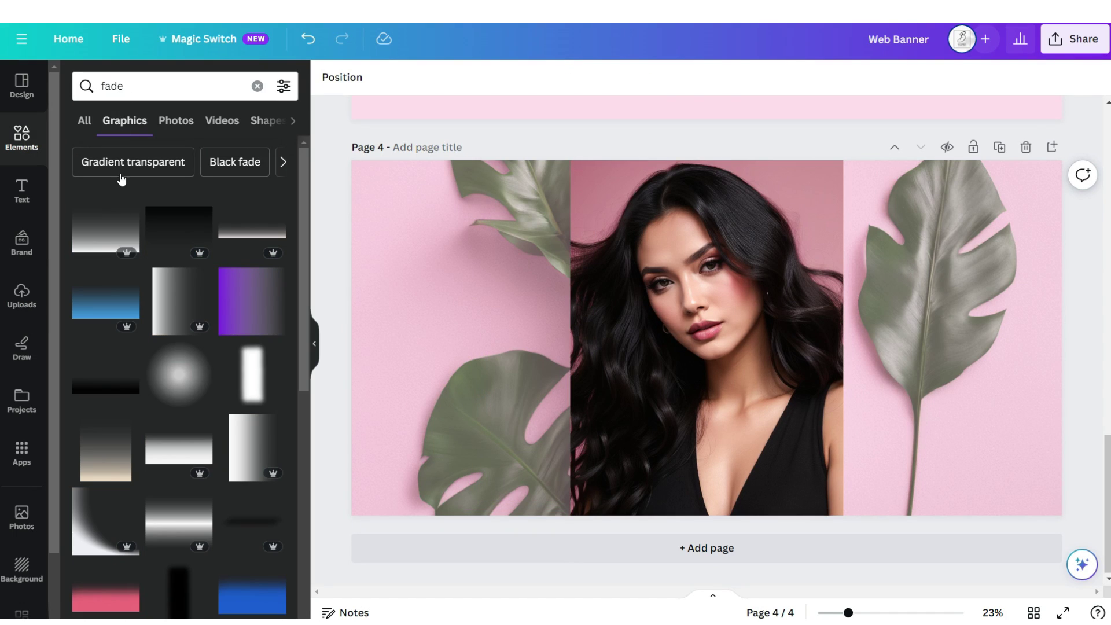
# Add a black fade graphic rotated to -90°, stretched to the page height, along the outer left edge of the model photo
pyautogui.click(127, 352)
pyautogui.moveTo(707, 443); pyautogui.dragTo(756, 467)
pyautogui.moveTo(665, 324); pyautogui.dragTo(518, 322)
pyautogui.moveTo(455, 408); pyautogui.dragTo(399, 515)
pyautogui.click(629, 77)
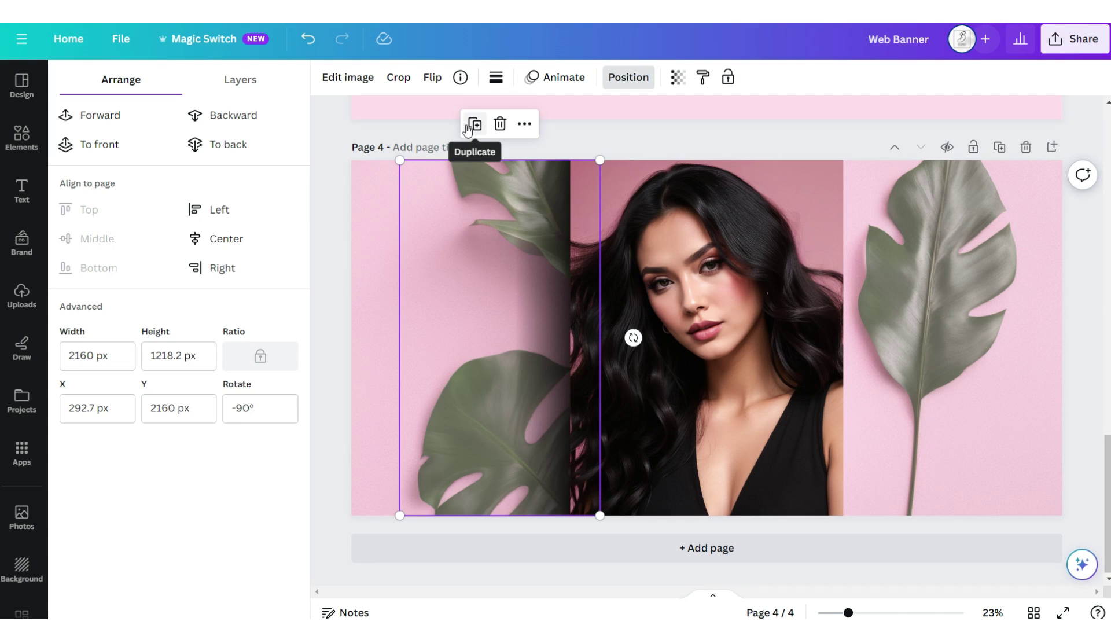
# Duplicate the fade, rotate the copy to 90° along the model photo's right edge behind the photo, and adjust its transparency
pyautogui.click(471, 125)
pyautogui.moveTo(635, 337); pyautogui.dragTo(446, 307)
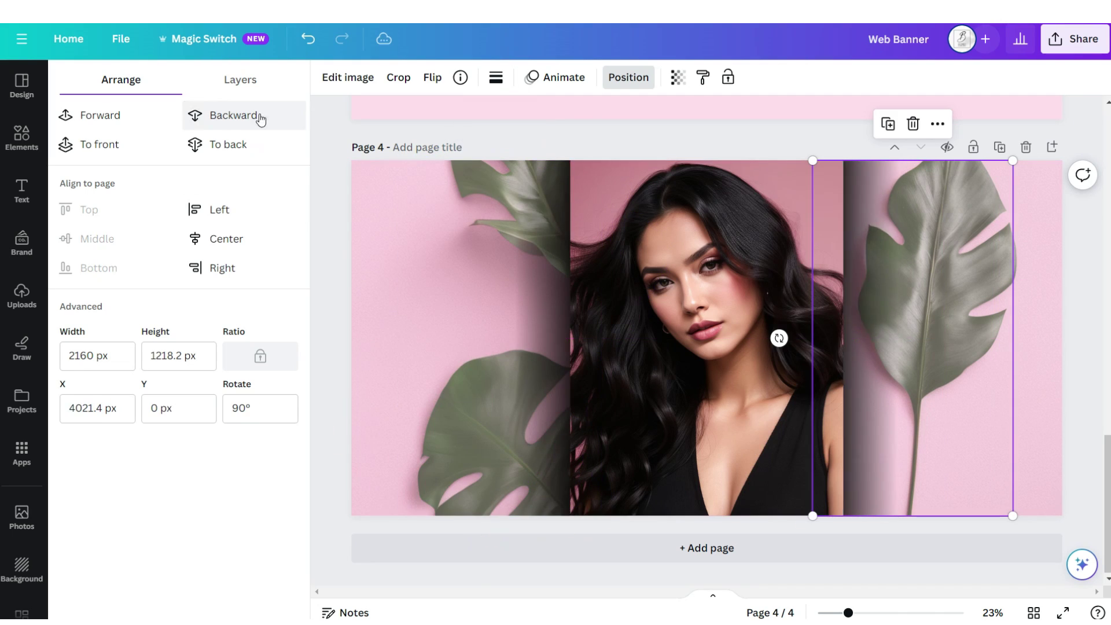
pyautogui.click(678, 77)
pyautogui.moveTo(677, 136); pyautogui.dragTo(640, 136)
# Add vertical "Bethany Hair" text in the Authentic font at size 273 left of the model, and mirror a copy on the right
pyautogui.click(21, 191)
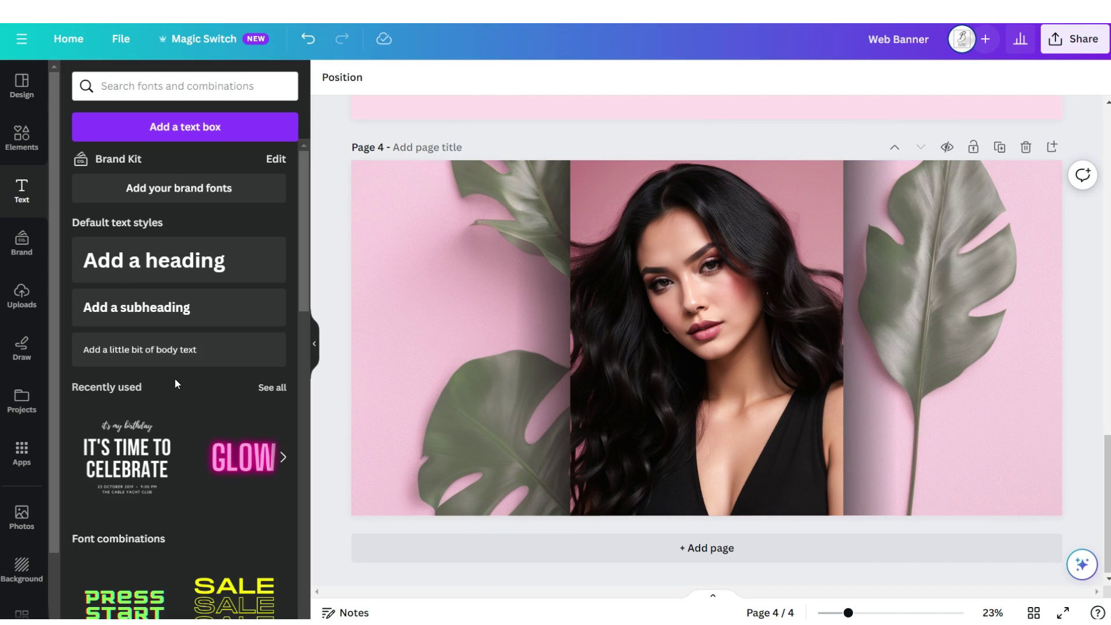
pyautogui.click(174, 350)
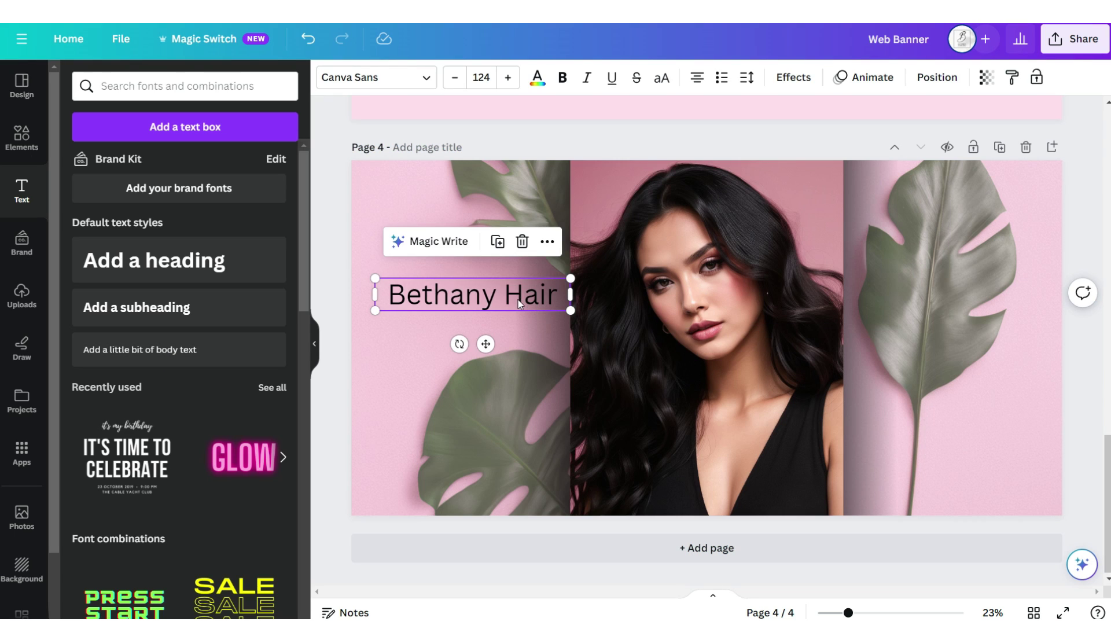
pyautogui.click(376, 77)
pyautogui.click(180, 153)
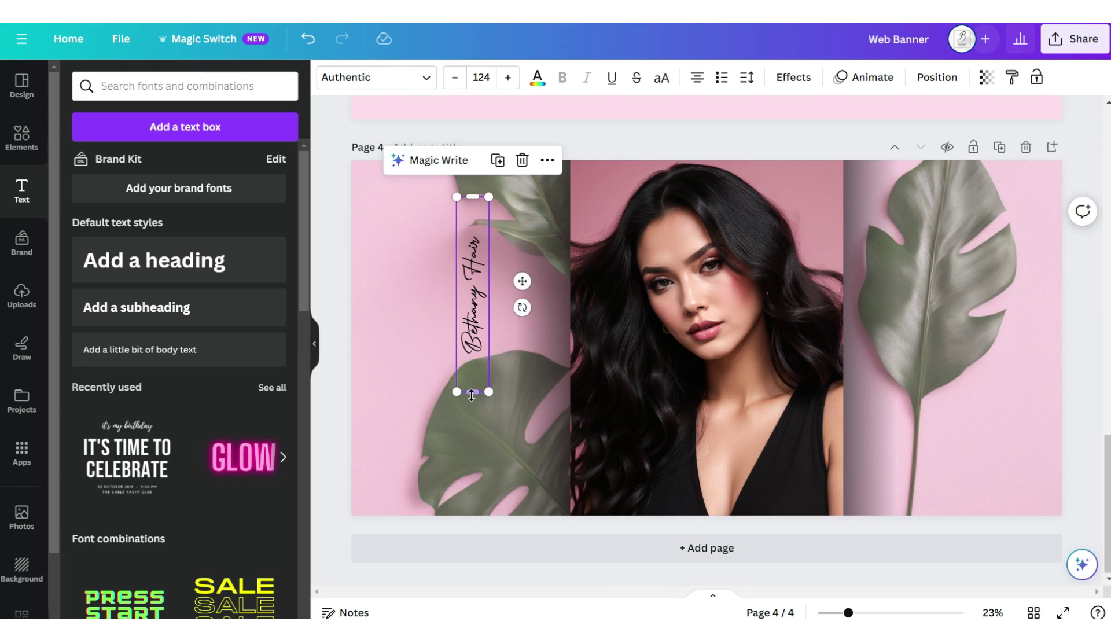
pyautogui.moveTo(459, 392); pyautogui.dragTo(376, 480)
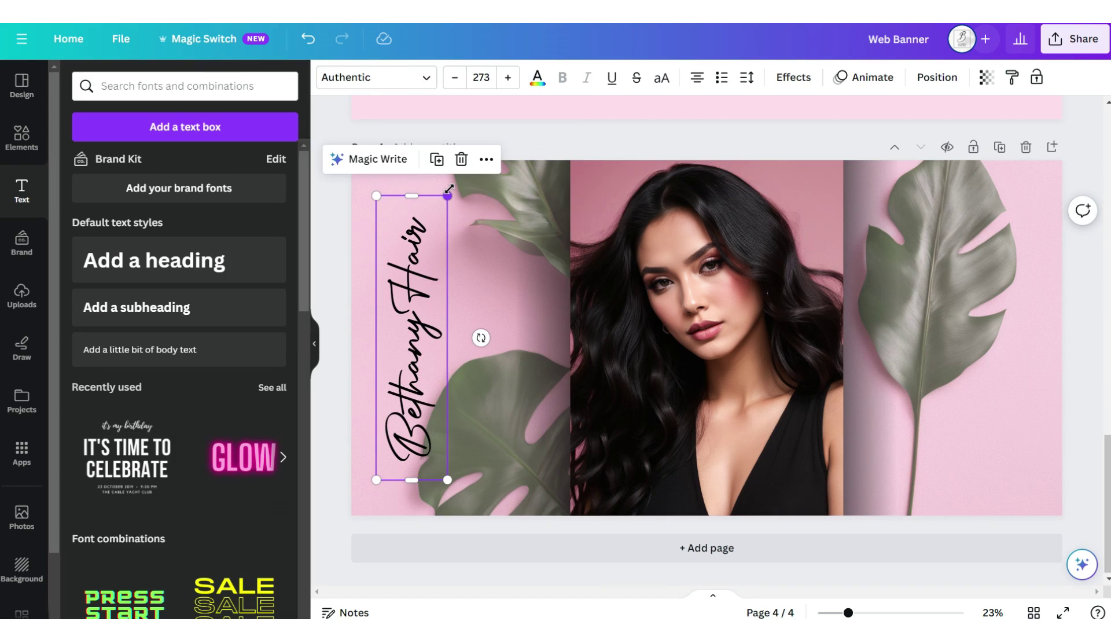
pyautogui.click(436, 159)
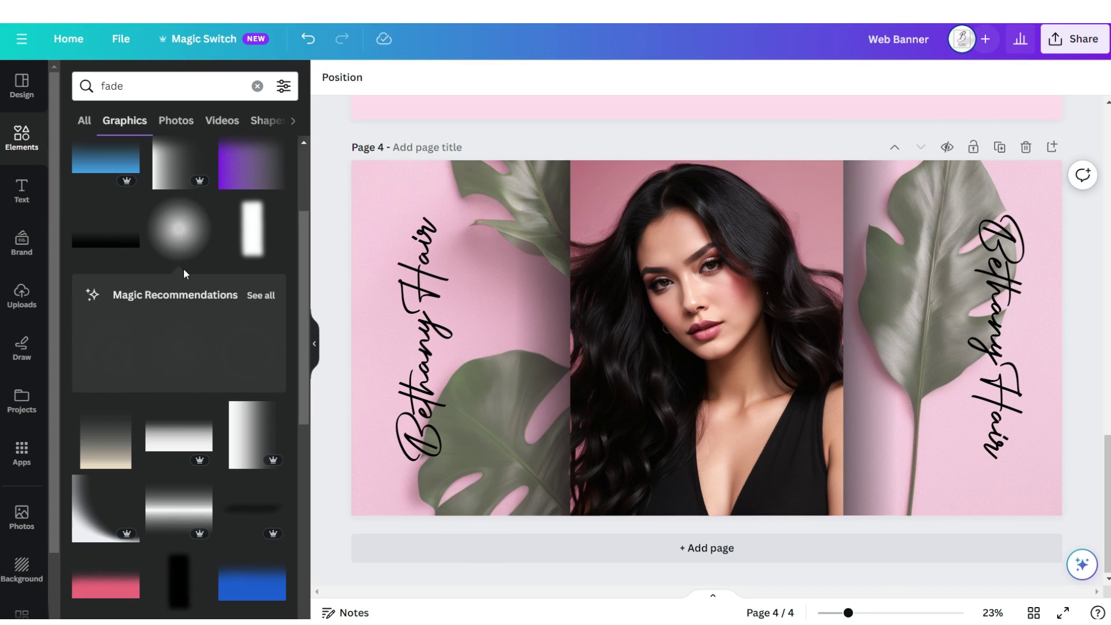
# Add a large white radial glow behind the left "Bethany Hair" text and place a second glow behind the right one
pyautogui.click(180, 249)
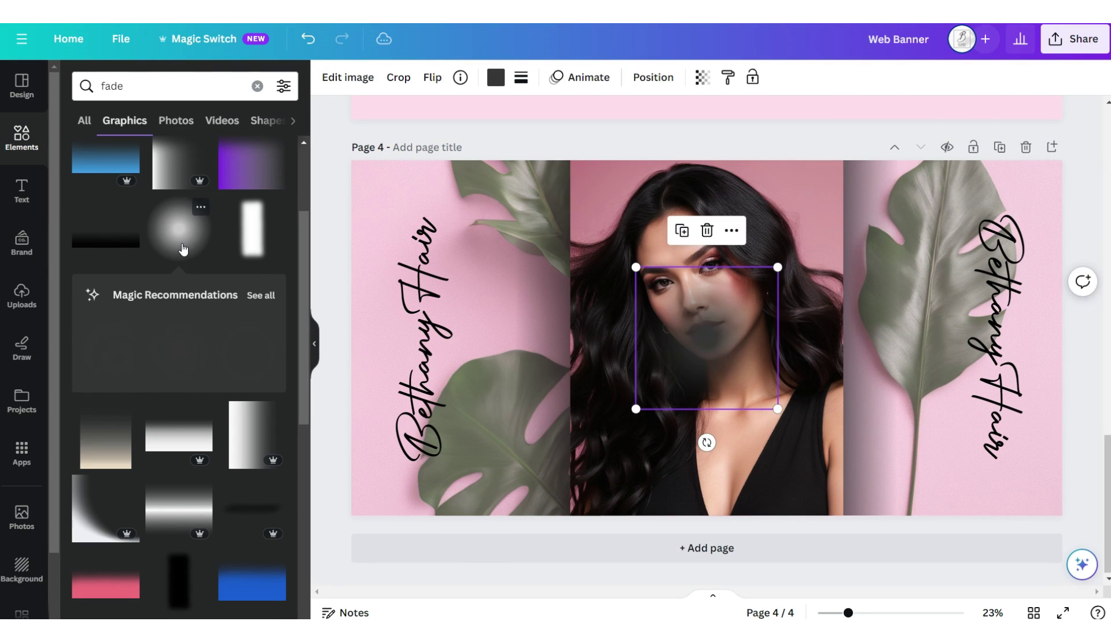
pyautogui.moveTo(656, 283); pyautogui.dragTo(477, 283)
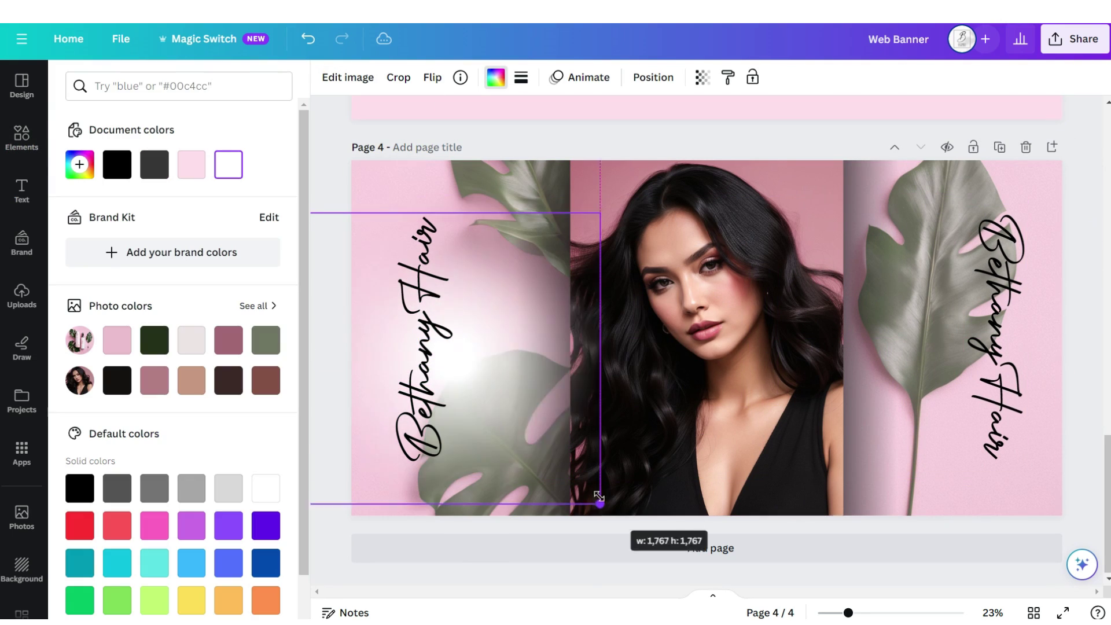
pyautogui.moveTo(521, 348); pyautogui.dragTo(897, 342)
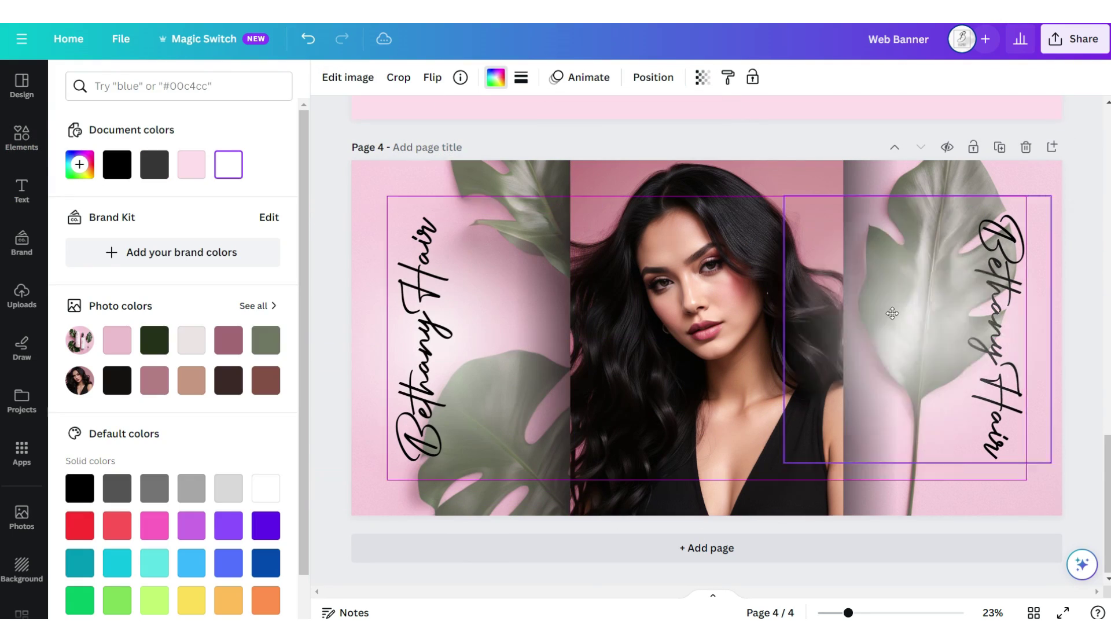
pyautogui.click(653, 77)
pyautogui.moveTo(926, 231); pyautogui.dragTo(932, 229)
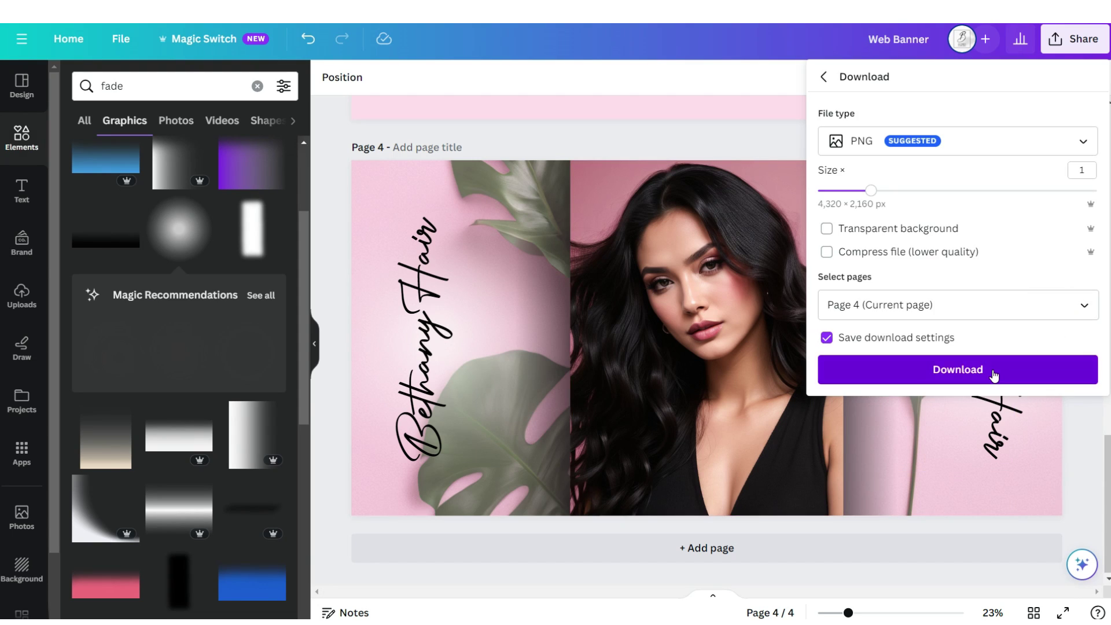
# Download page 4 as a PNG and, in Shopify, set it as the first image of the Image banner section
pyautogui.click(993, 375)
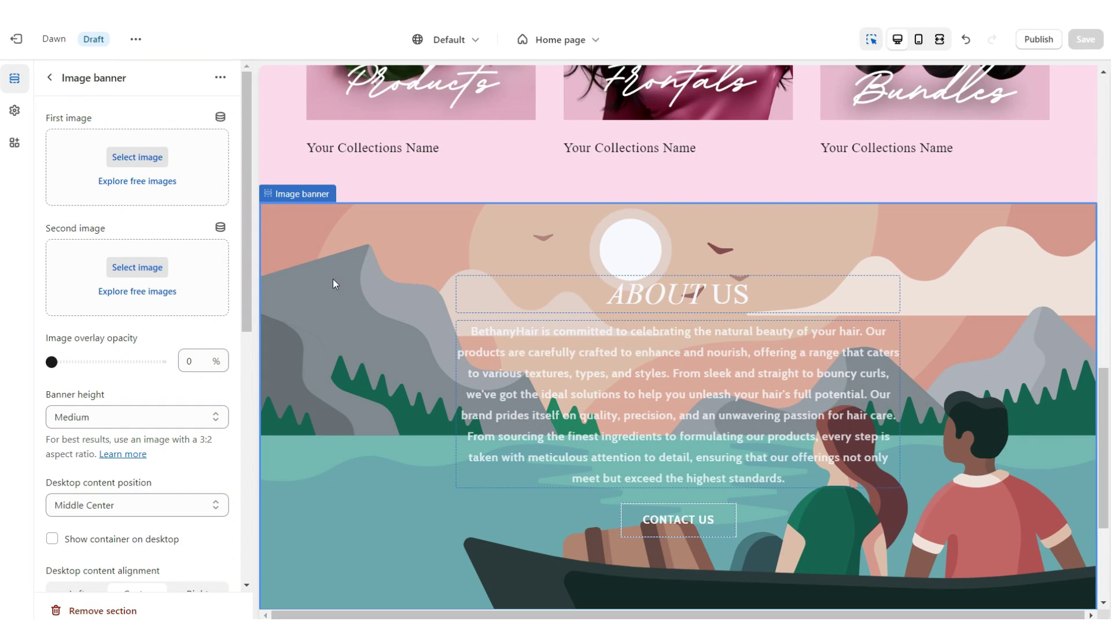
pyautogui.moveTo(332, 279); pyautogui.dragTo(141, 157)
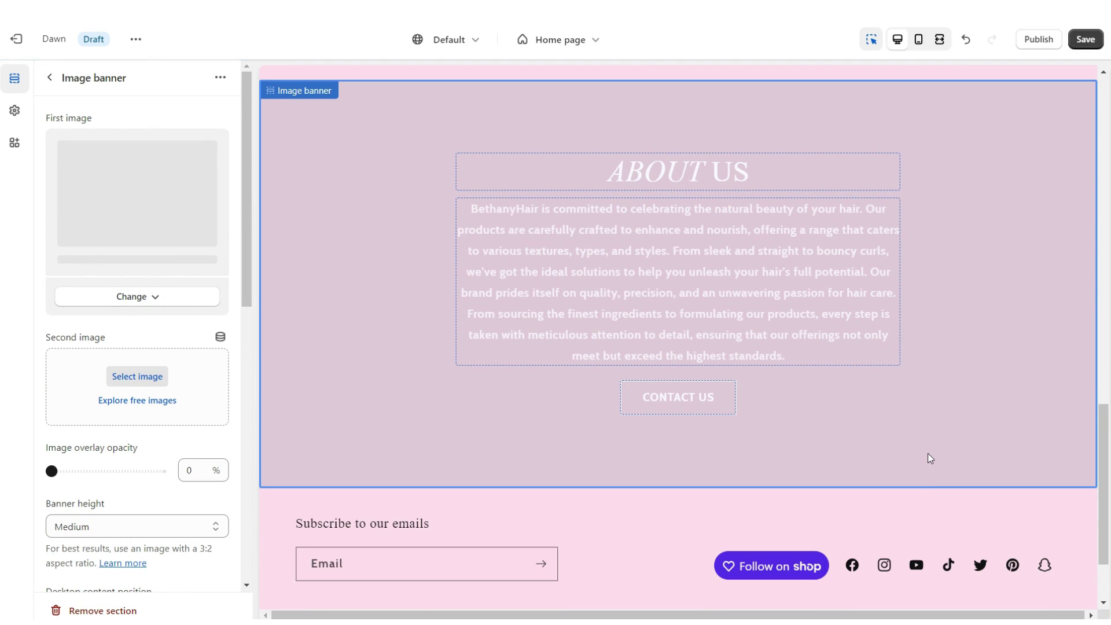
# Set the banner height to Adapt to first image and its image behavior to Fixed background position, and preview the page full screen
pyautogui.scroll(-3, 72, 314)
pyautogui.click(73, 326)
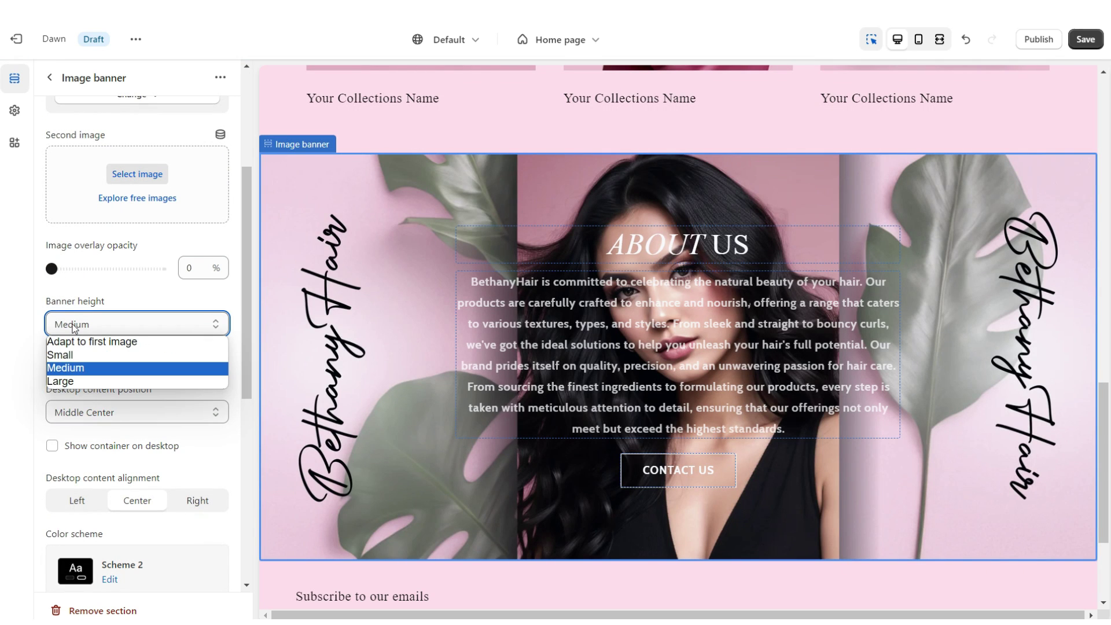
pyautogui.click(79, 342)
pyautogui.scroll(-6, 85, 316)
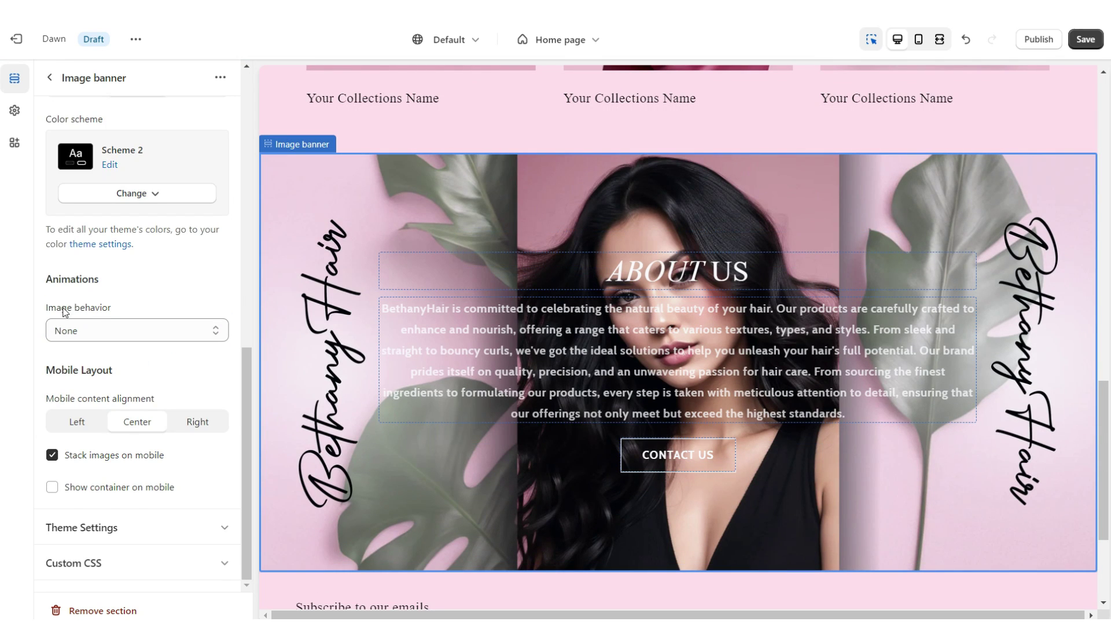
pyautogui.click(86, 332)
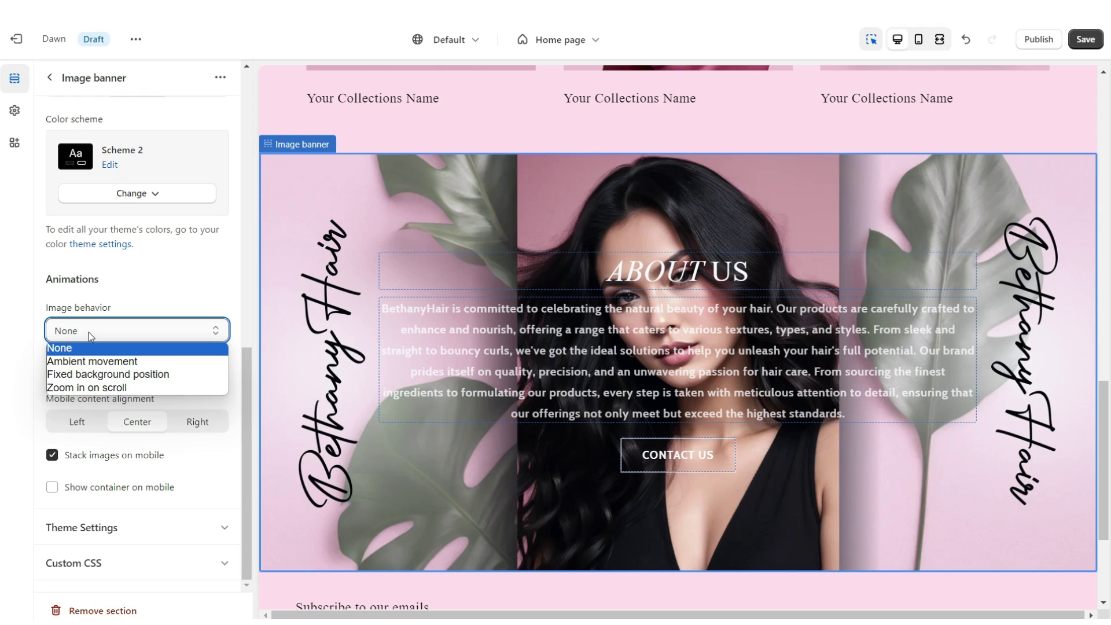
pyautogui.click(72, 374)
pyautogui.click(939, 38)
pyautogui.scroll(5, 1106, 203)
pyautogui.scroll(-5, 1106, 204)
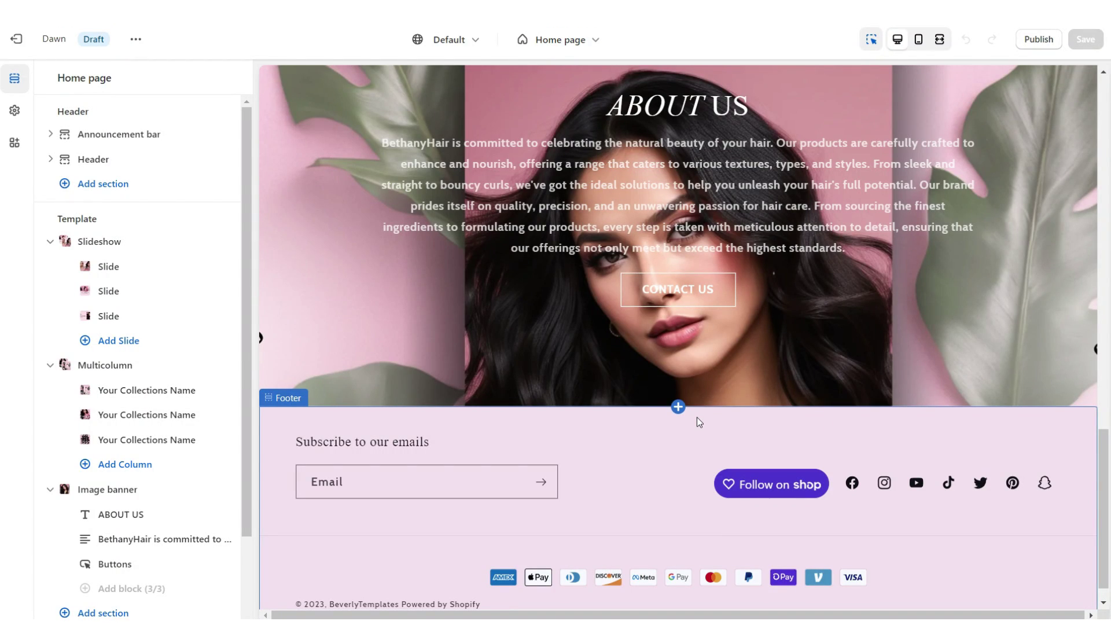
# Add a Multicolumn section between the About Us banner and the footer, with no button label, secondary background or heading
pyautogui.click(678, 407)
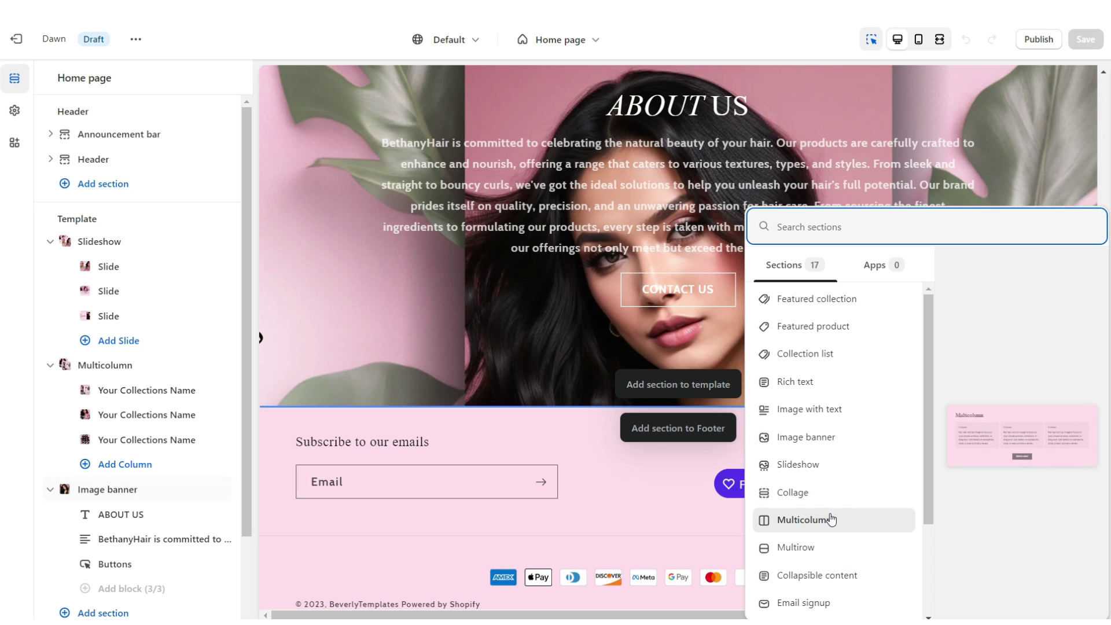
pyautogui.click(831, 519)
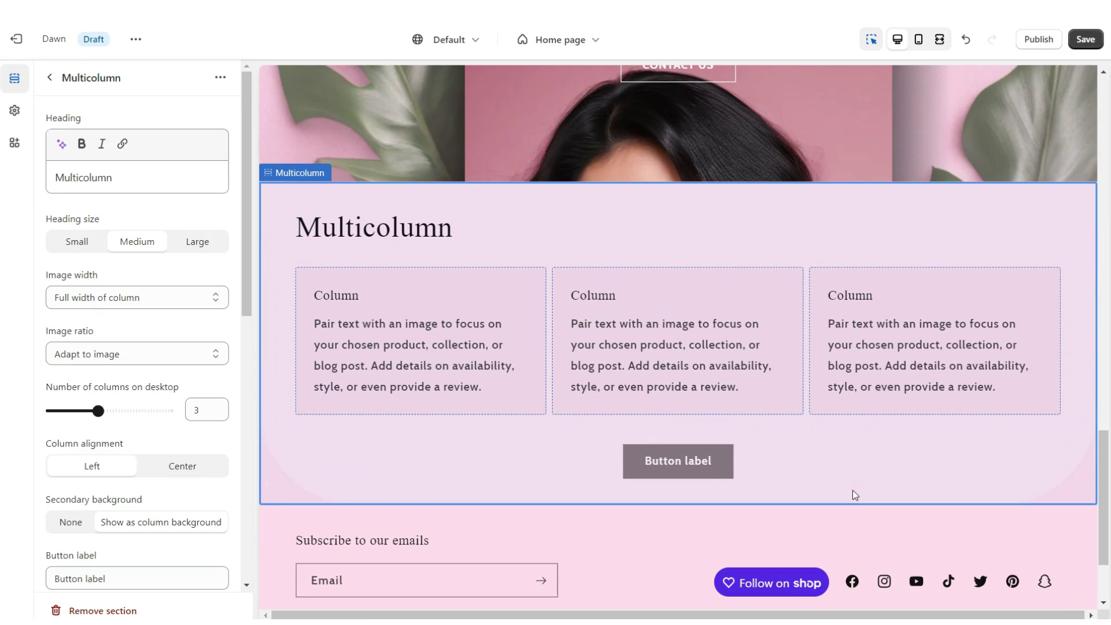
pyautogui.tripleClick(83, 505)
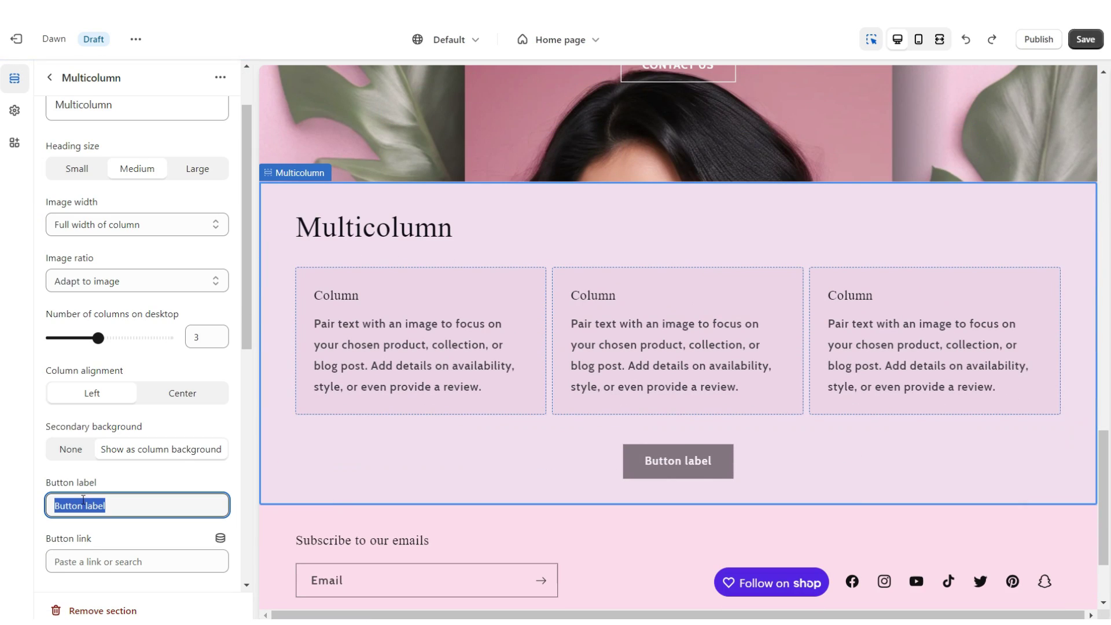
pyautogui.press('BackSpace')
pyautogui.scroll(1, 77, 509)
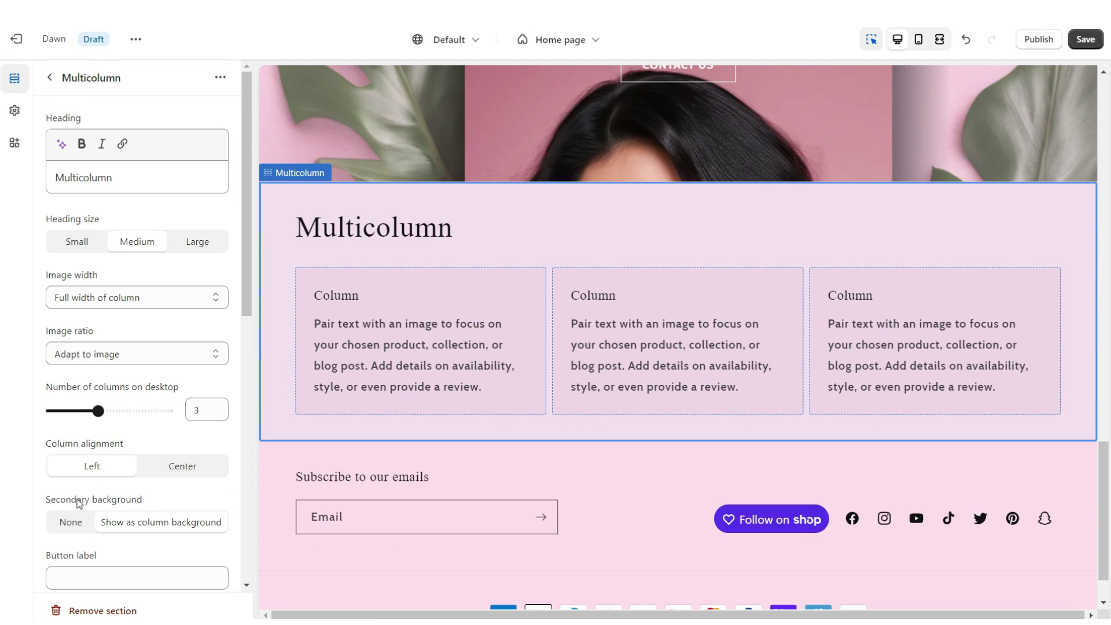
pyautogui.click(73, 522)
pyautogui.tripleClick(88, 179)
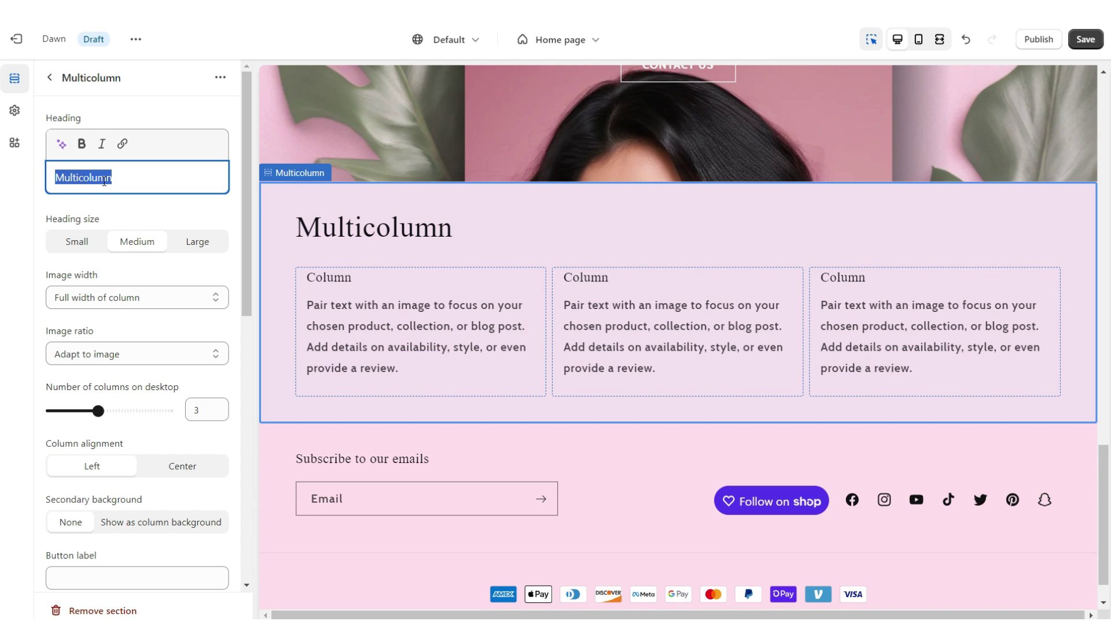
pyautogui.press('BackSpace')
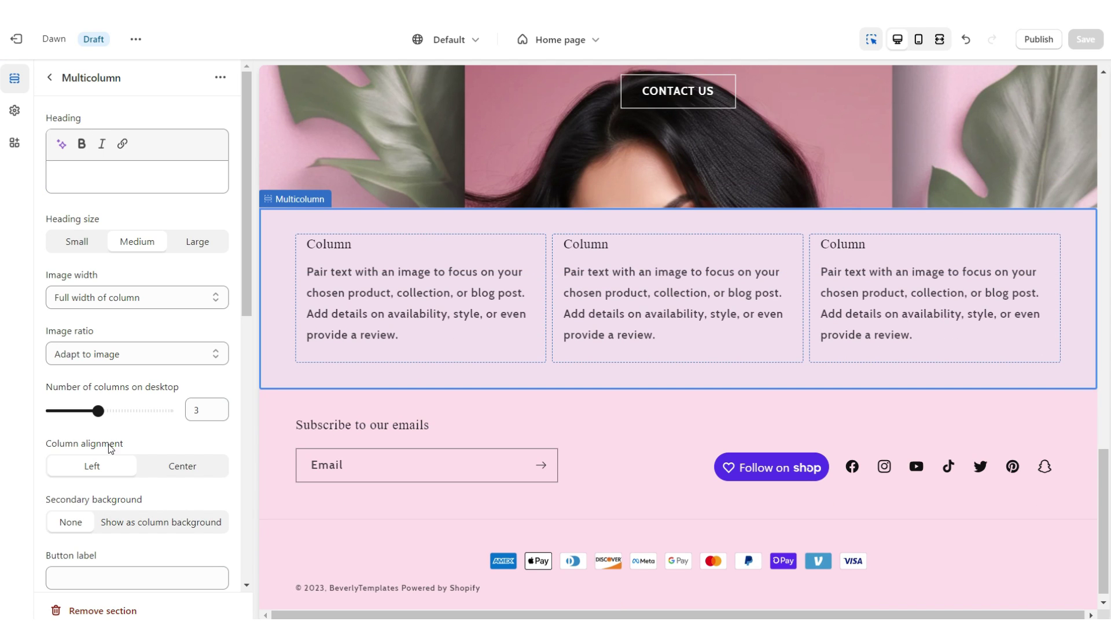
# Center the column alignment of the new Multicolumn section and change its color scheme
pyautogui.click(171, 466)
pyautogui.scroll(-6, 151, 405)
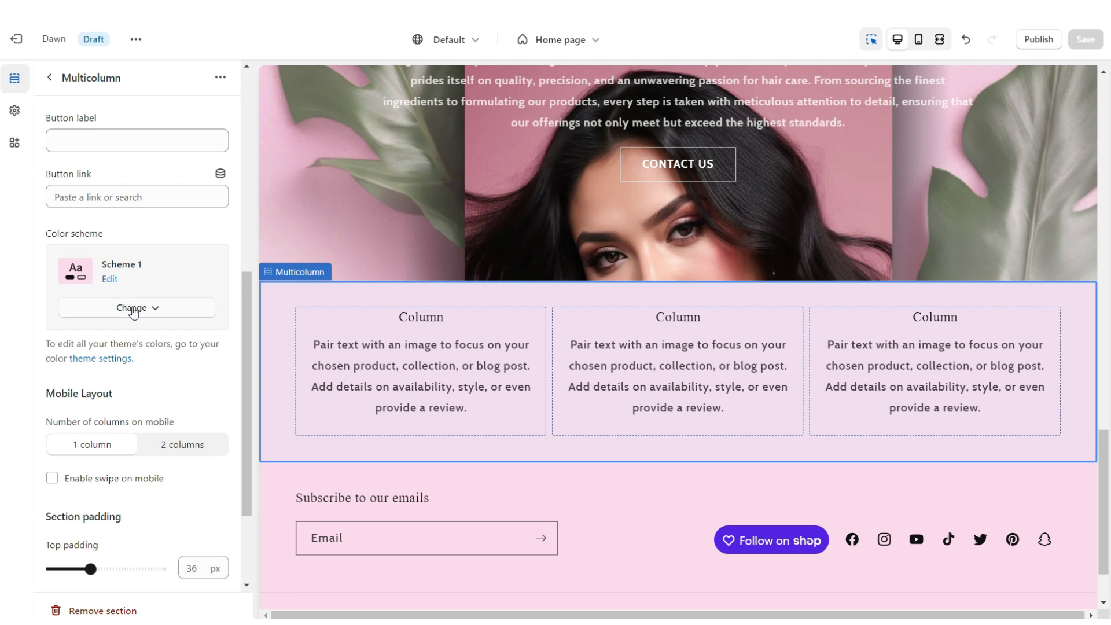
pyautogui.click(133, 309)
pyautogui.click(136, 383)
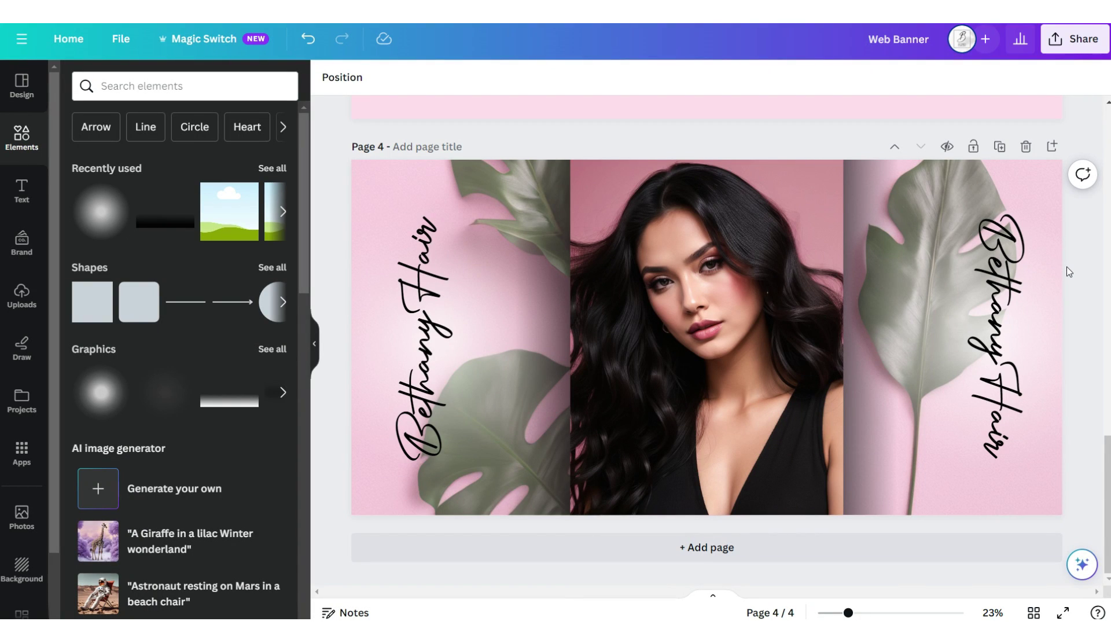
# In Canva's Web Banner design, add a fifth page with a black background, a full-height pink circle and an enlarged black pump-bottle graphic
pyautogui.scroll(3, 941, 269)
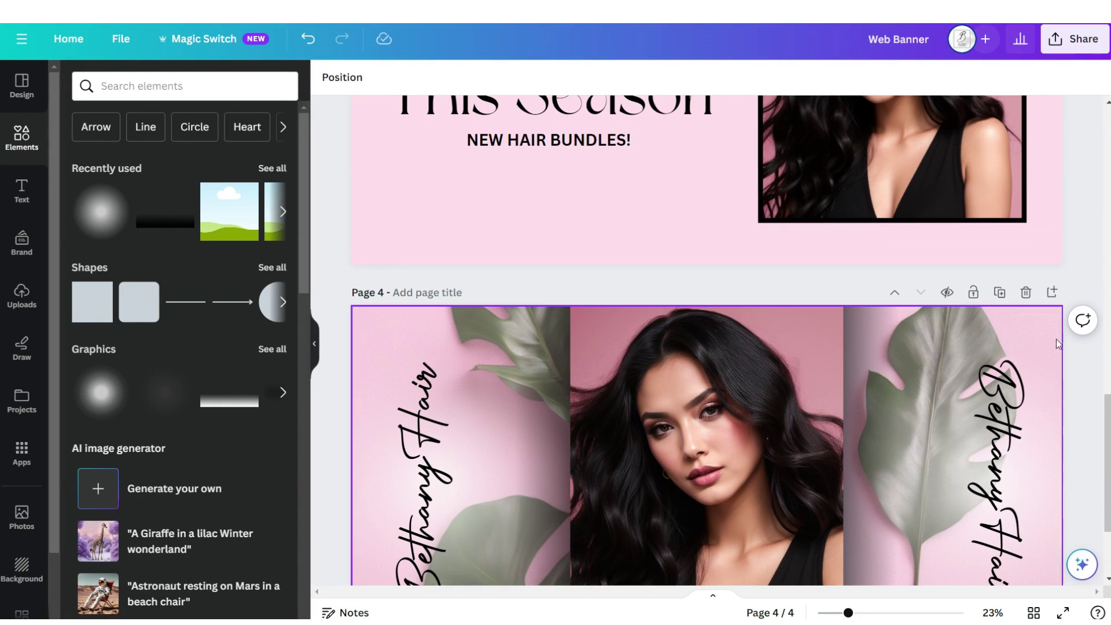
pyautogui.scroll(-3, 1042, 373)
pyautogui.click(1052, 145)
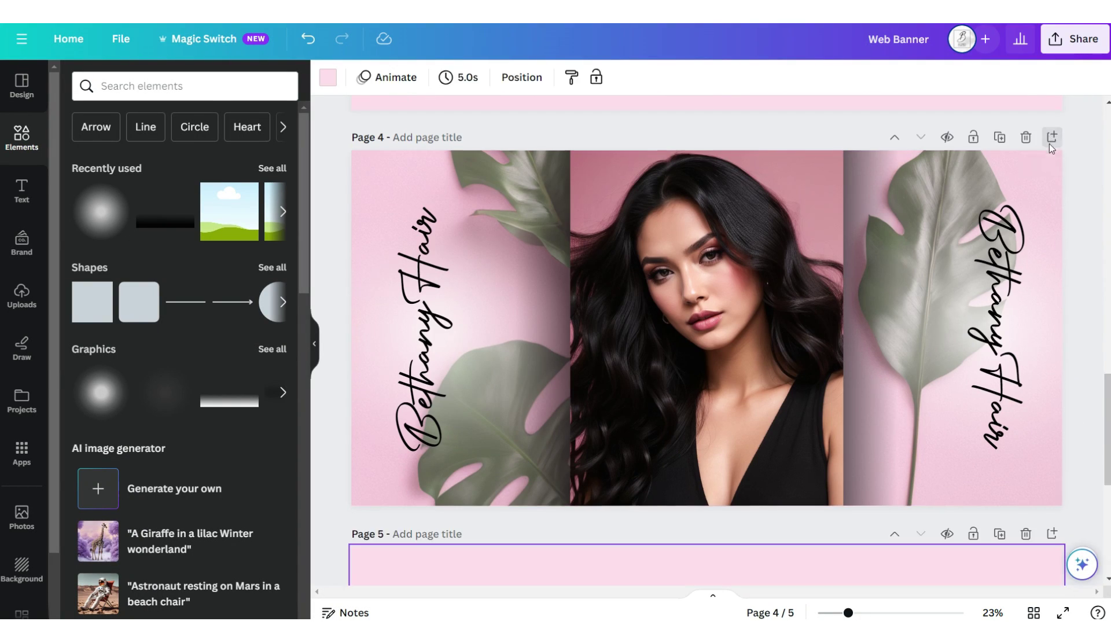
pyautogui.click(328, 76)
pyautogui.click(117, 164)
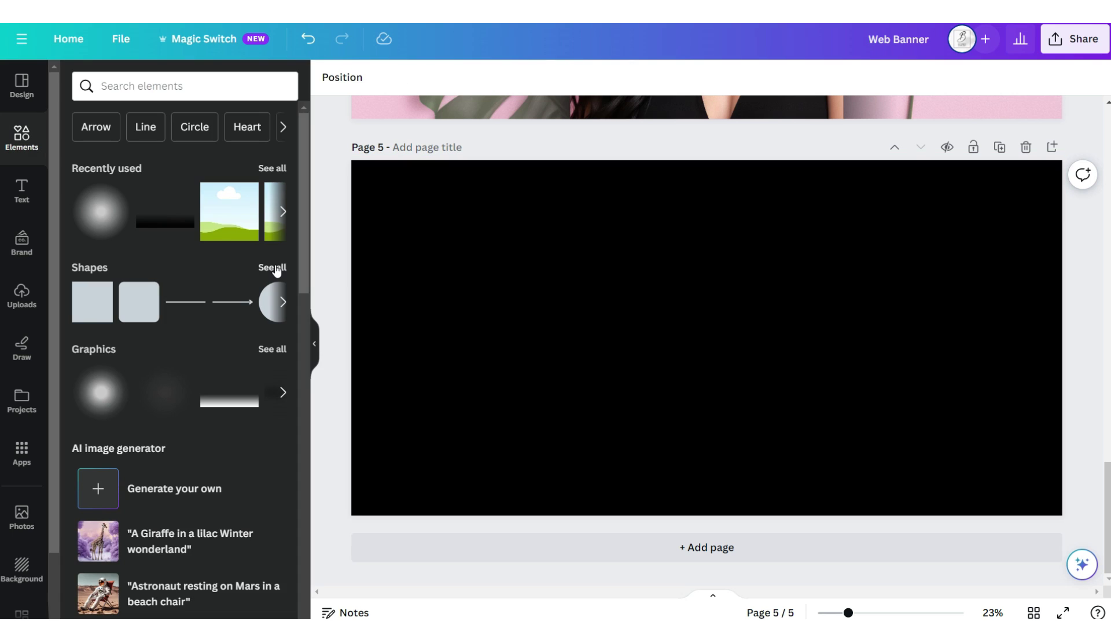
pyautogui.click(272, 268)
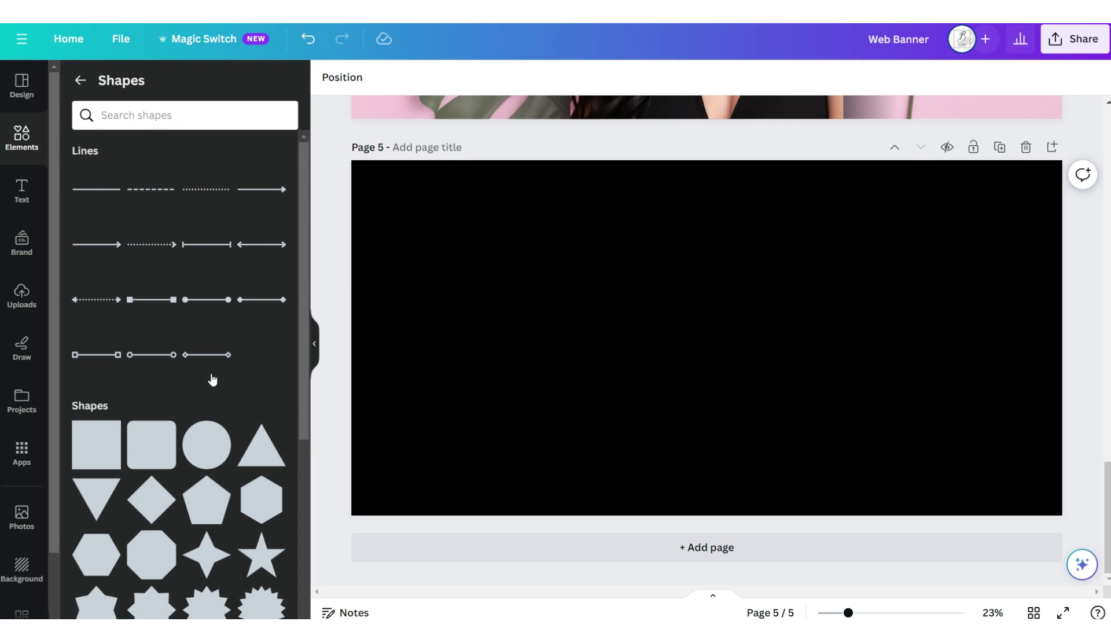
pyautogui.click(207, 446)
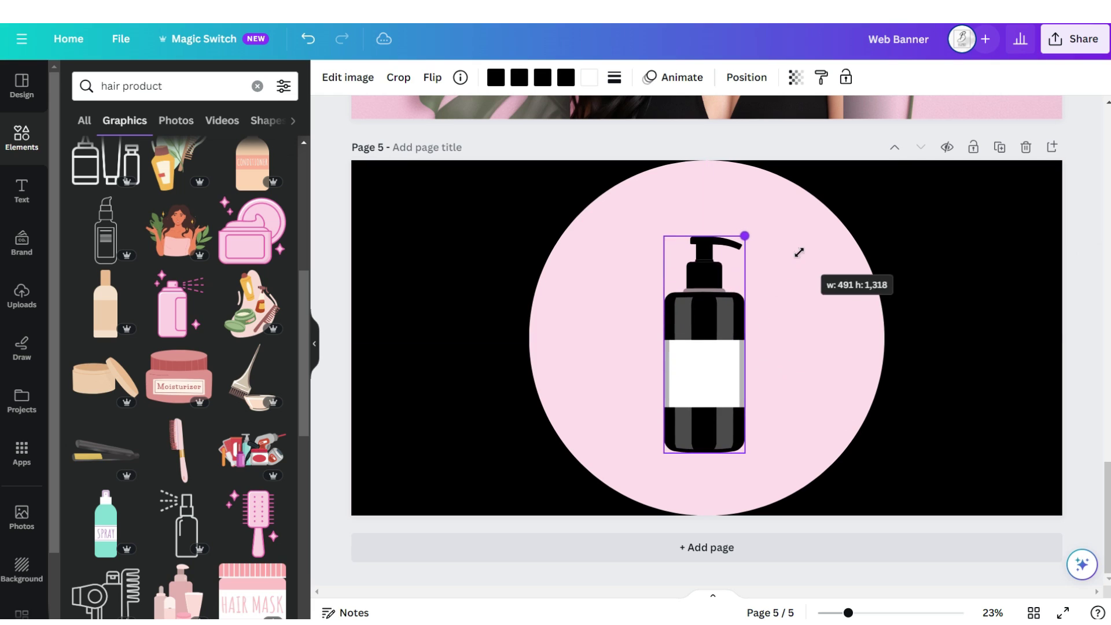
pyautogui.moveTo(799, 250); pyautogui.dragTo(806, 246)
# Duplicate page 5 and replace the bottle on the copy with an enlarged black long-haired woman silhouette inside the circle
pyautogui.click(997, 170)
pyautogui.click(999, 147)
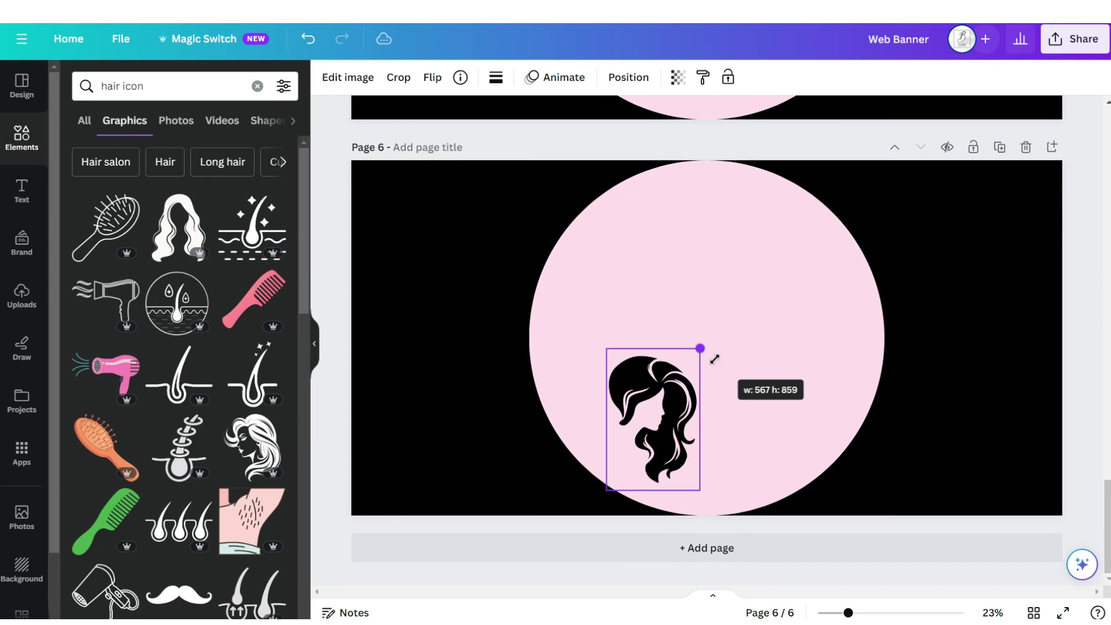
pyautogui.moveTo(716, 360); pyautogui.dragTo(808, 248)
# Duplicate page 6 and replace the silhouette on the copy with an enlarged black delivery truck graphic from a "fast shipping" search
pyautogui.click(992, 166)
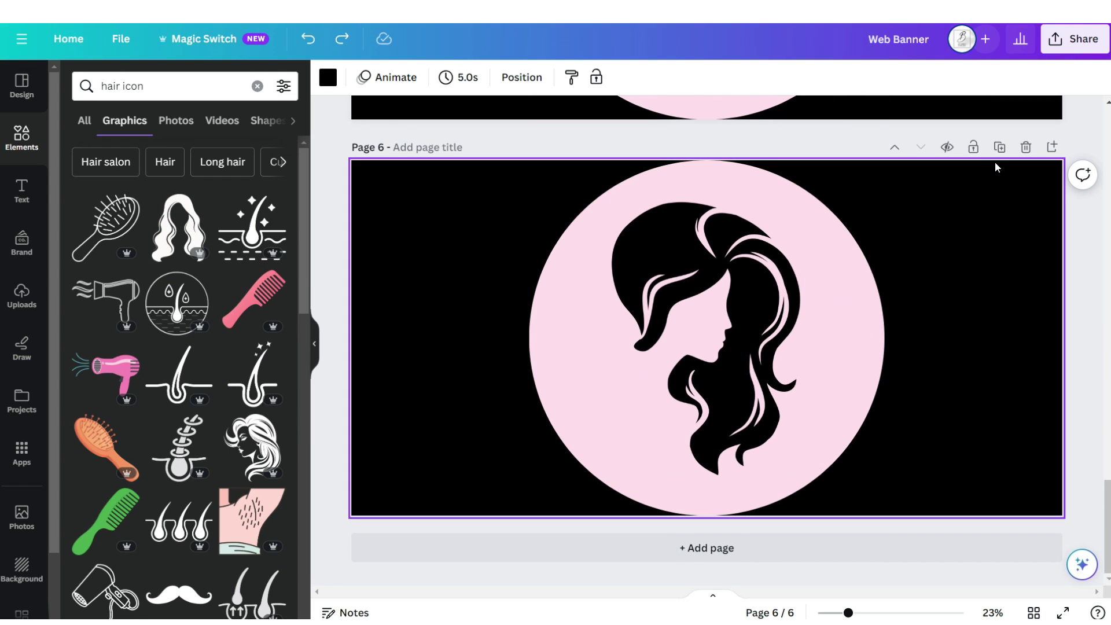
pyautogui.click(999, 147)
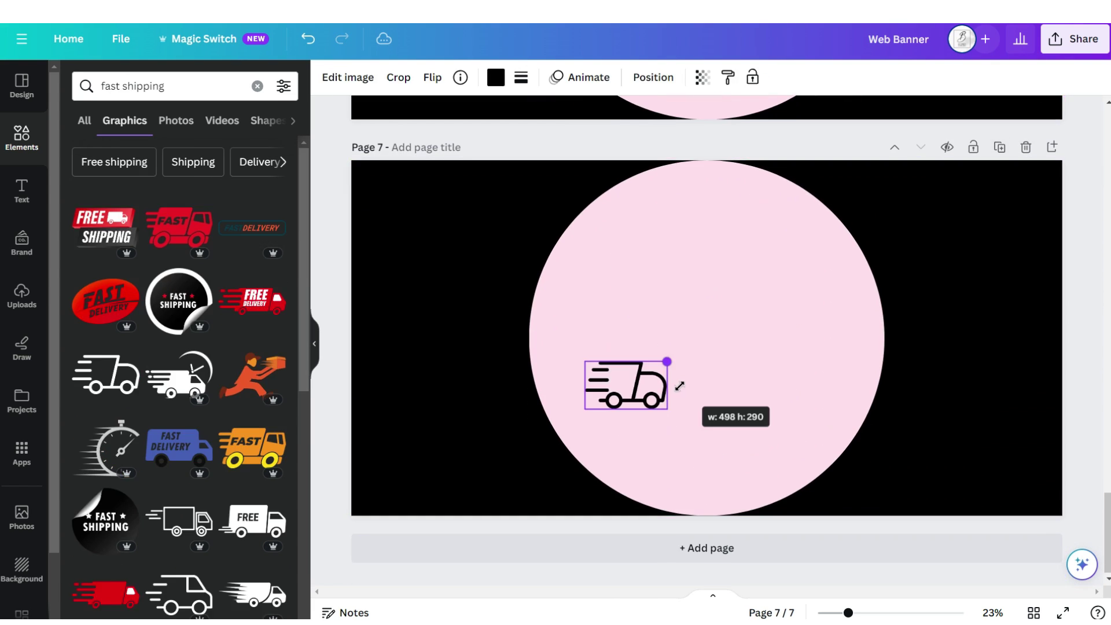
pyautogui.moveTo(667, 365); pyautogui.dragTo(828, 267)
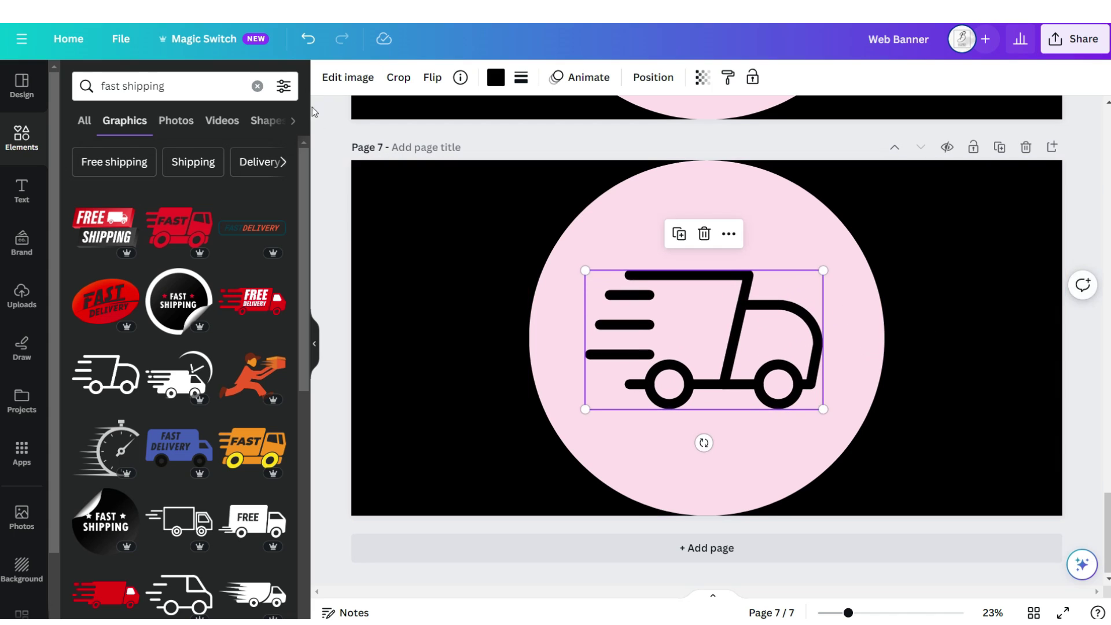
# Download page 5 with the pump-bottle graphic as a PNG at size 1, saving the download settings
pyautogui.click(347, 225)
pyautogui.scroll(10, 347, 226)
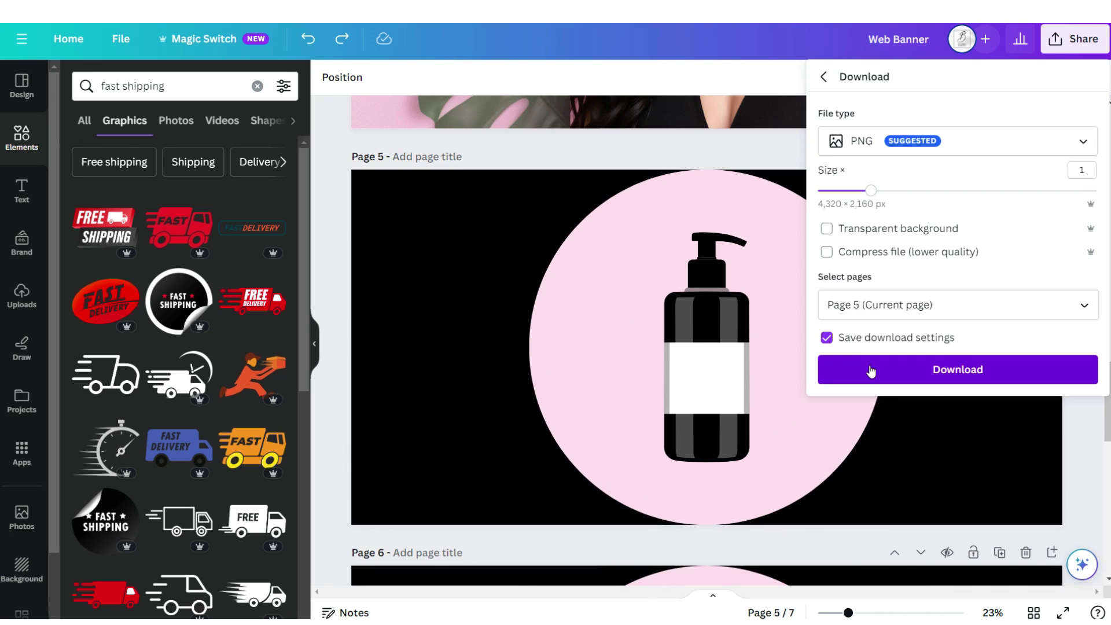
pyautogui.click(870, 370)
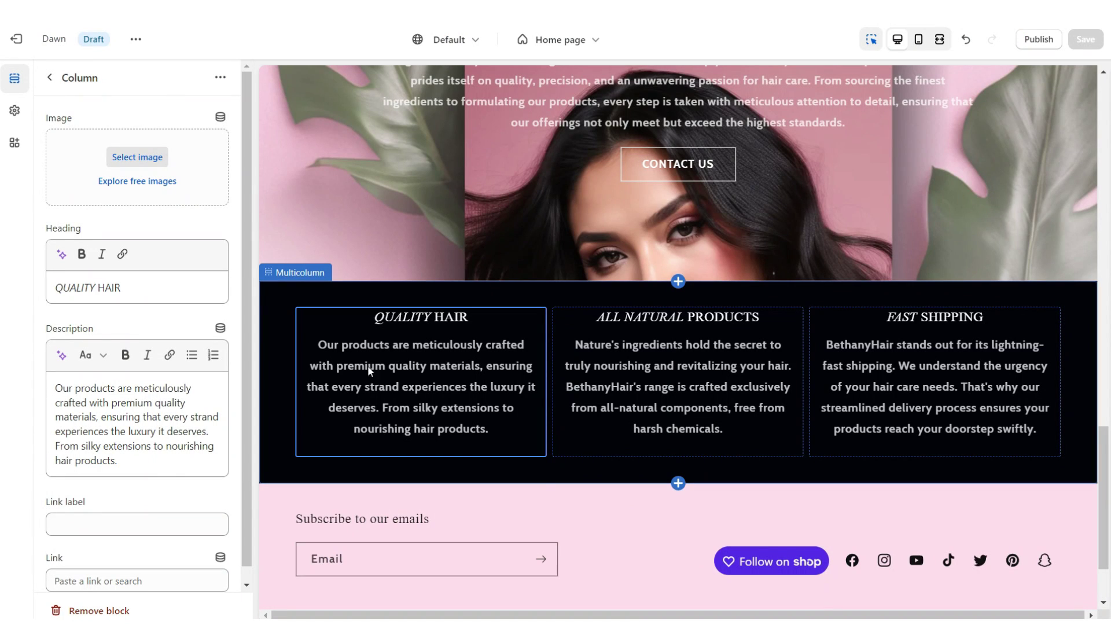
# In the Shopify theme editor, assign the silhouette, bottle and truck icons to the Quality Hair, All Natural Products and Fast Shipping columns
pyautogui.click(145, 157)
pyautogui.click(427, 281)
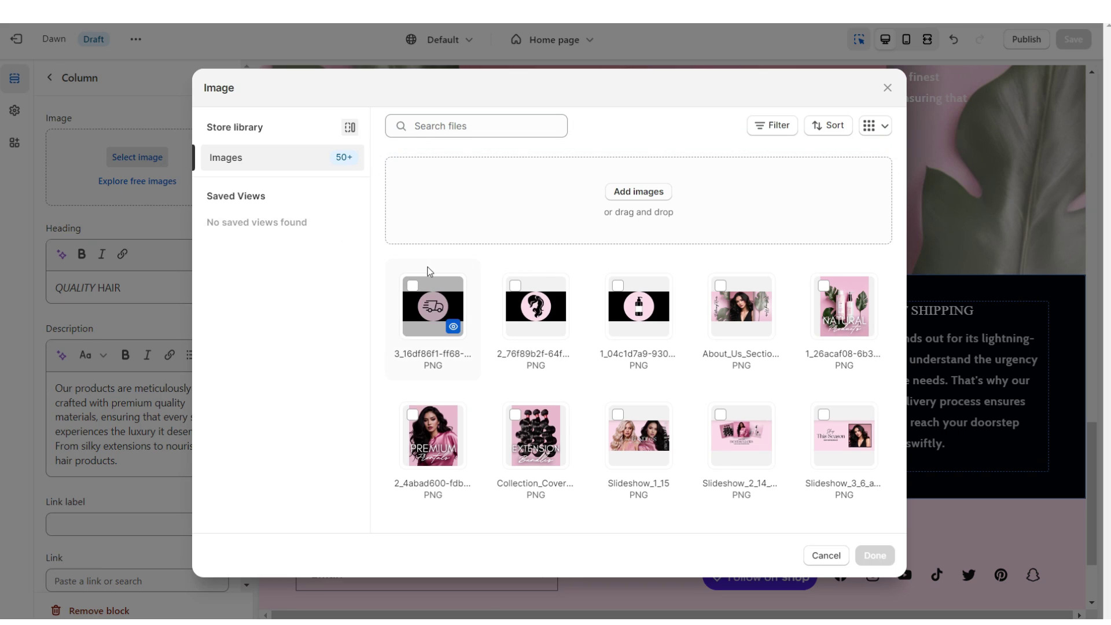
pyautogui.click(873, 555)
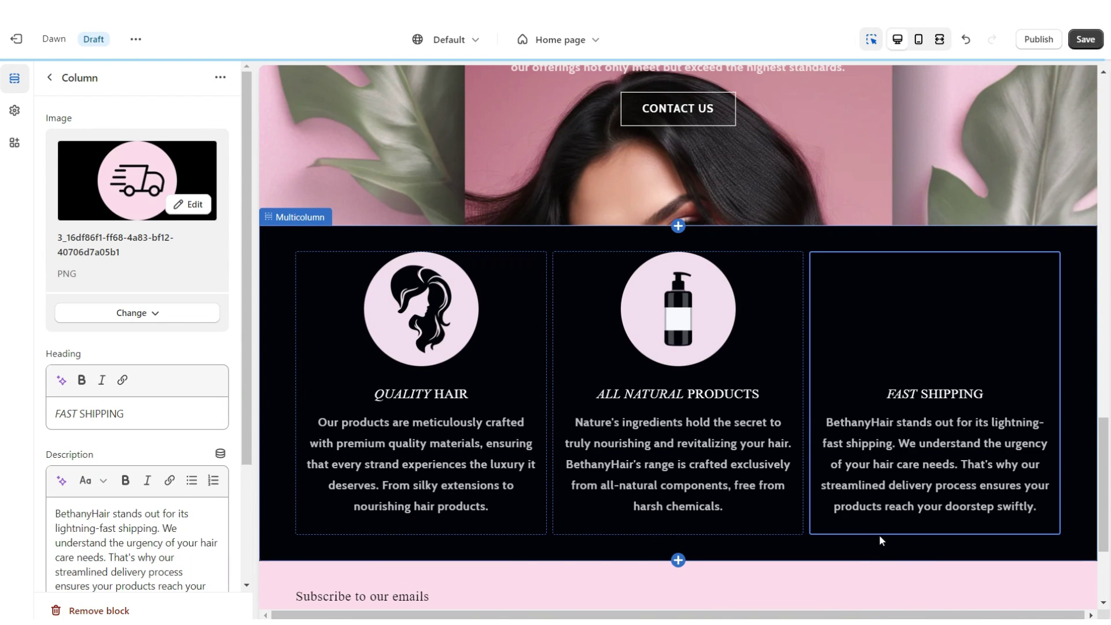
# Set the image width of the icon Multicolumn section to half width of column
pyautogui.click(879, 535)
pyautogui.click(89, 296)
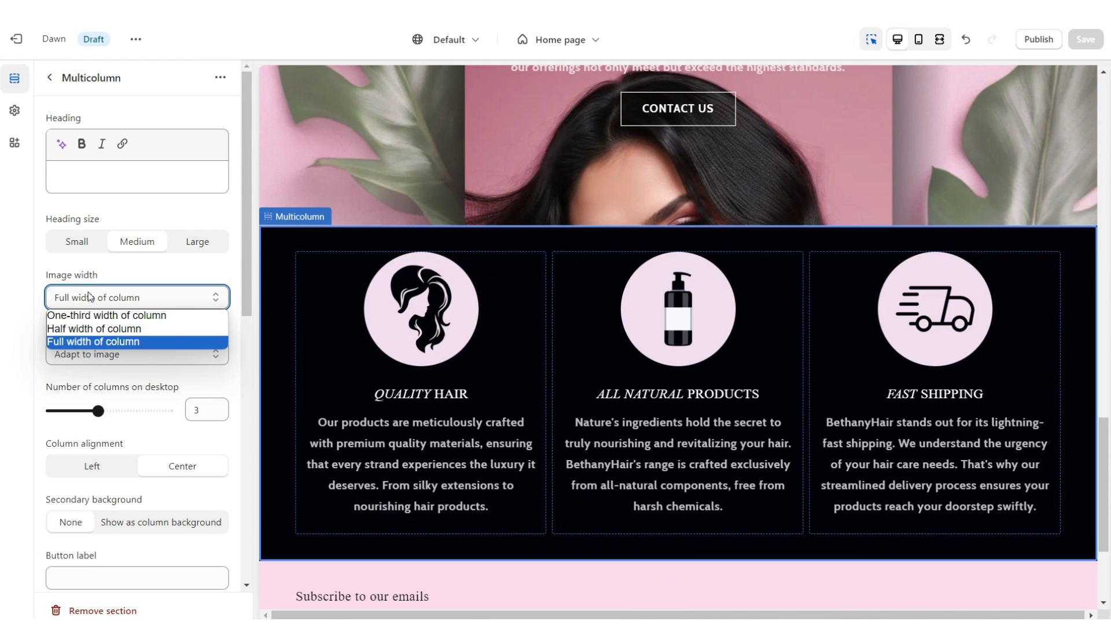
pyautogui.click(87, 327)
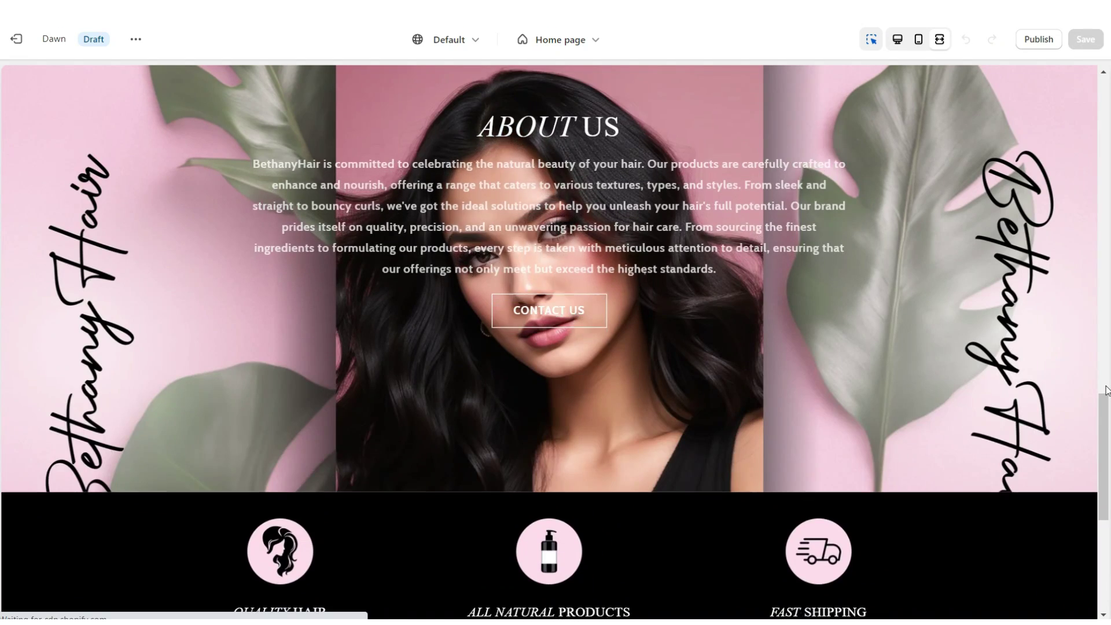
# Add a Featured collection section between the icon columns and the footer and set its heading to "SHOP BESTSELLERS ✧" with SHOP in italics
pyautogui.scroll(-4, 1106, 391)
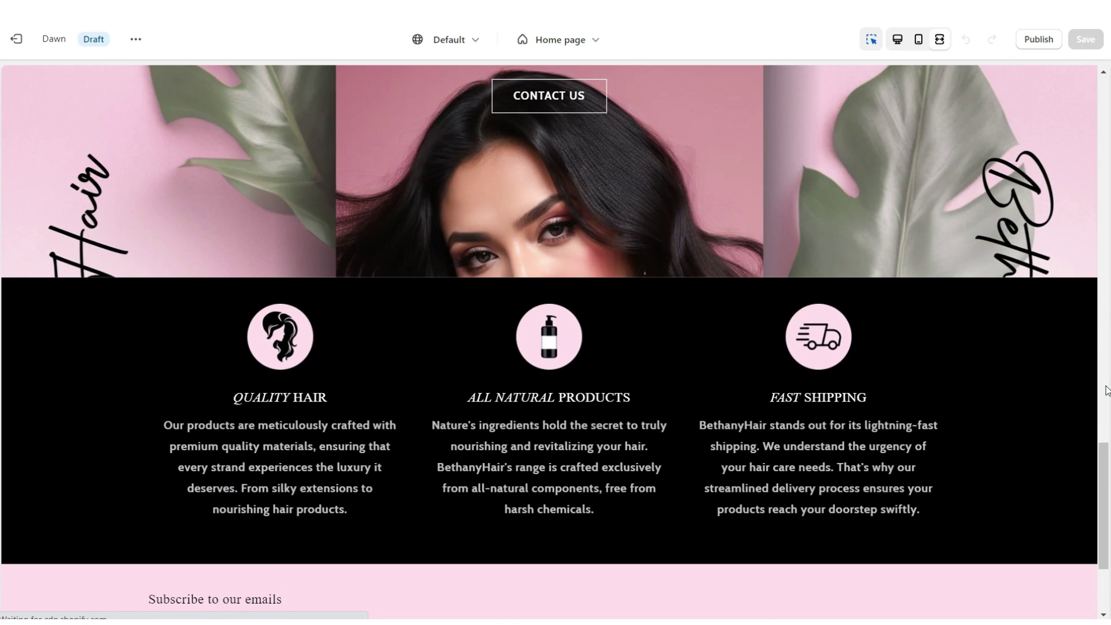
pyautogui.scroll(2, 1106, 390)
pyautogui.scroll(-2, 1106, 390)
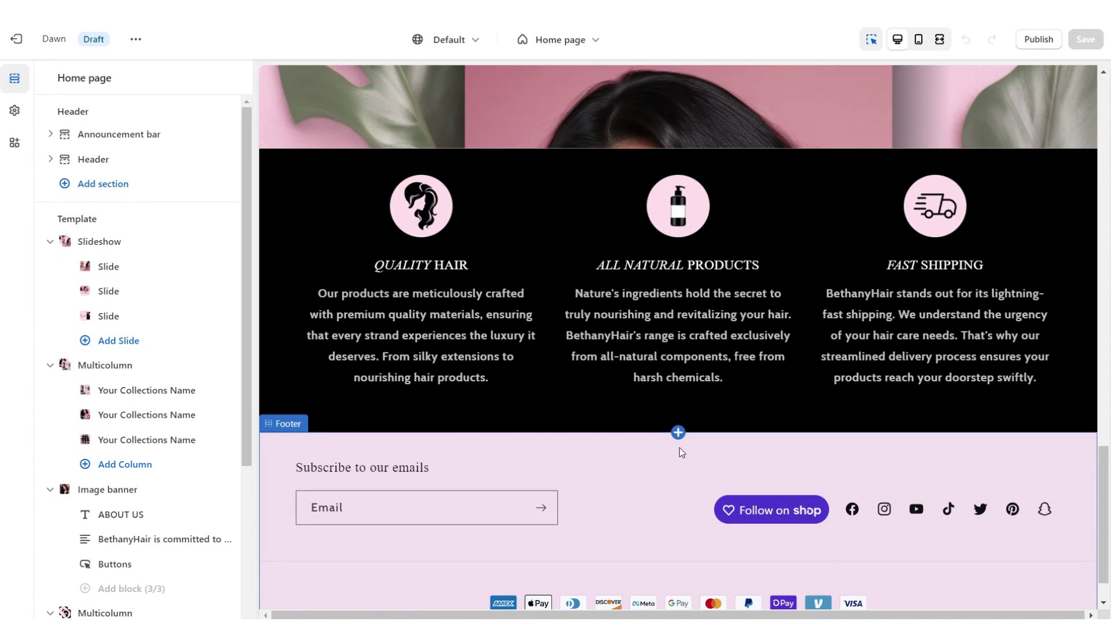
pyautogui.click(678, 432)
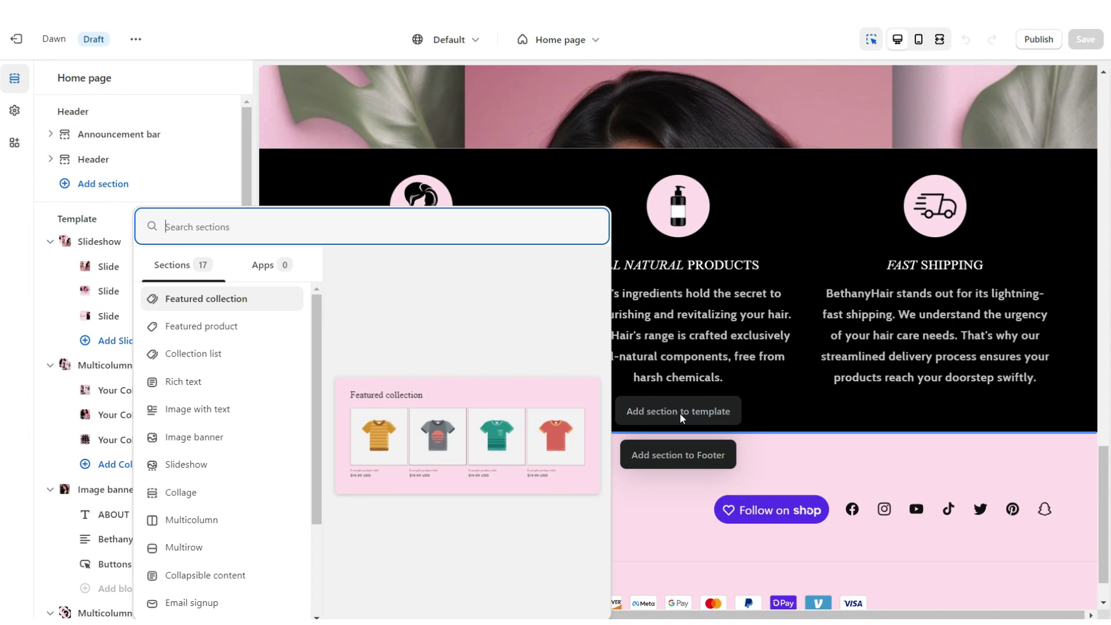
pyautogui.click(246, 301)
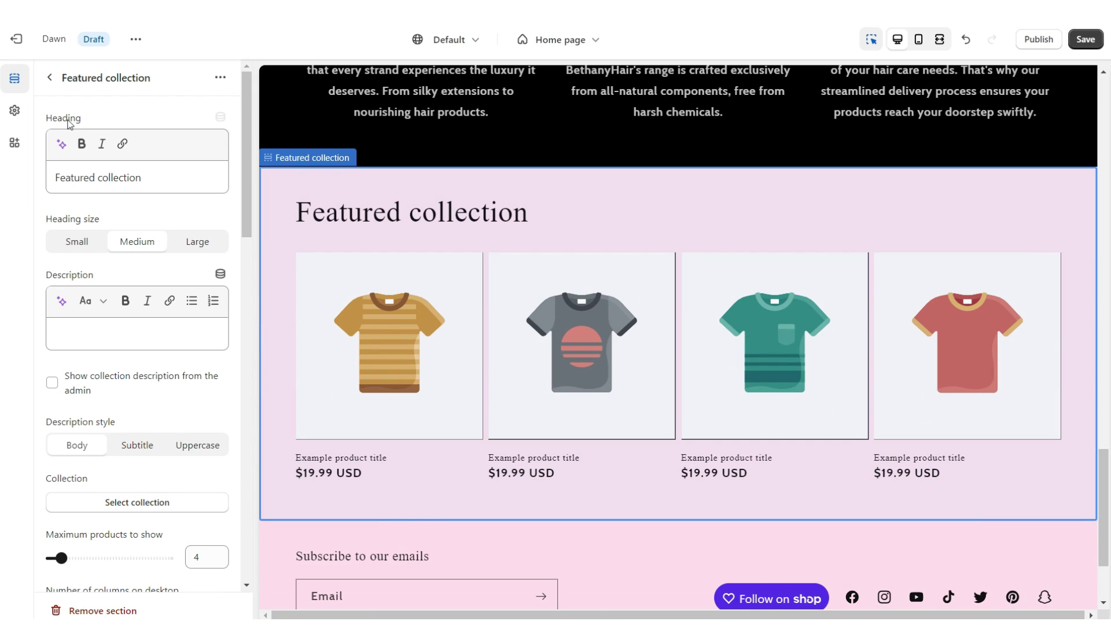
pyautogui.tripleClick(87, 179)
pyautogui.rightClick(87, 180)
pyautogui.click(185, 248)
pyautogui.scroll(-3, 174, 355)
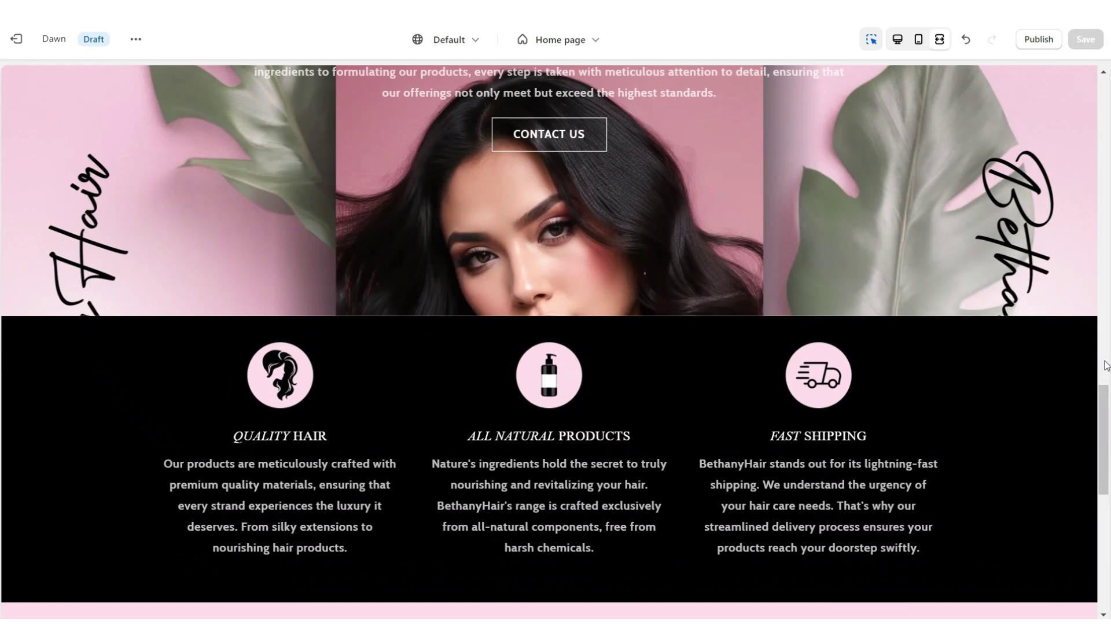
# Add a Multicolumn section between the bestsellers and the footer and clear its button label
pyautogui.scroll(-6, 1105, 365)
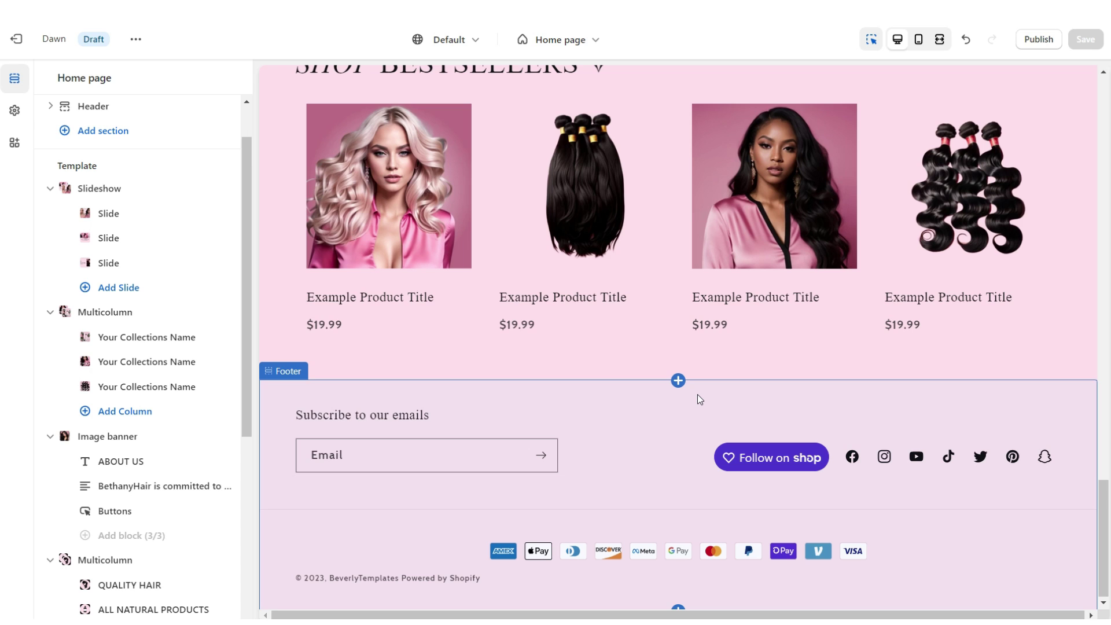
pyautogui.click(678, 380)
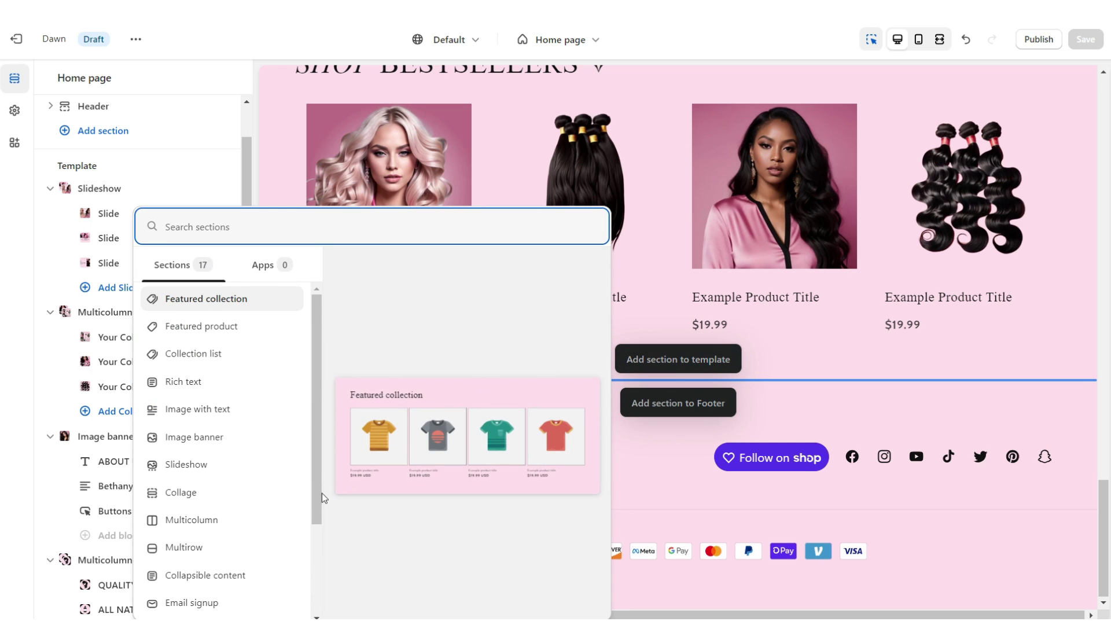
pyautogui.click(272, 521)
pyautogui.scroll(-3, 137, 347)
pyautogui.tripleClick(74, 432)
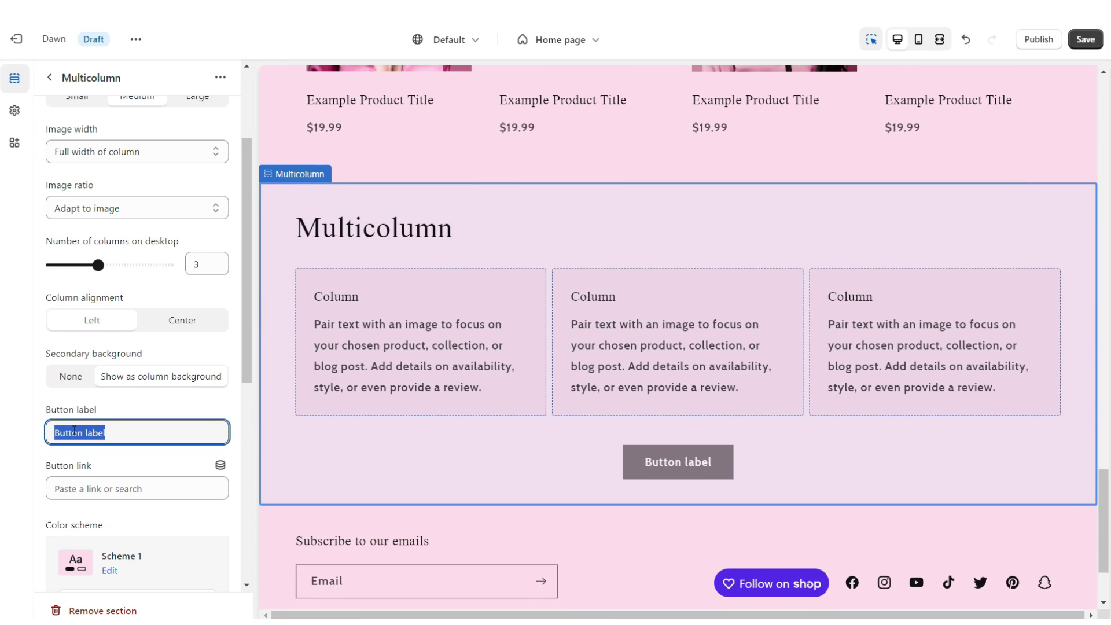
pyautogui.press('BackSpace')
# Replace the new Multicolumn section's heading with "CUSTOMER FEEDBACK", with FEEDBACK in italics
pyautogui.scroll(3, 137, 347)
pyautogui.doubleClick(83, 177)
pyautogui.rightClick(70, 180)
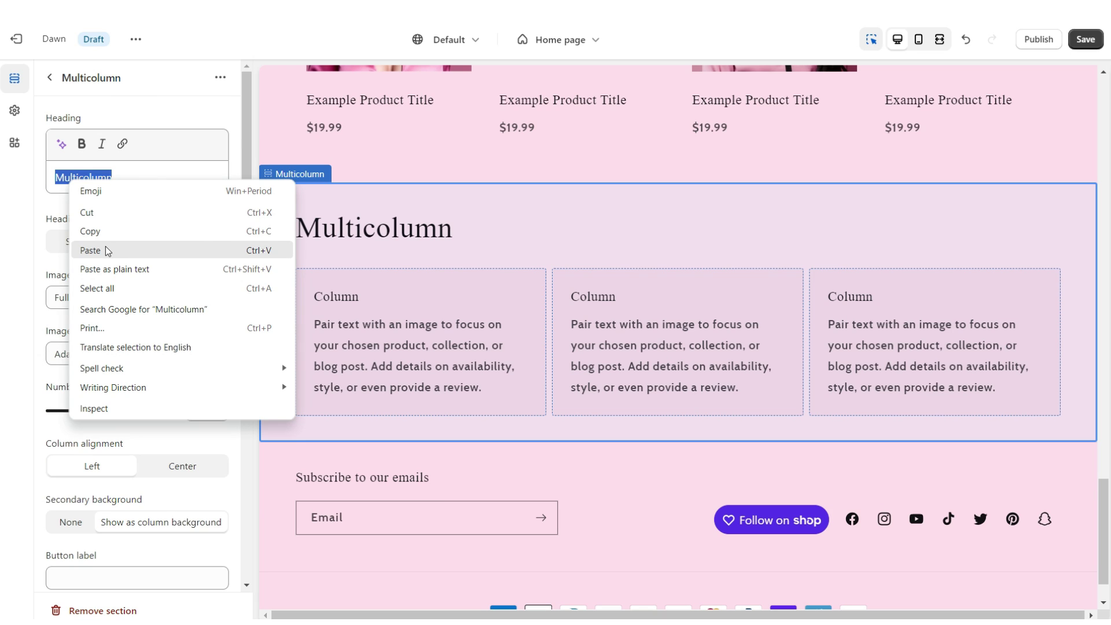
pyautogui.click(106, 249)
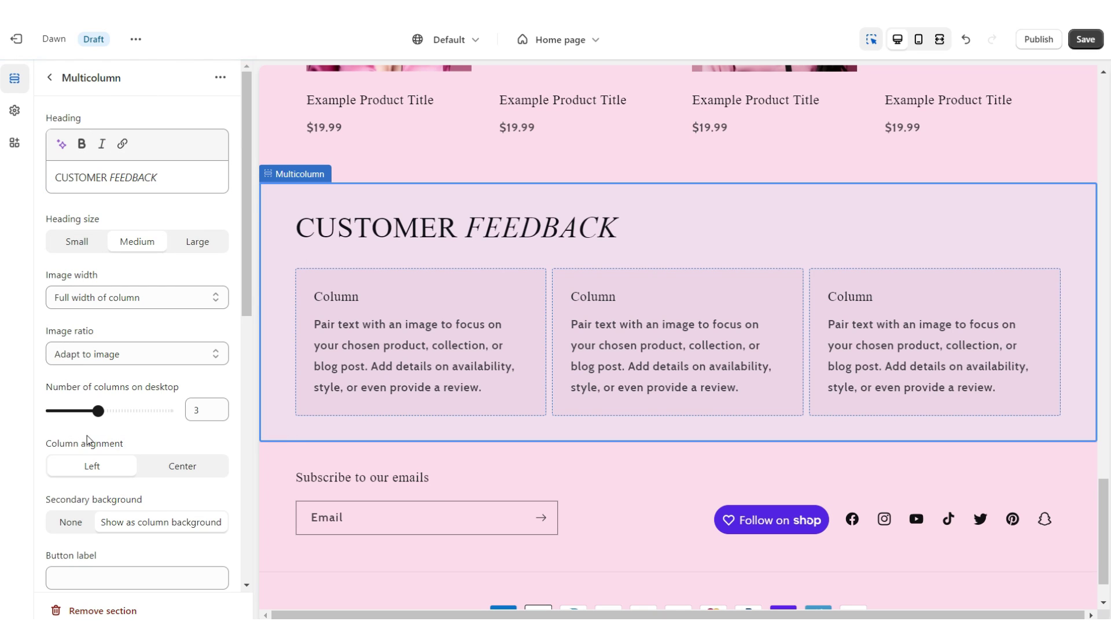
# Center the Customer Feedback columns, set the number of desktop columns to 4 and add a fourth column block
pyautogui.click(183, 469)
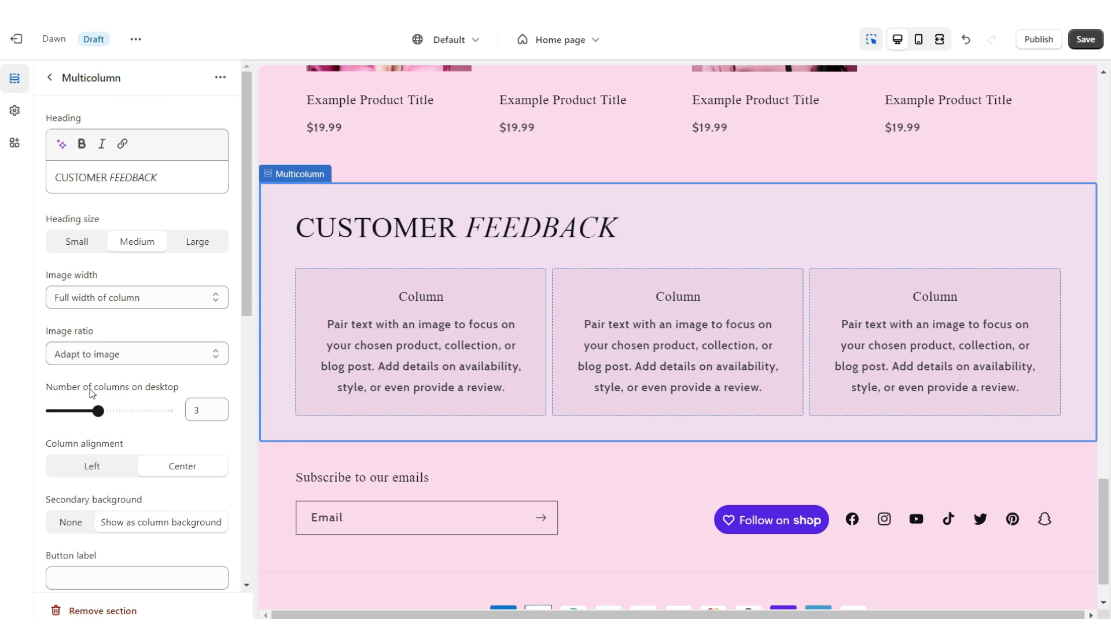
pyautogui.moveTo(98, 411); pyautogui.dragTo(122, 410)
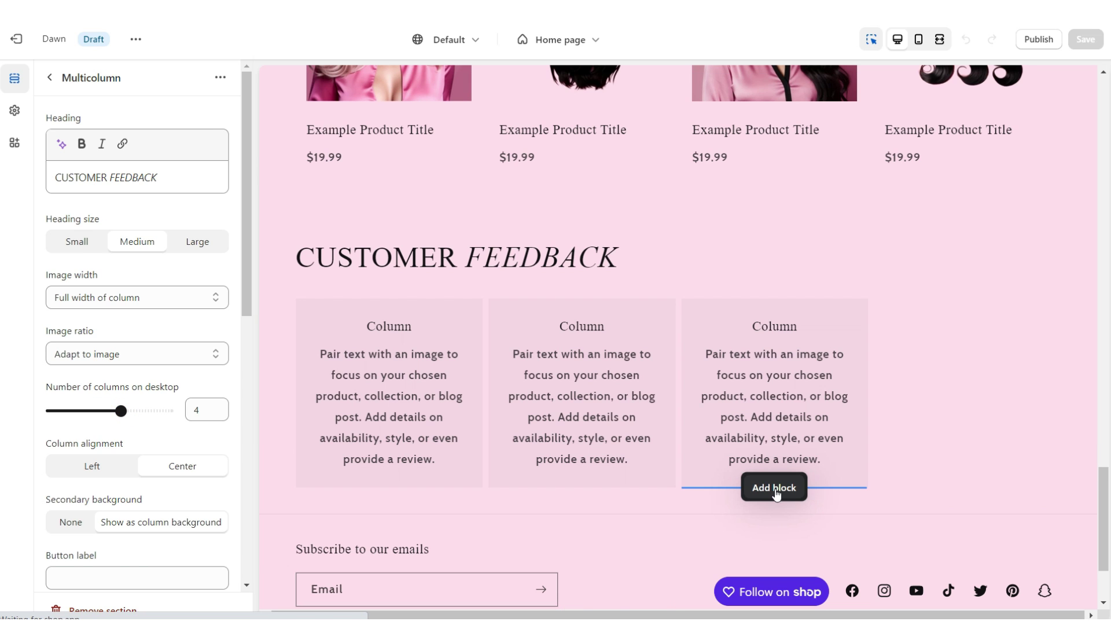
pyautogui.click(775, 488)
# Replace the heading of the first Customer Feedback column with "★★★★★"
pyautogui.click(346, 376)
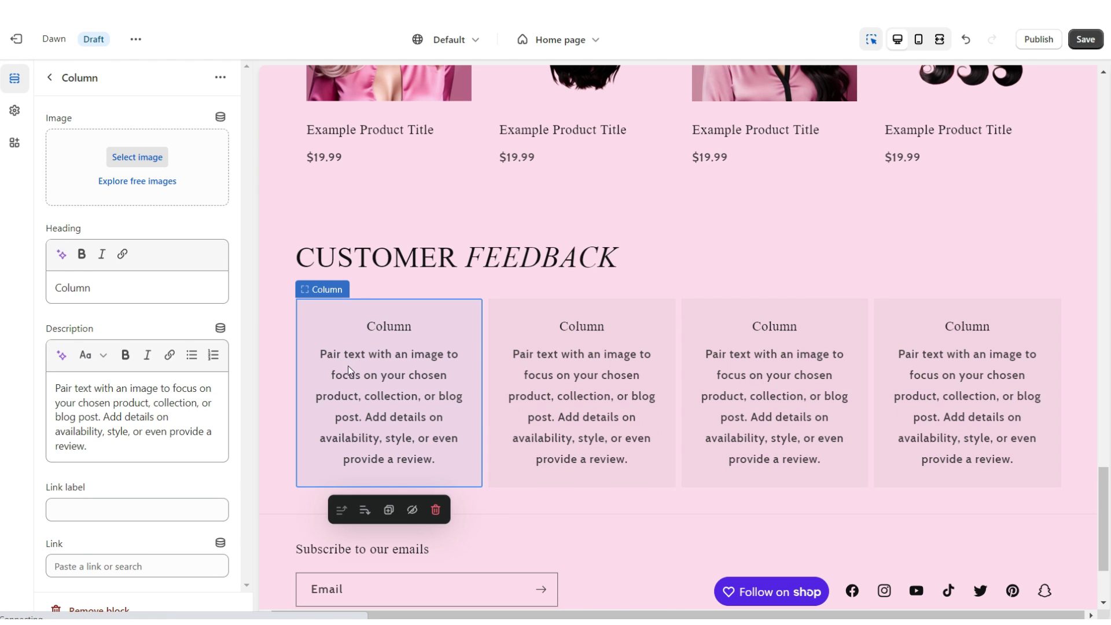
pyautogui.doubleClick(72, 288)
pyautogui.rightClick(86, 289)
pyautogui.click(111, 354)
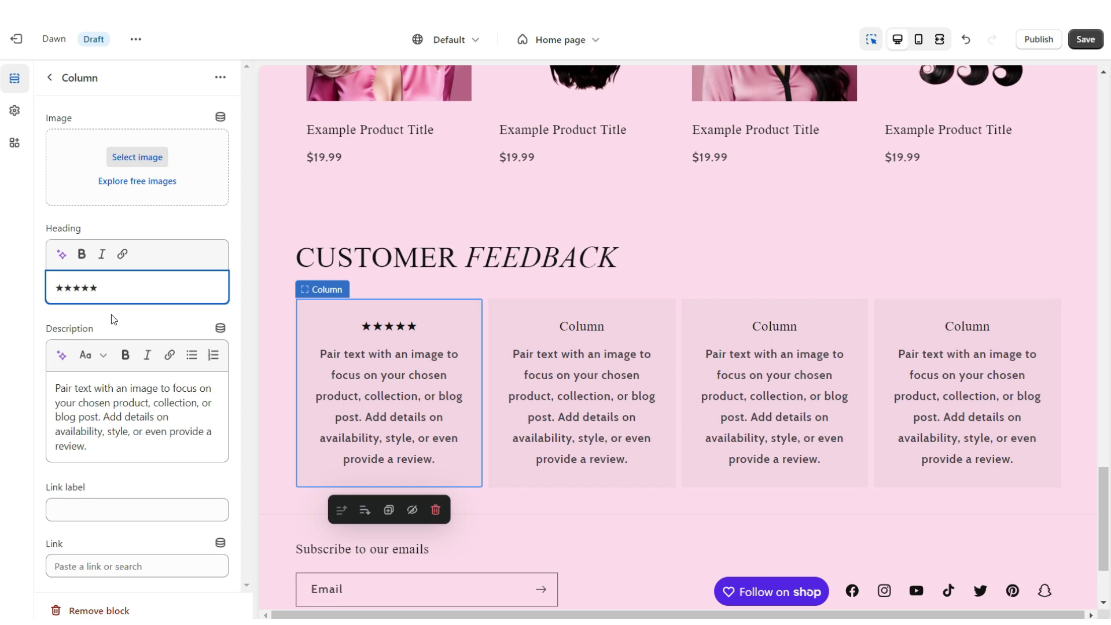
pyautogui.click(112, 314)
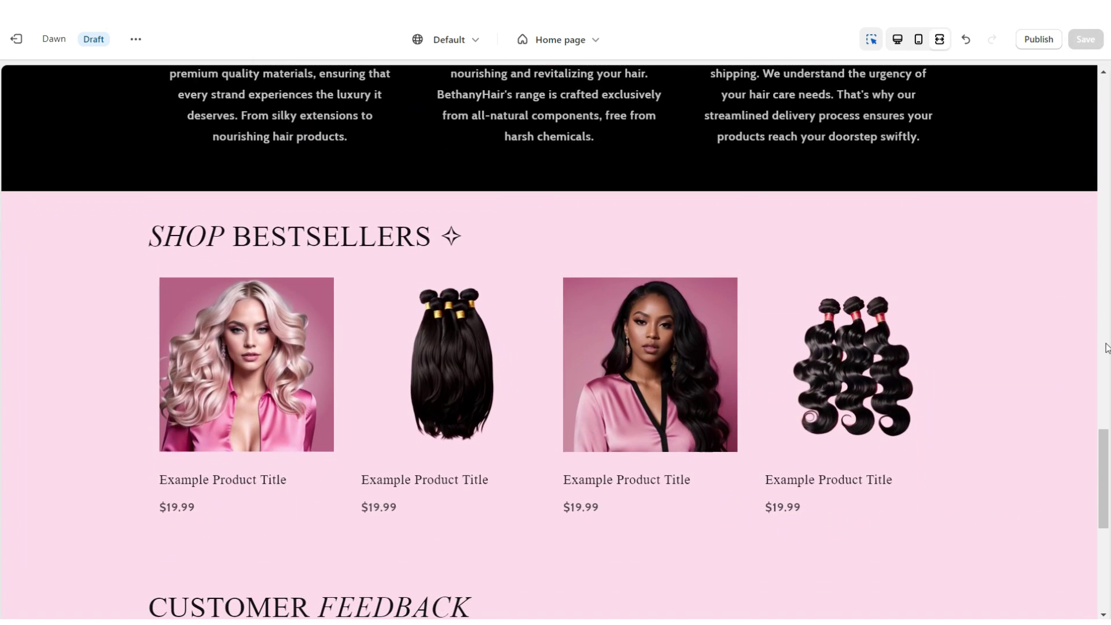
# Add an Image banner section between Customer Feedback and the footer, with a single outlined button labelled "SHOP THIS SALE"
pyautogui.scroll(-6, 1106, 347)
pyautogui.scroll(5, 1106, 347)
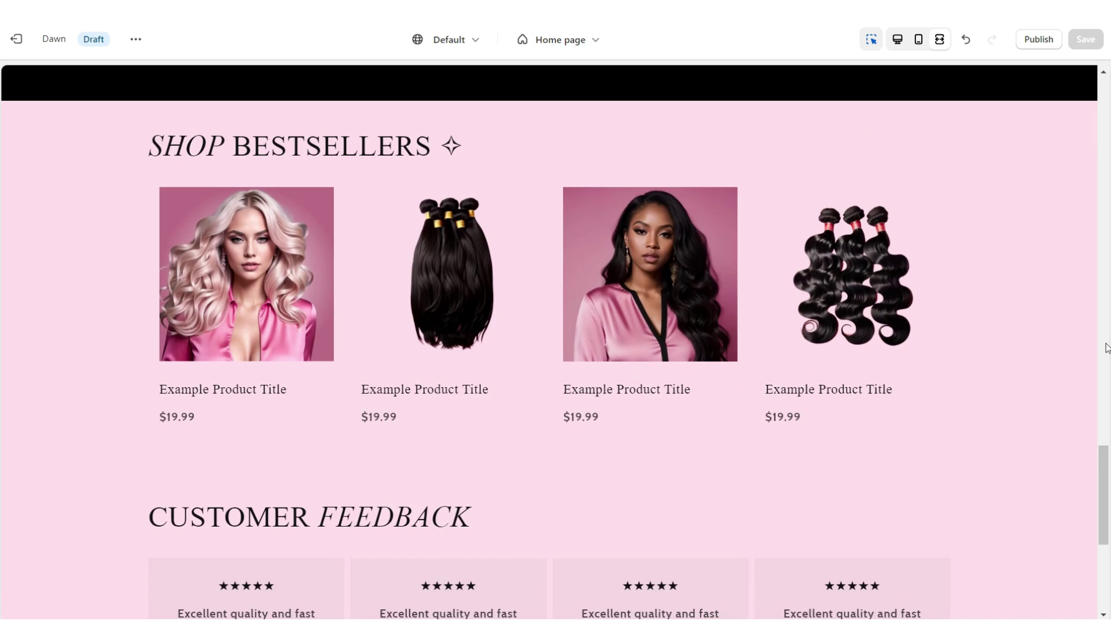
pyautogui.scroll(-2, 1106, 347)
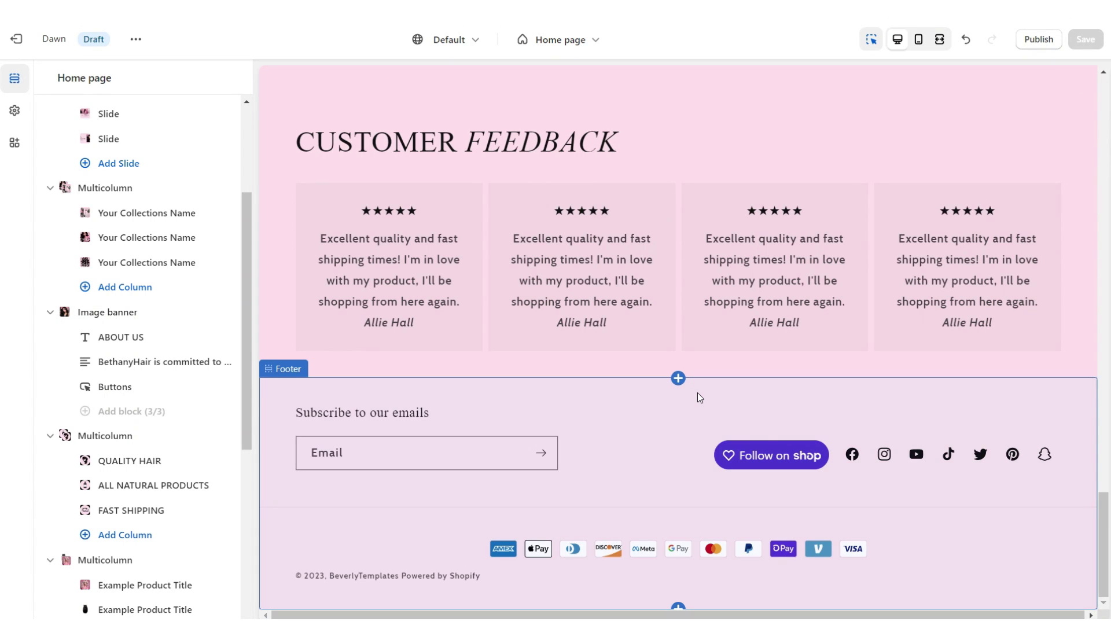
pyautogui.click(678, 378)
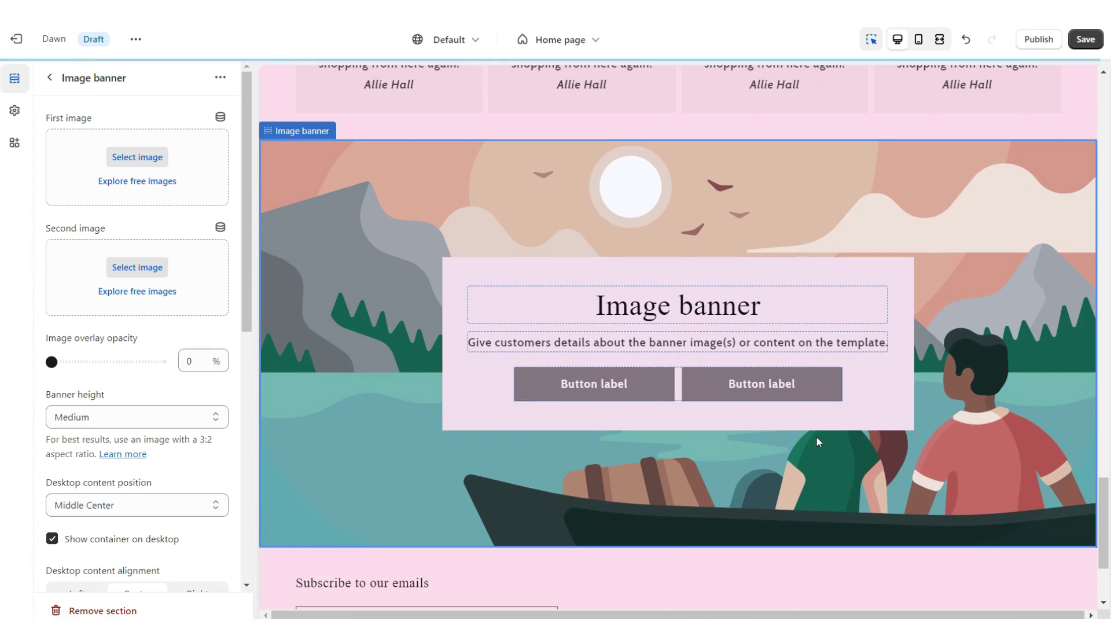
pyautogui.click(94, 305)
pyautogui.click(46, 250)
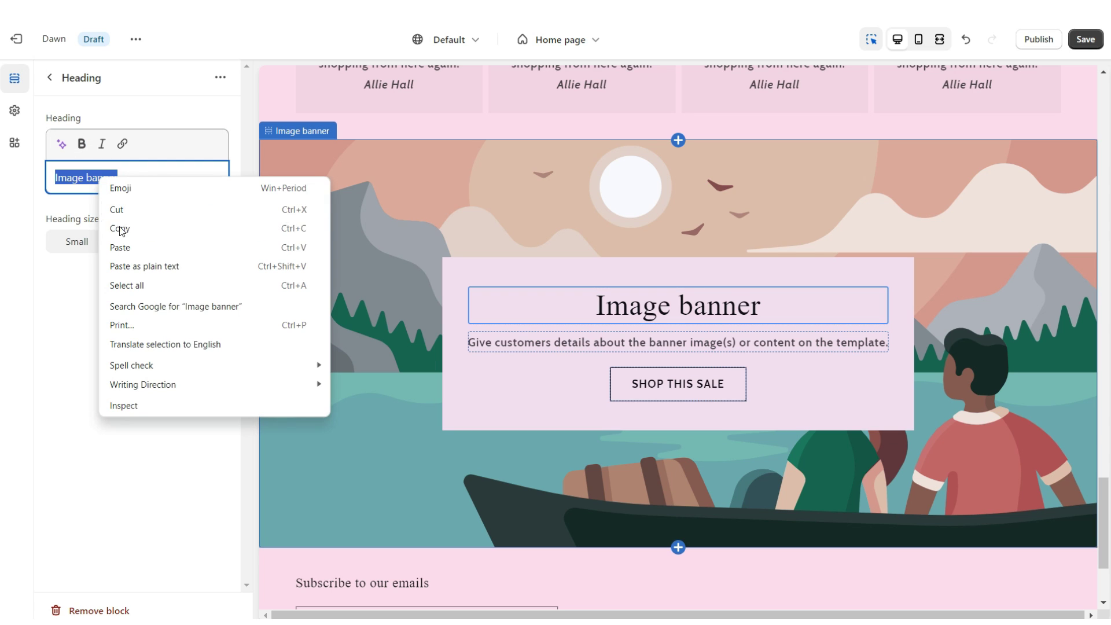
# Set the new image banner's heading to "UP TO 50% OFF" and replace its placeholder description with the copied text
pyautogui.click(130, 246)
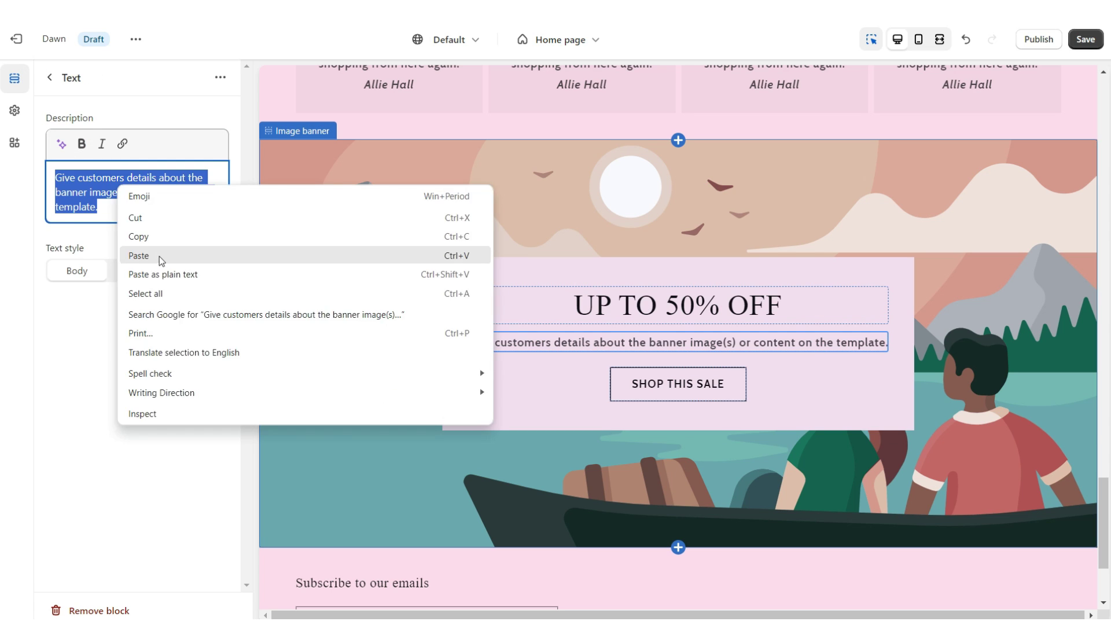
pyautogui.click(158, 255)
pyautogui.click(407, 261)
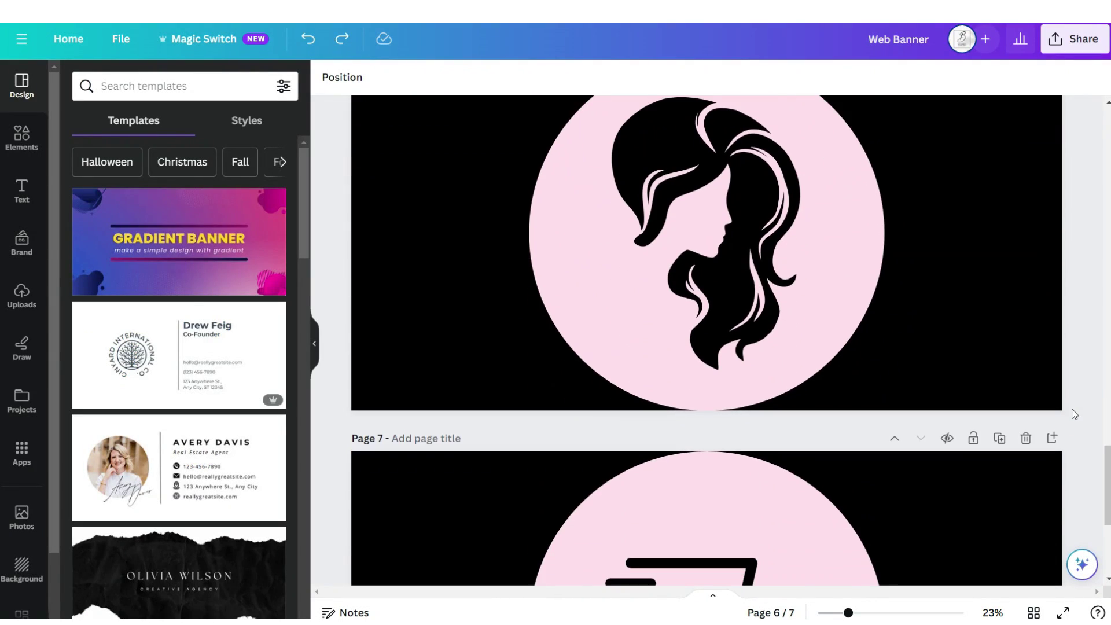
# In Canva's Web Banner design, add an eighth page after the truck page and give it the pink document color as background
pyautogui.scroll(-5, 1071, 408)
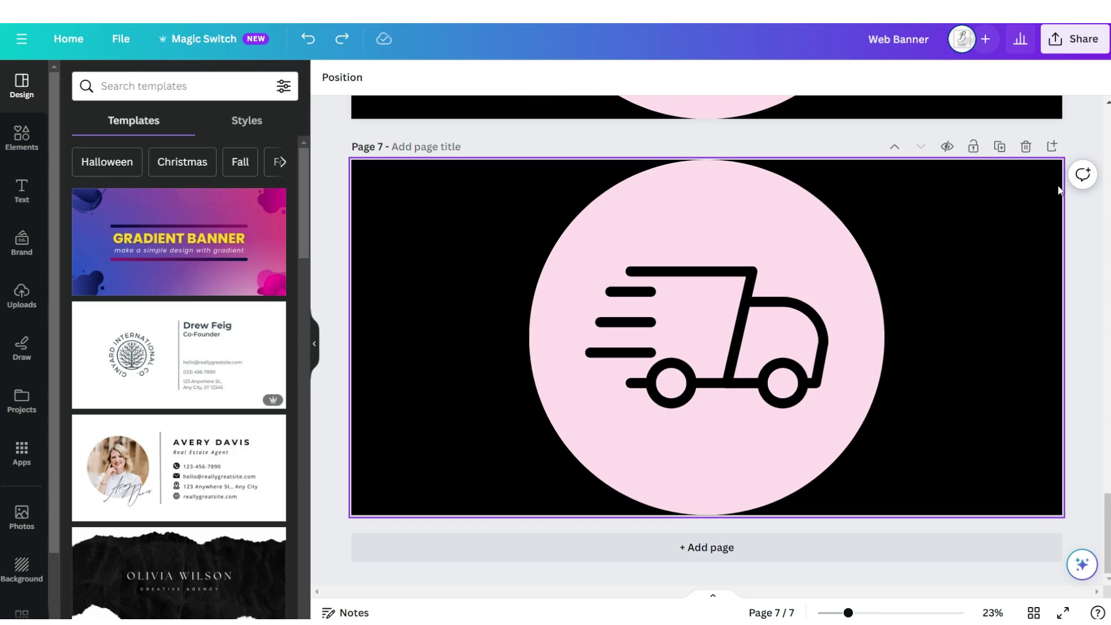
pyautogui.click(1051, 146)
pyautogui.click(328, 77)
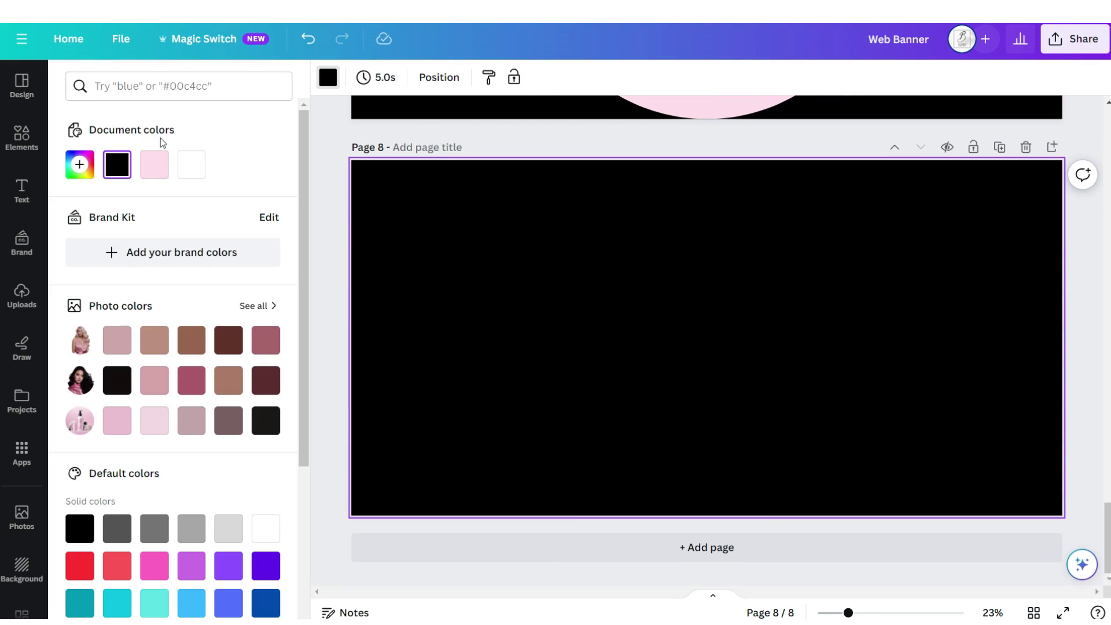
pyautogui.click(155, 164)
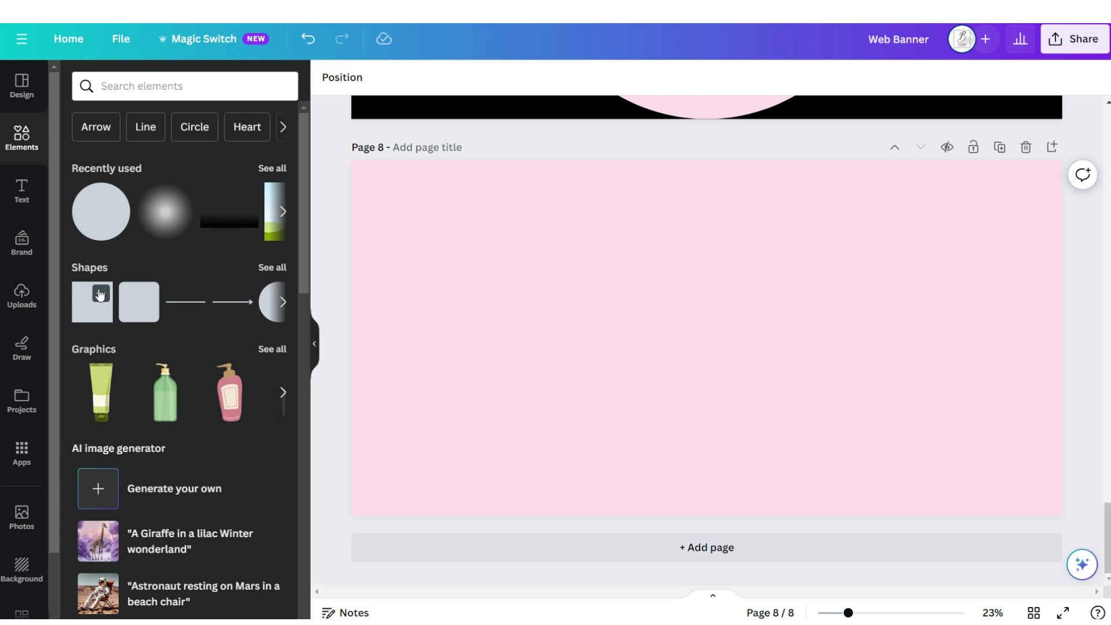
# Place a large black rectangle on the left half of page 8 and fit a square picture frame inside it, leaving a thin black border
pyautogui.click(99, 294)
pyautogui.moveTo(706, 424); pyautogui.dragTo(439, 324)
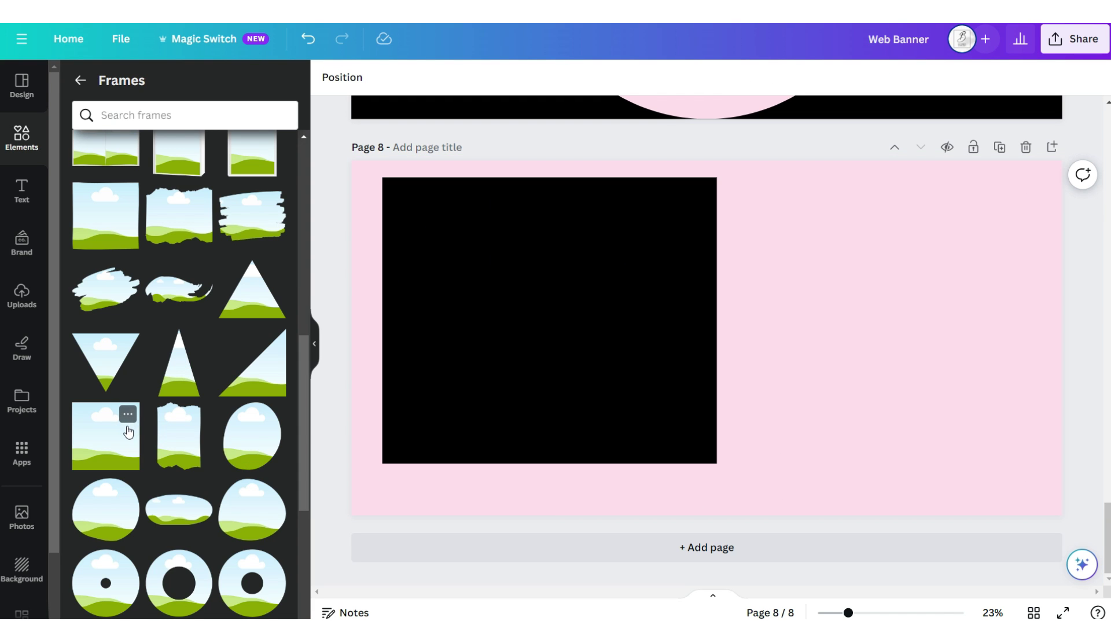
pyautogui.click(128, 431)
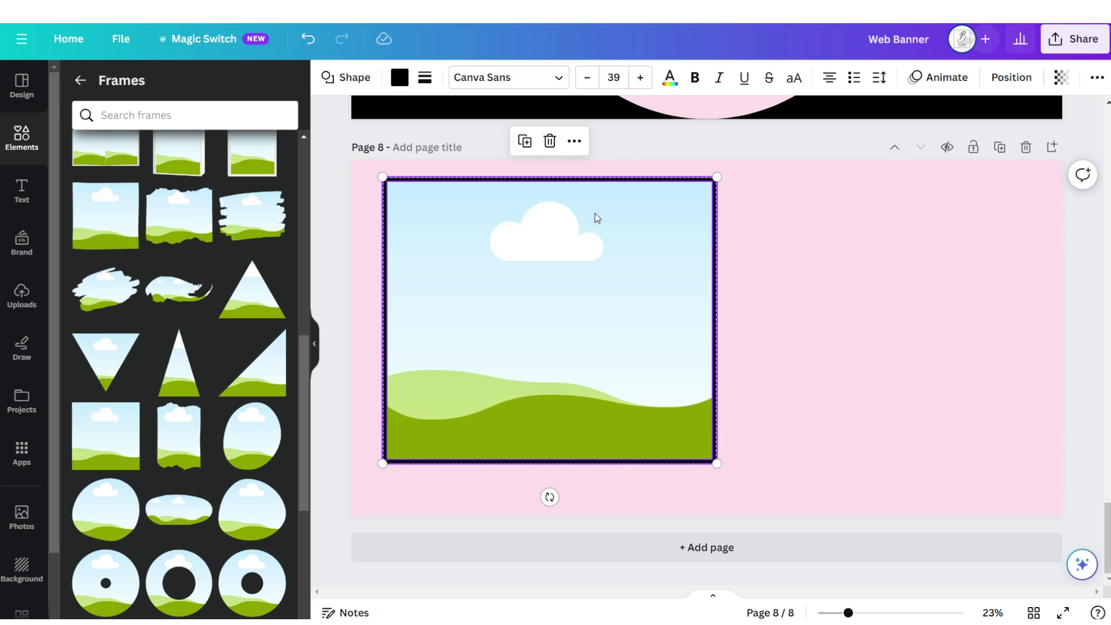
# Duplicate the black-bordered frame to overlap on the right half of page 8, and fill the frames with the product and woman photos
pyautogui.click(525, 142)
pyautogui.moveTo(115, 230); pyautogui.dragTo(483, 393)
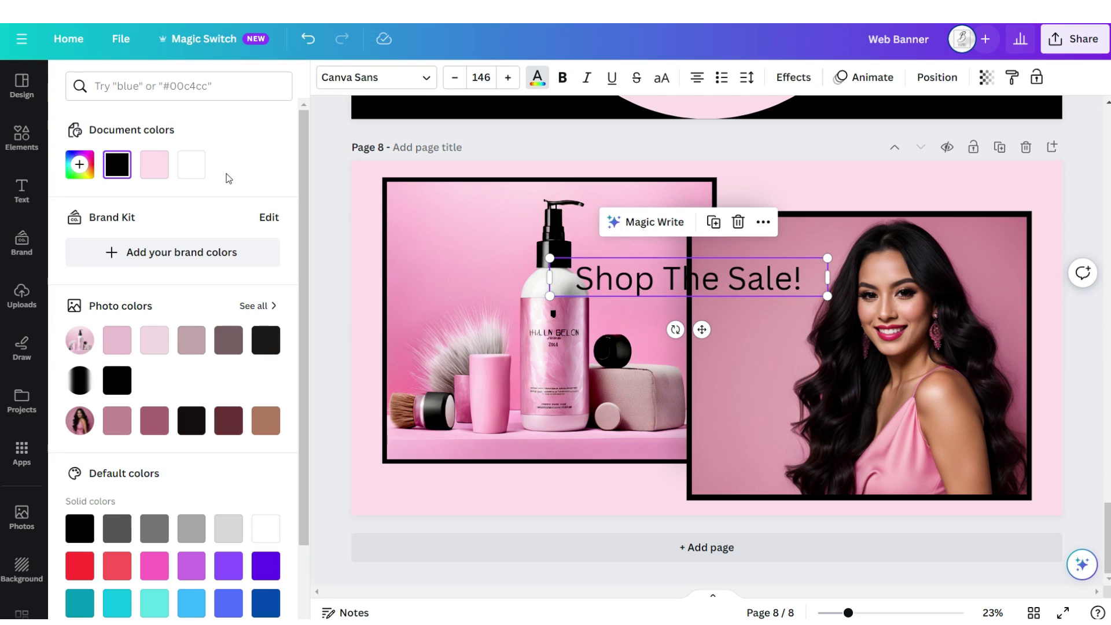
# Add "Shop The Sale!" over the woman's photo in white, bold Beautifully Delicious font at size 427 with the Lift effect
pyautogui.click(191, 164)
pyautogui.click(182, 263)
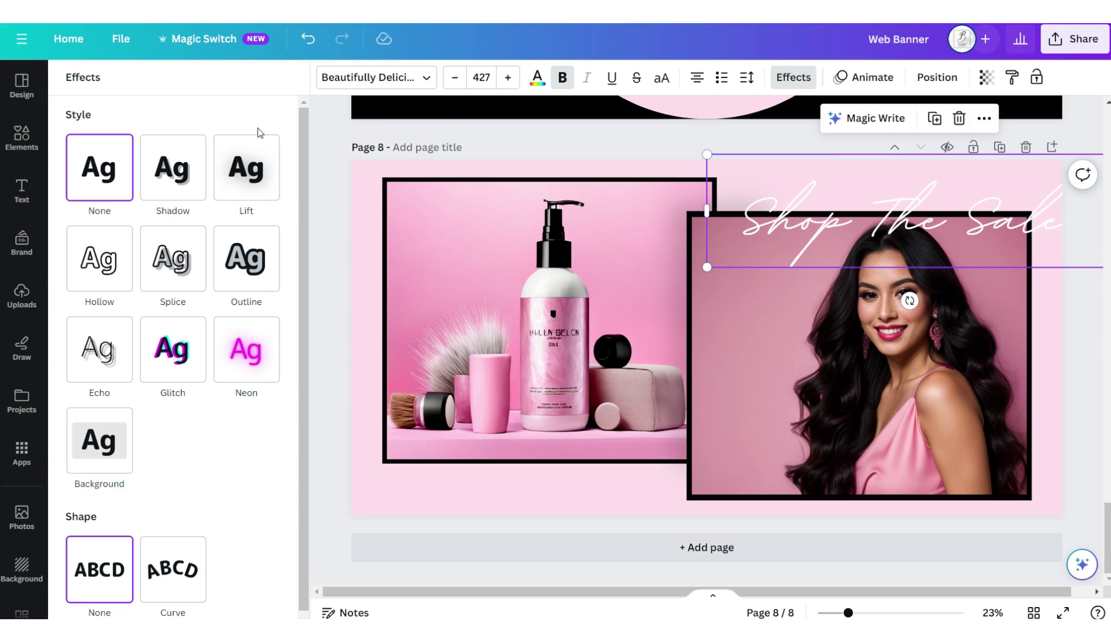
pyautogui.click(246, 168)
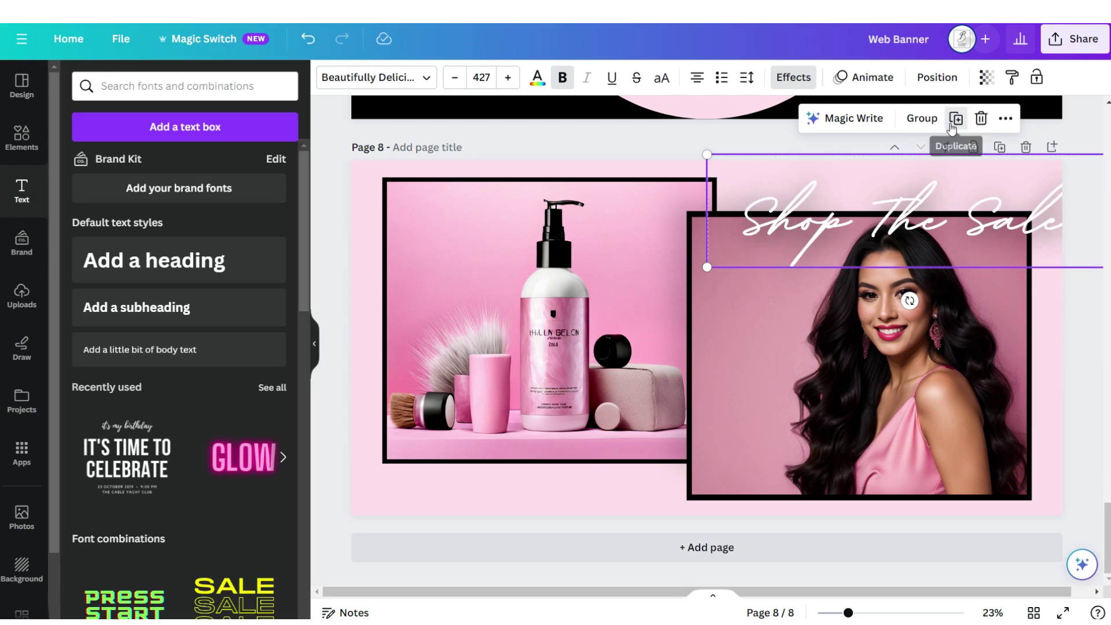
# Duplicate the "Shop The Sale!" text across the product photo's lower edge and download page 8 as a PNG
pyautogui.click(952, 118)
pyautogui.moveTo(903, 231); pyautogui.dragTo(483, 459)
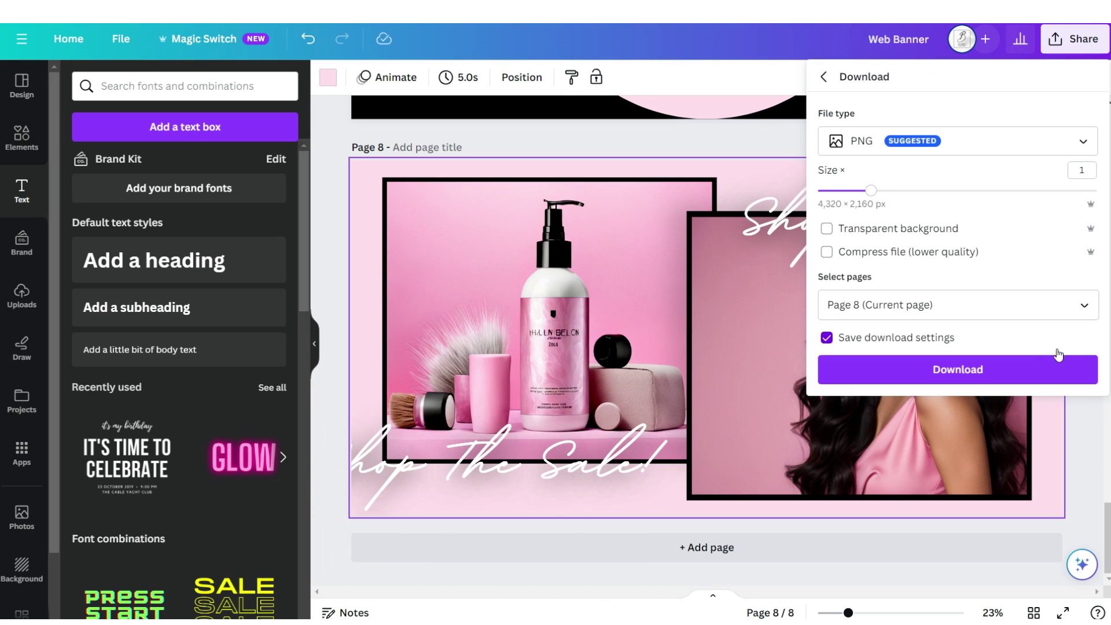
pyautogui.click(1030, 369)
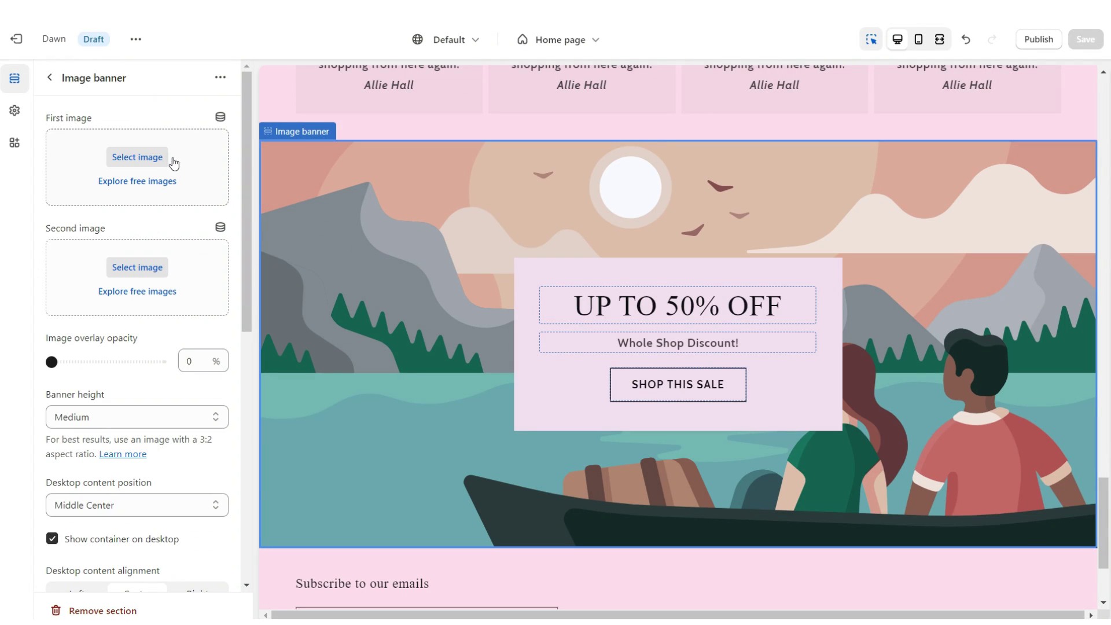
# In the Shopify theme editor, set the exported design as the sale banner's first image and its height to Adapt to first image
pyautogui.click(173, 161)
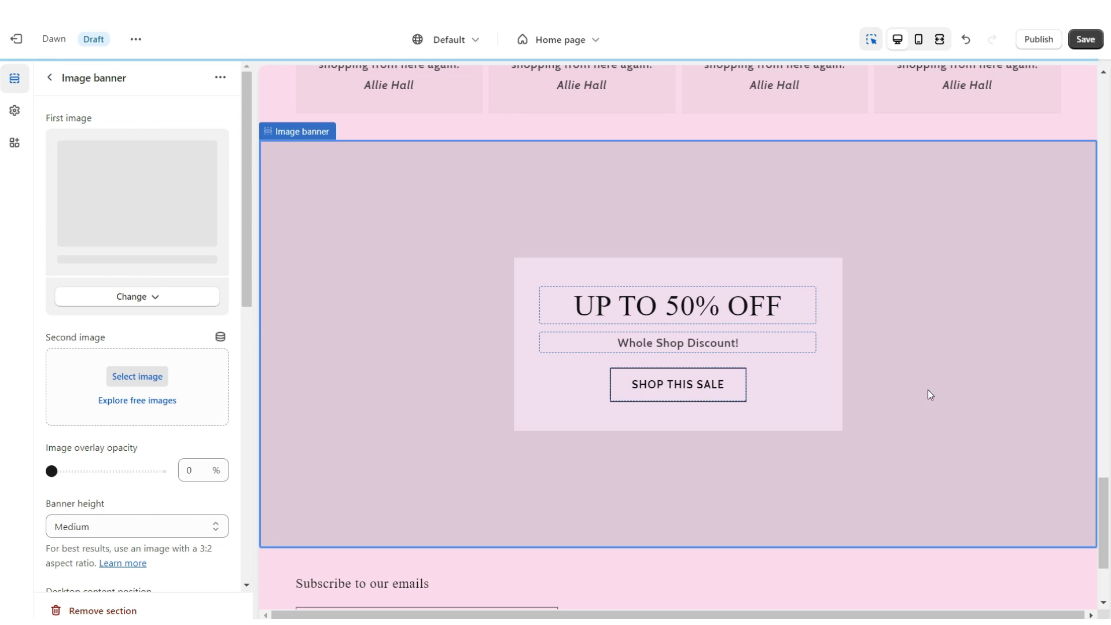
pyautogui.scroll(-4, 75, 301)
pyautogui.click(73, 310)
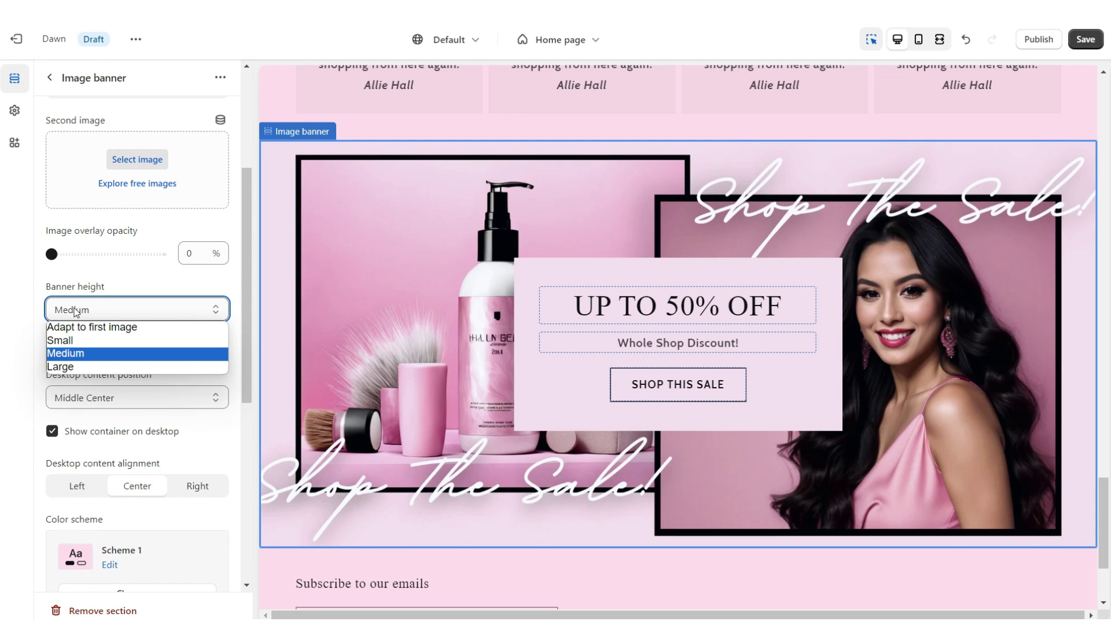
pyautogui.click(91, 327)
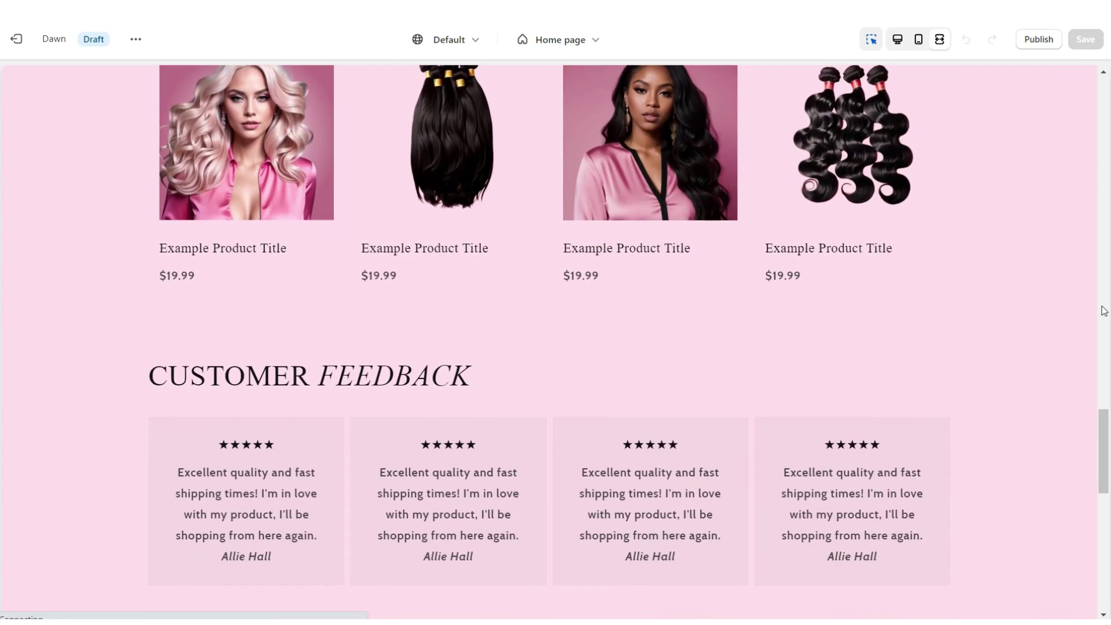
pyautogui.scroll(-1, 1104, 311)
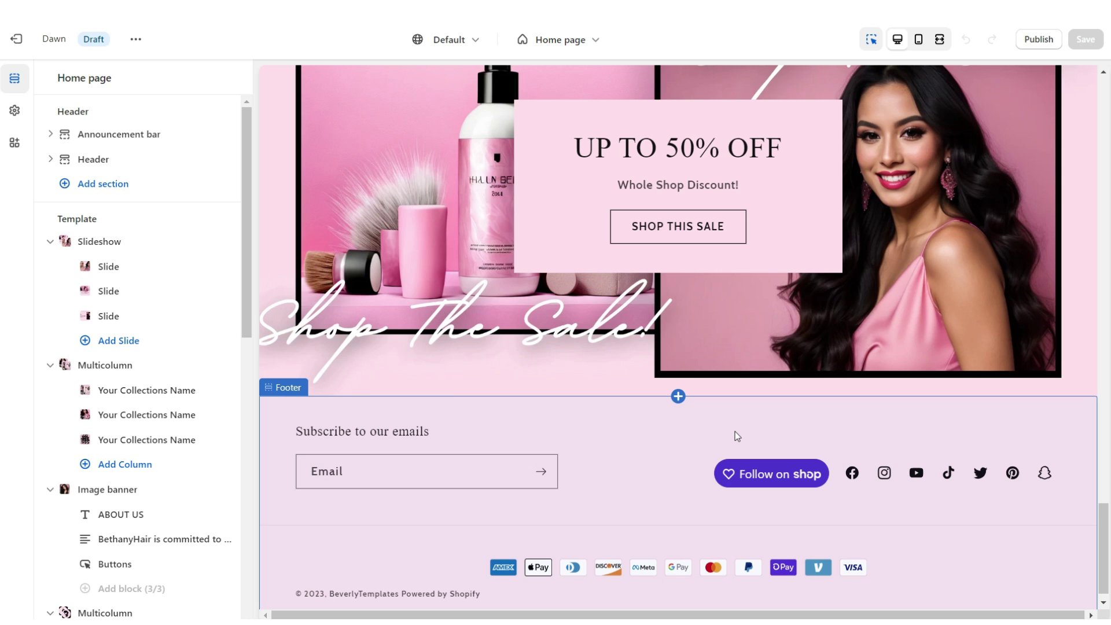
# Add an Email signup section above the footer in a black color scheme with the small heading "GET 10% OFF WHEN YOU SUBSCRIBE TO OUR EMAIL"
pyautogui.click(678, 396)
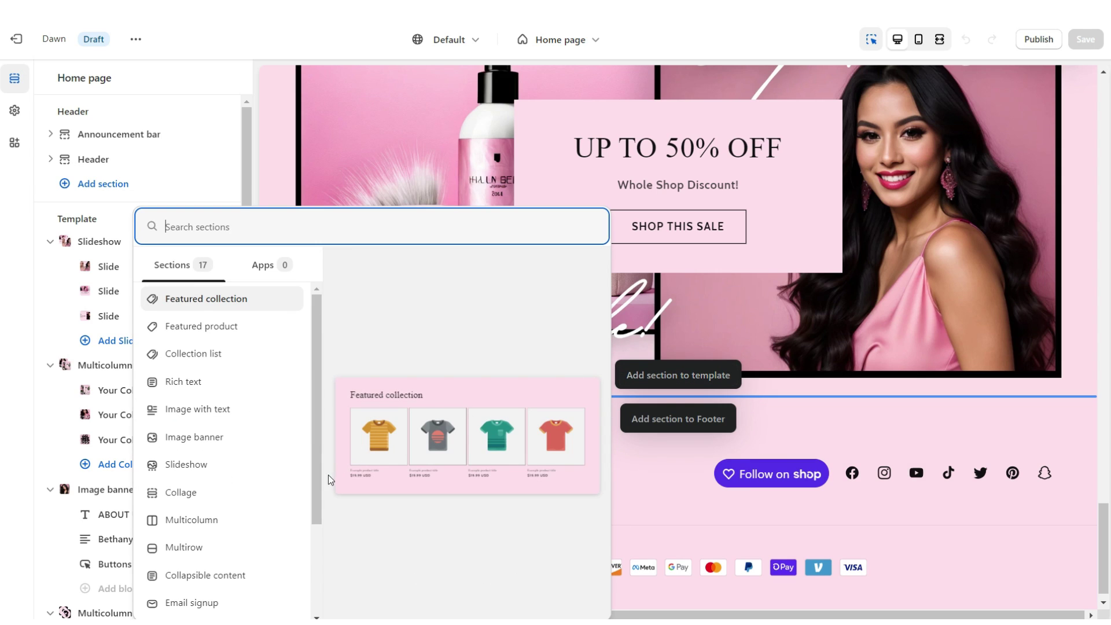
pyautogui.click(202, 604)
pyautogui.click(150, 194)
pyautogui.click(137, 265)
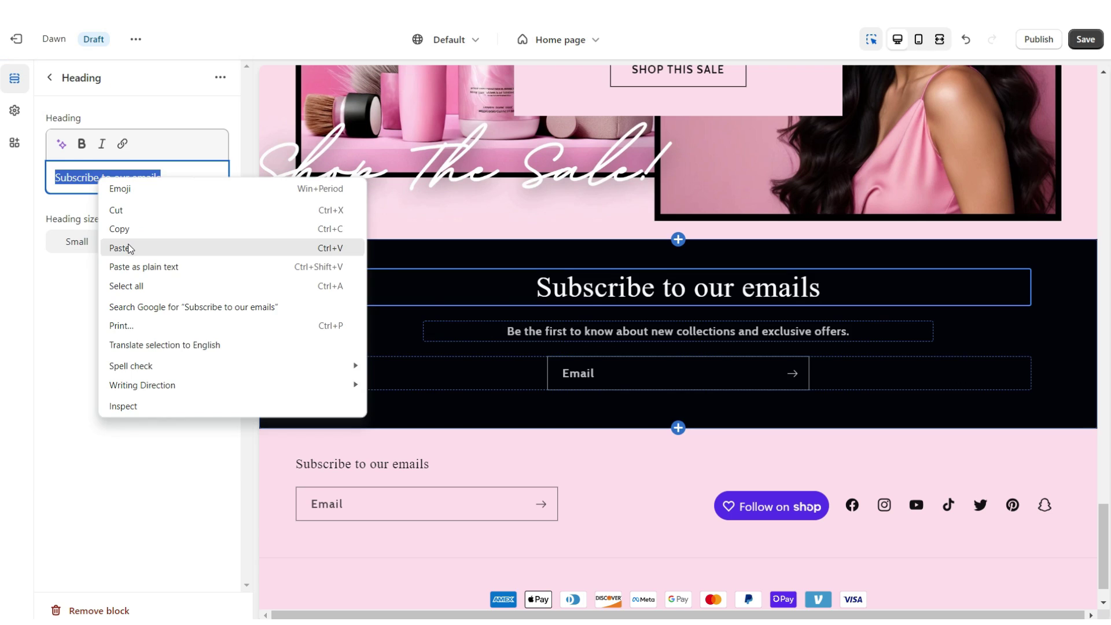
pyautogui.click(132, 244)
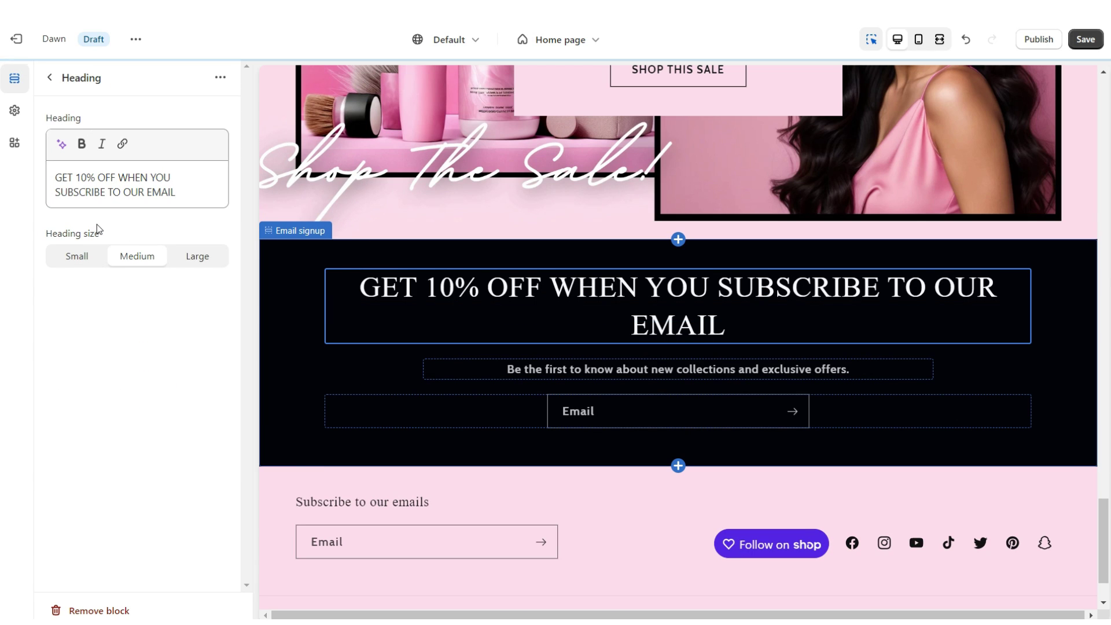
pyautogui.click(77, 257)
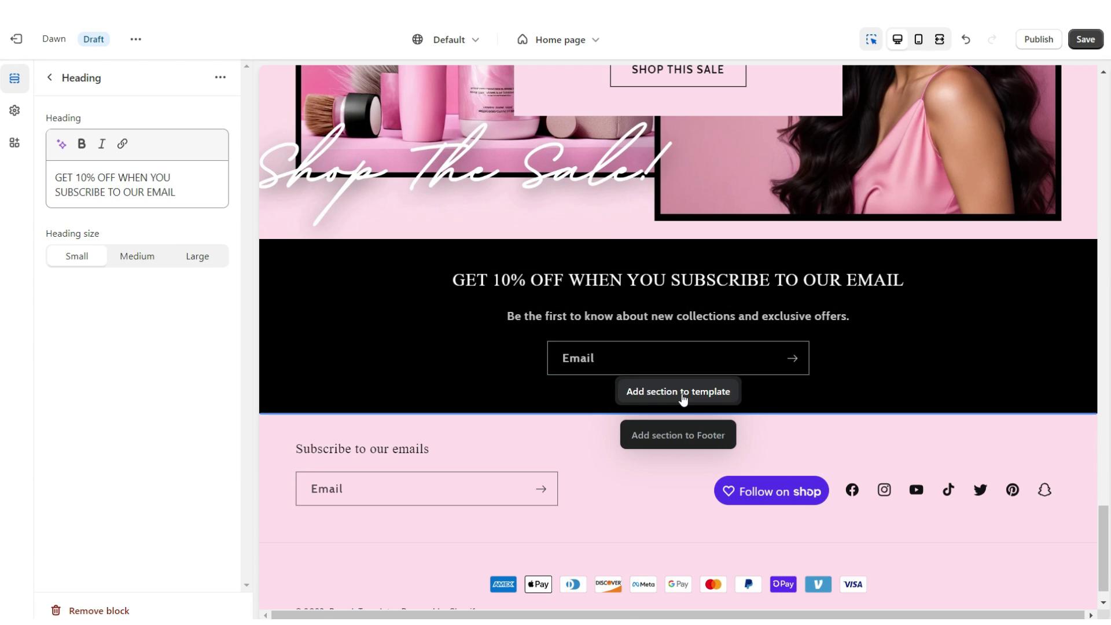
# Add a Multirow section below the email signup and remove its third row
pyautogui.click(682, 393)
pyautogui.click(268, 547)
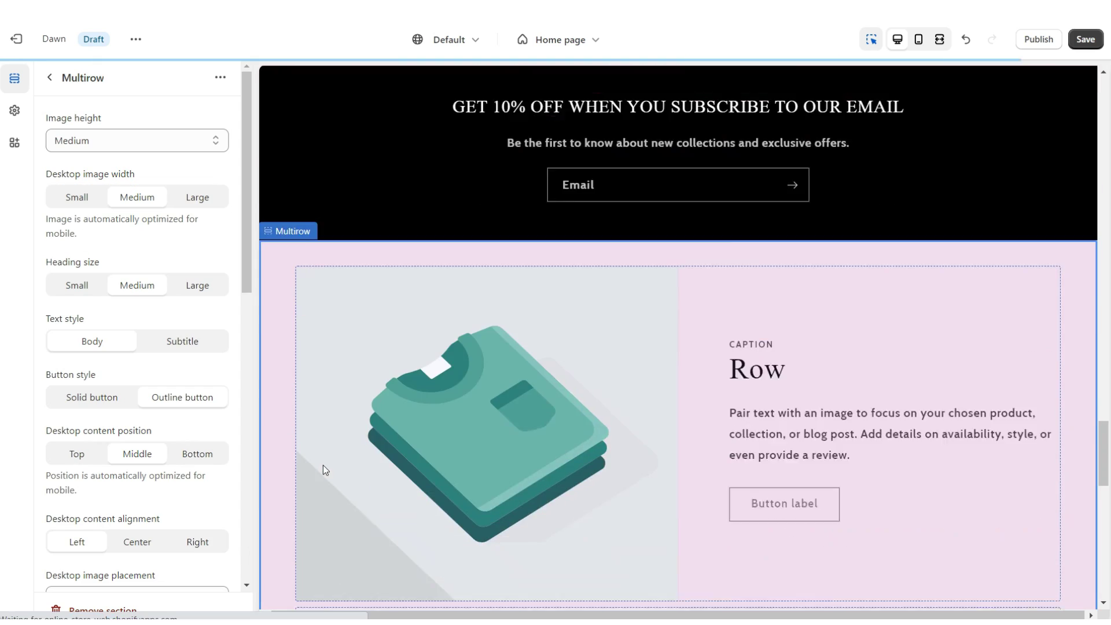
pyautogui.scroll(-5, 335, 445)
pyautogui.click(357, 424)
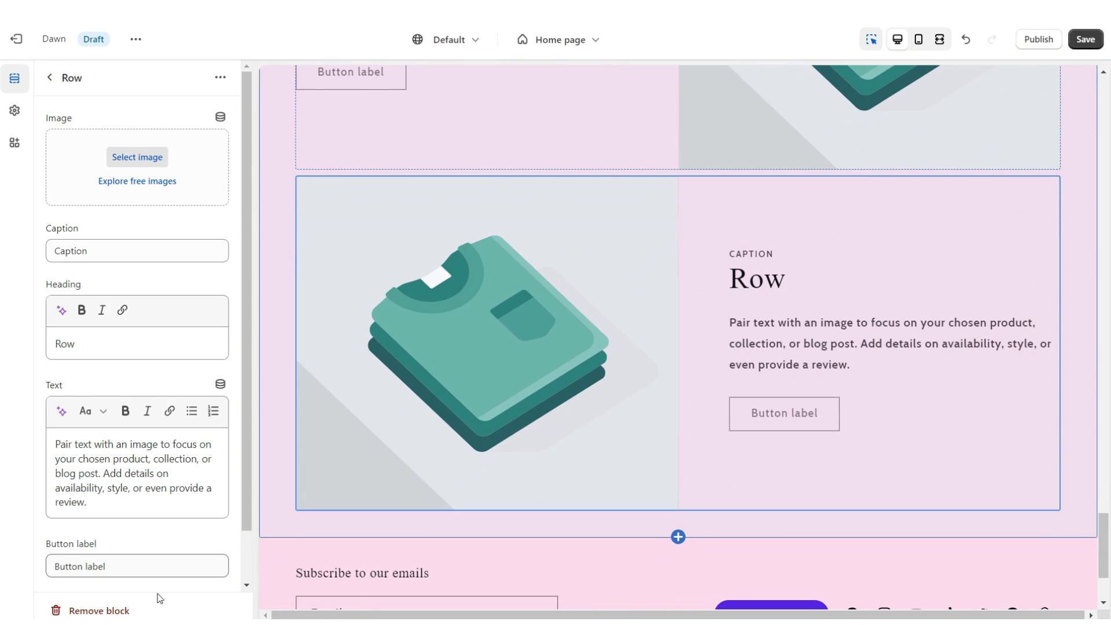
pyautogui.click(110, 610)
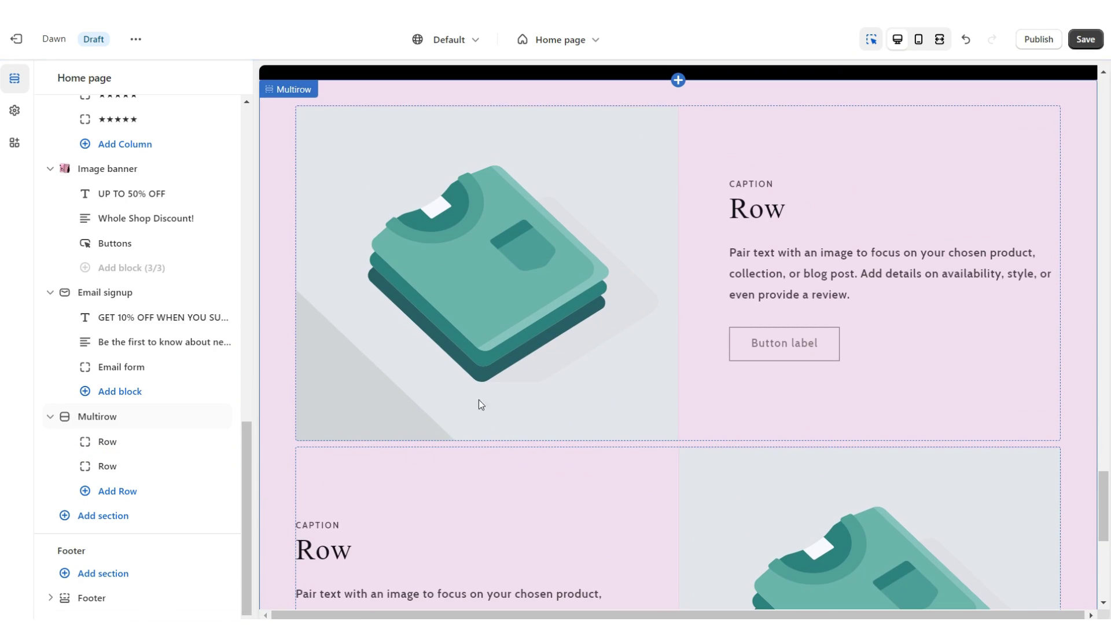
# Give both rows the heading "BLOG POST ✦", the button label "SEE POST" and a photo: woman first, pink bottle second, and save
pyautogui.click(665, 209)
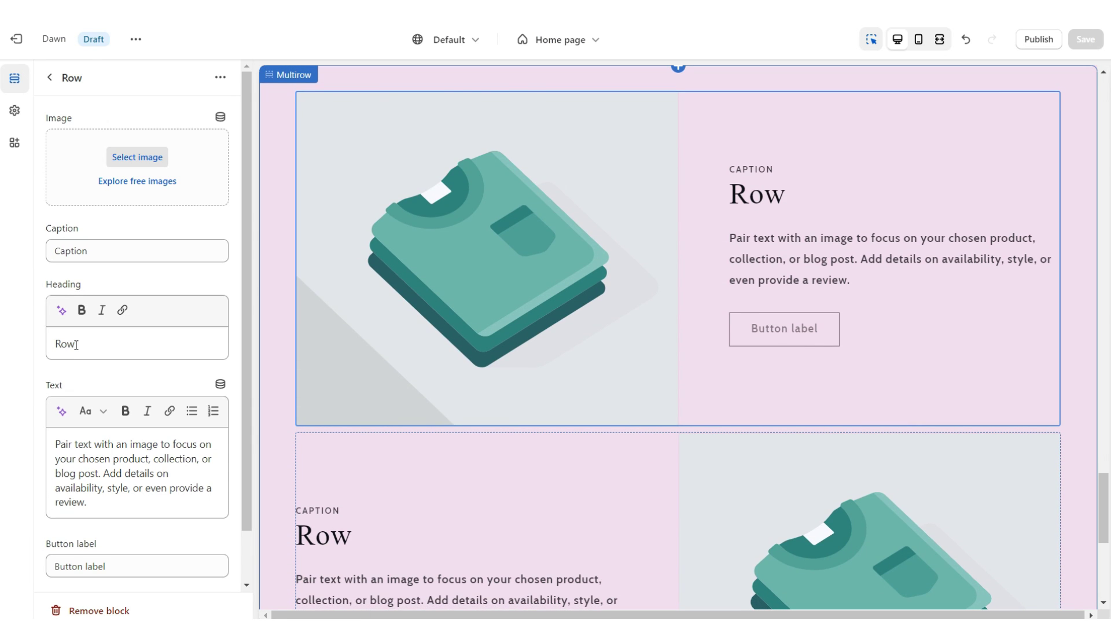
pyautogui.scroll(-1, 76, 345)
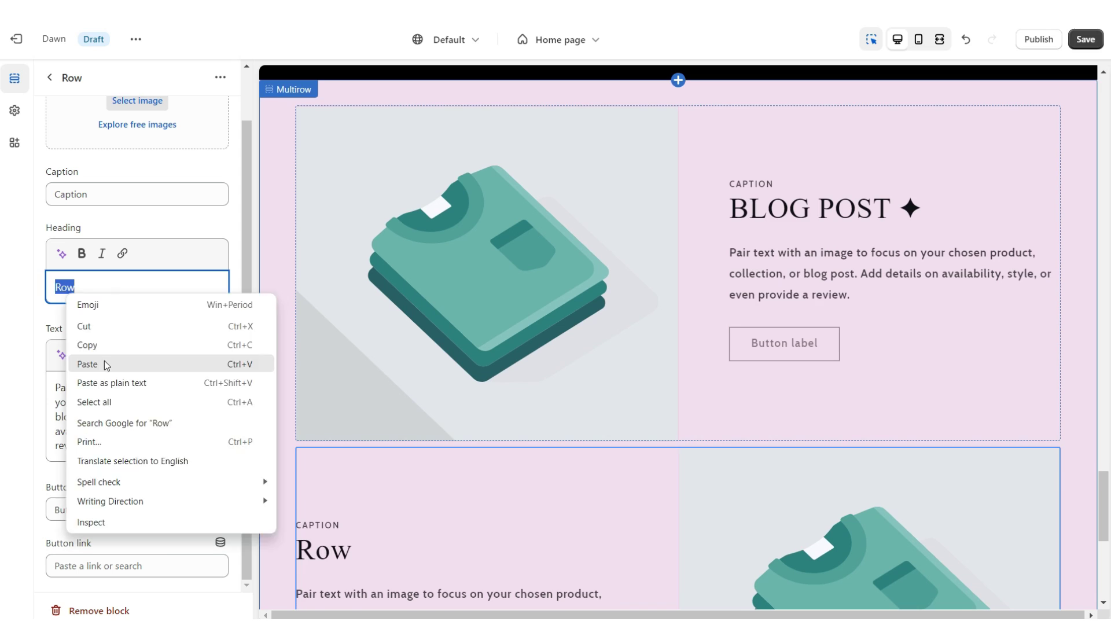
pyautogui.click(105, 360)
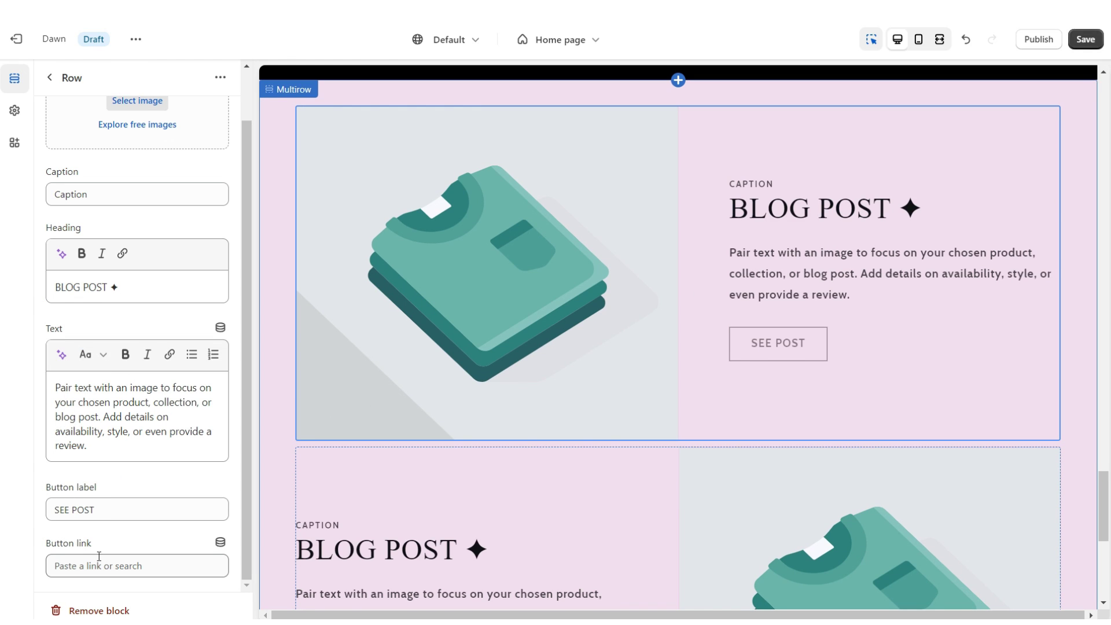
pyautogui.hotkey('ctrl', 's')
pyautogui.scroll(1, 116, 370)
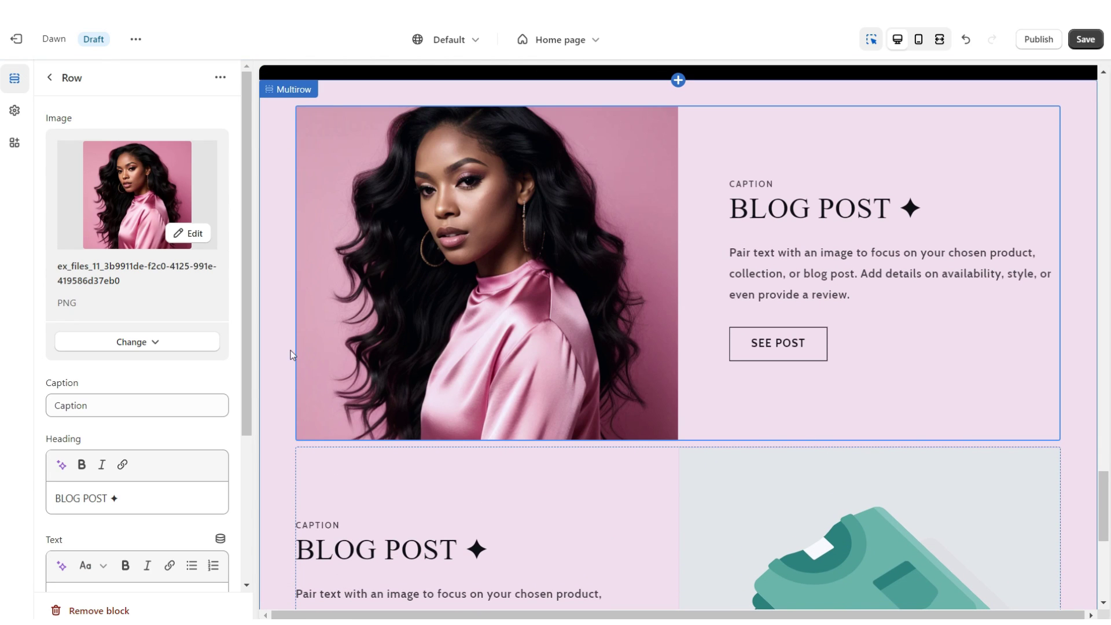
pyautogui.hotkey('ctrl', 'shift', 'f')
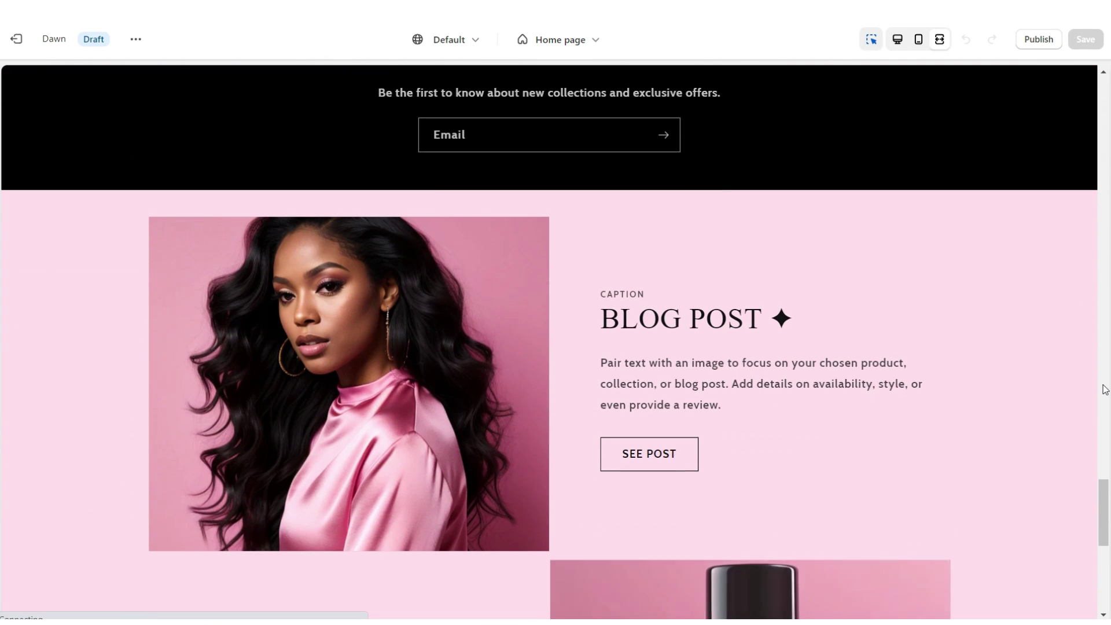
pyautogui.scroll(-5, 1104, 388)
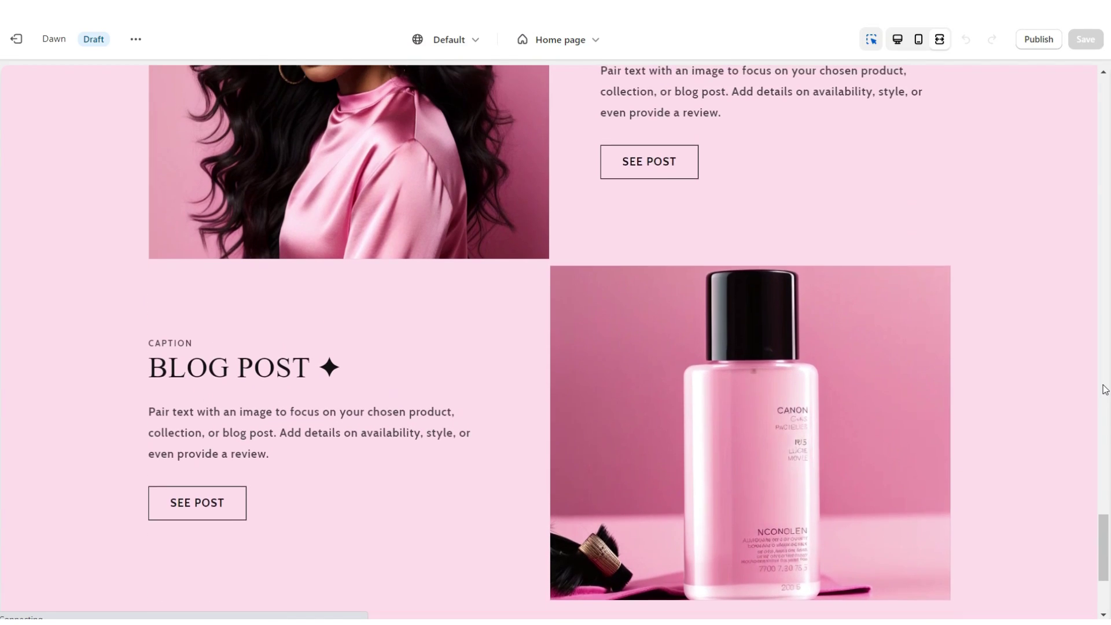
pyautogui.scroll(4, 1105, 389)
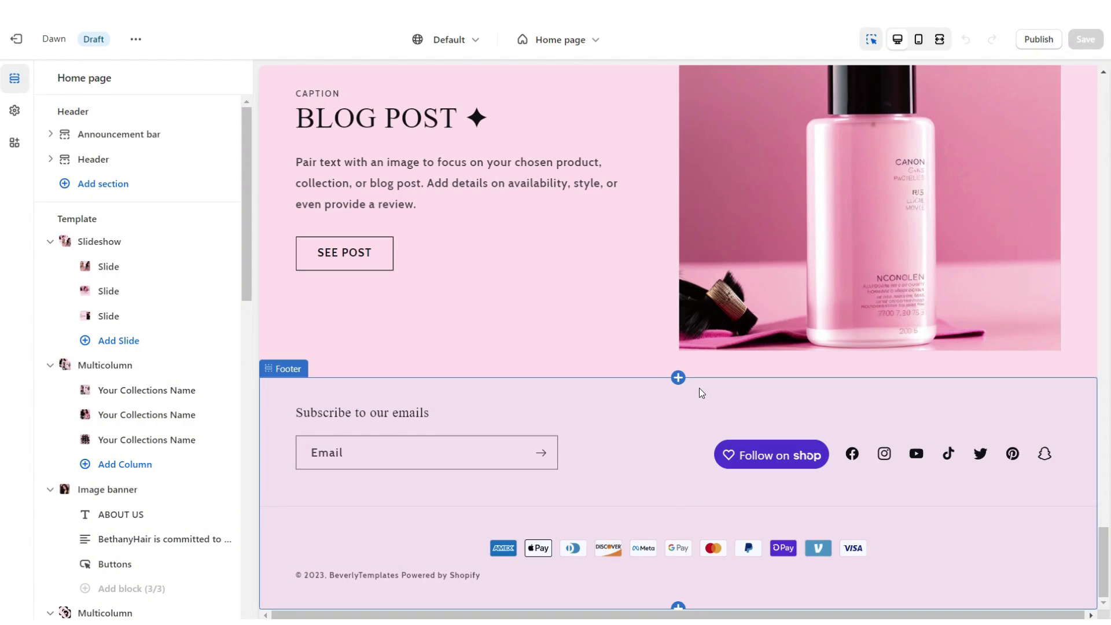
# Add an Image banner section below the blog rows, remove its heading, text and buttons, and save
pyautogui.click(678, 377)
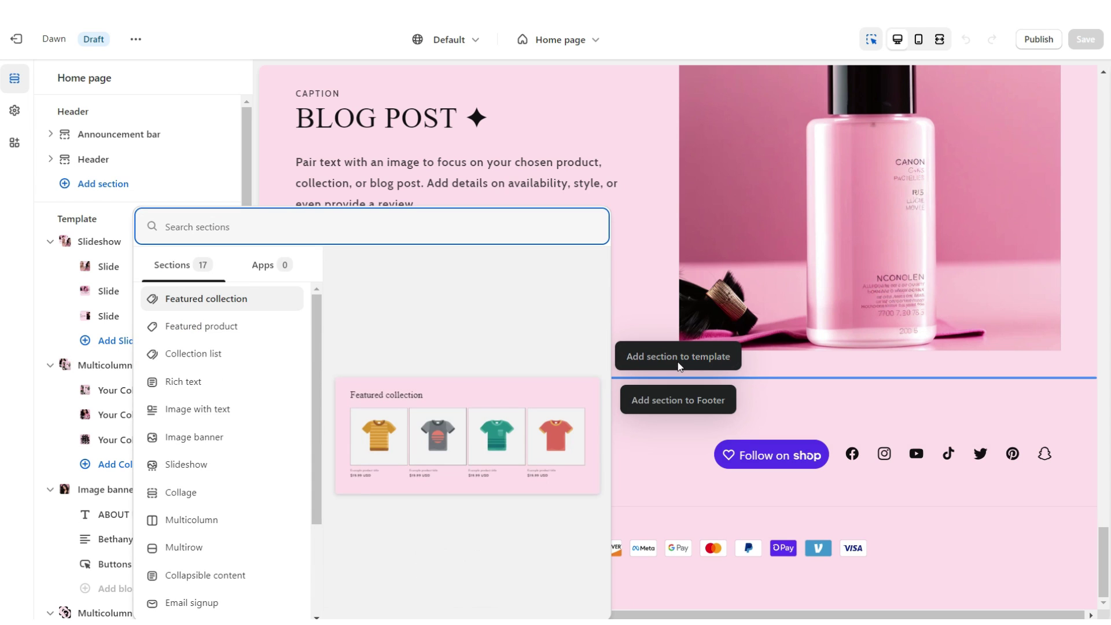
pyautogui.click(272, 438)
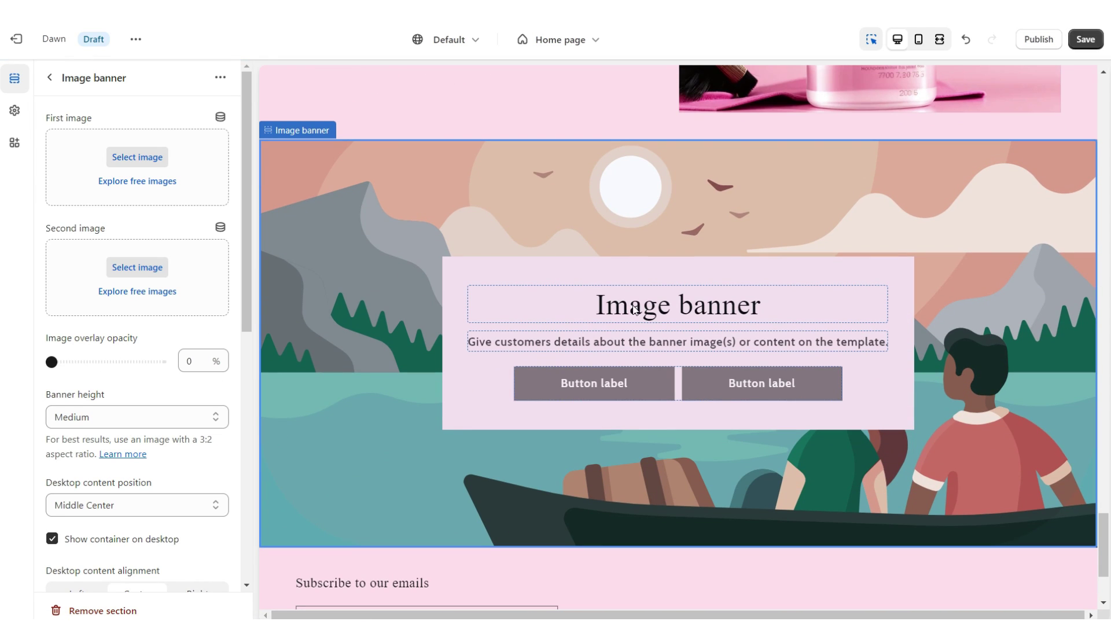
pyautogui.click(659, 359)
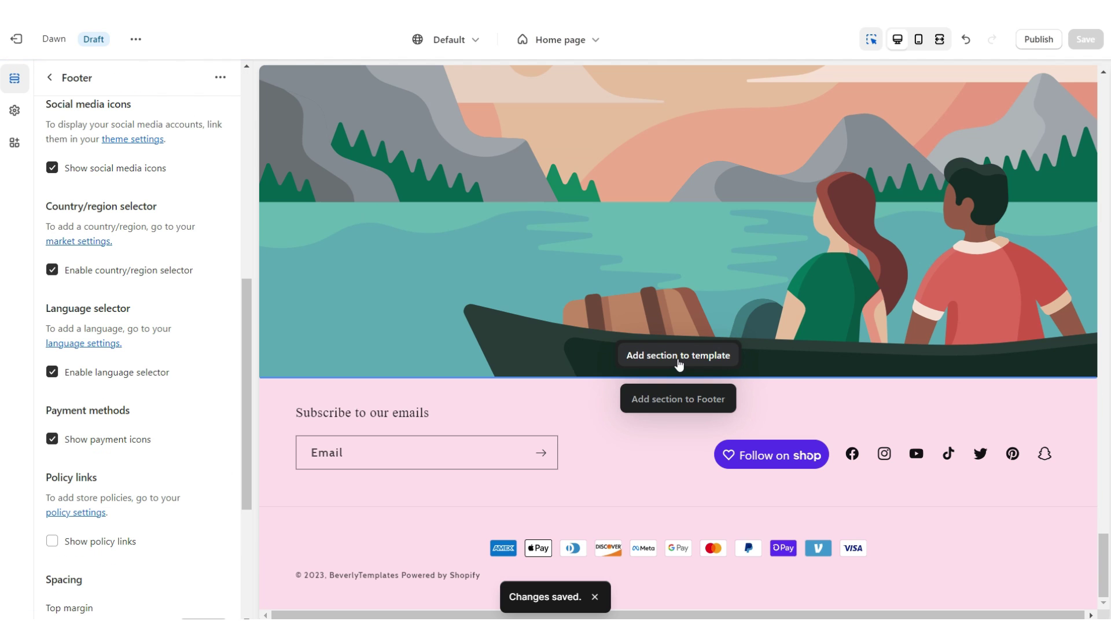
# Add a Rich text section to the template between the empty image banner and the footer
pyautogui.click(677, 357)
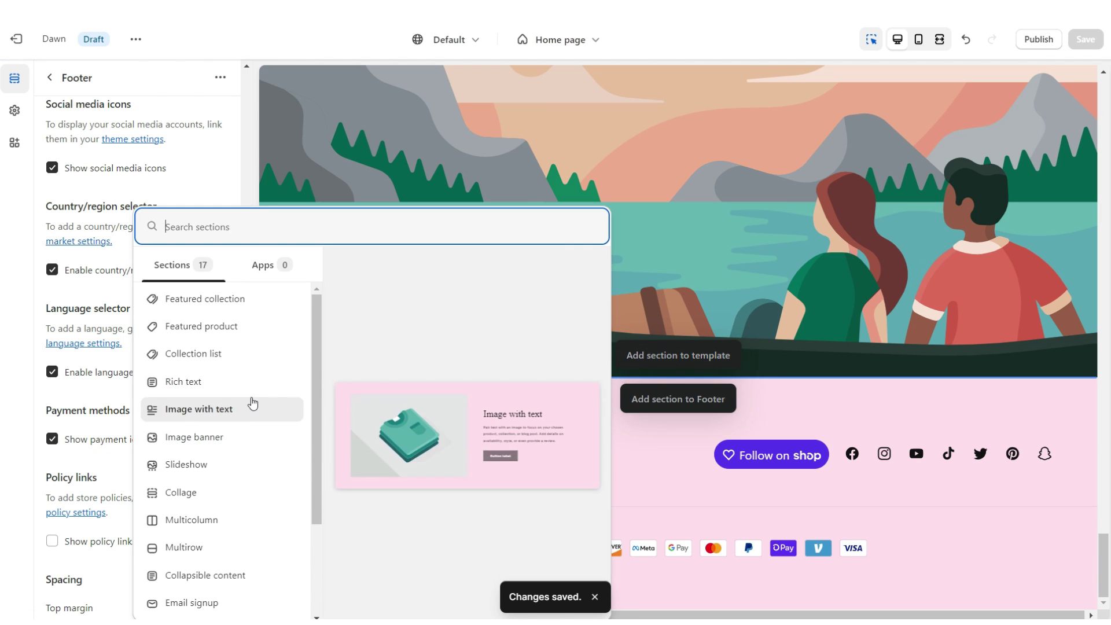
pyautogui.click(183, 382)
pyautogui.click(573, 289)
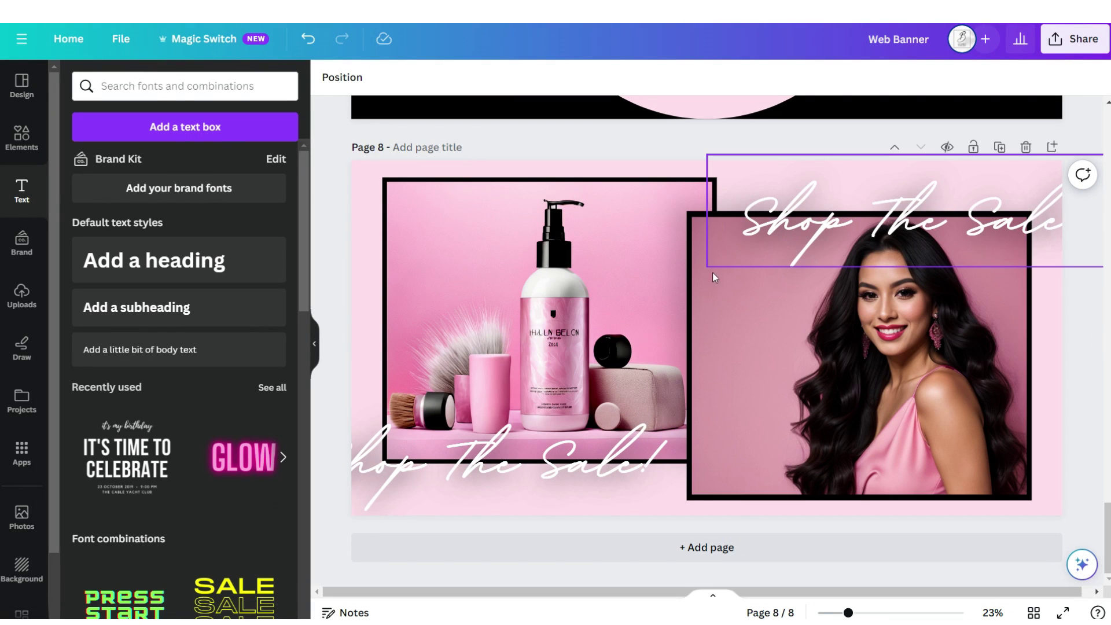
# In Canva's Web Banner design, add page 9 and place "Let's" near its upper edge in the Hamilton Regular font
pyautogui.click(1052, 146)
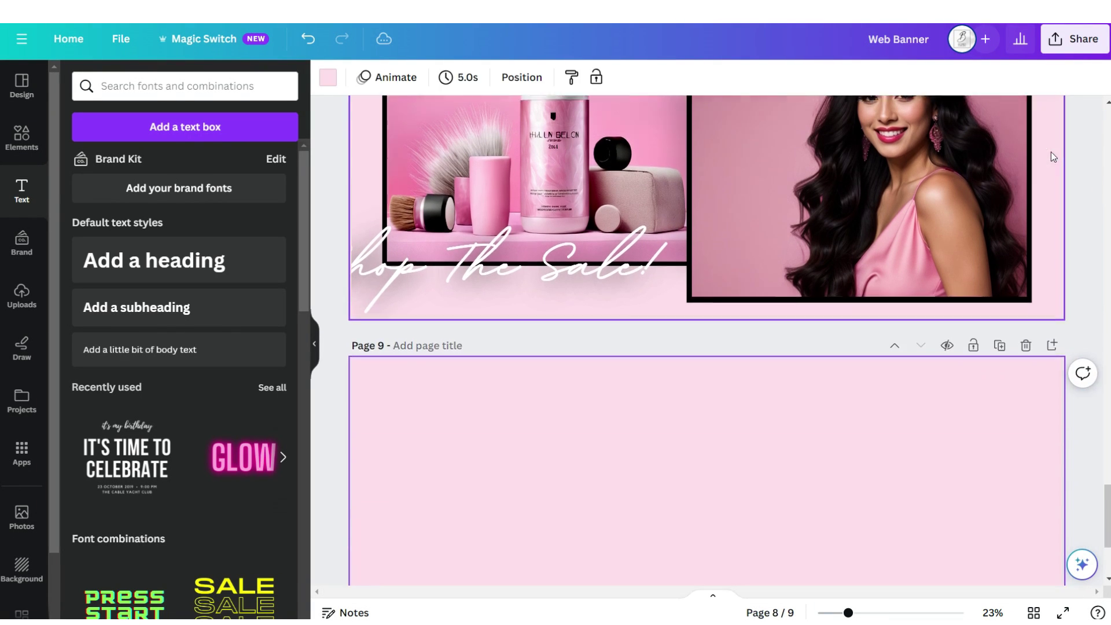
pyautogui.click(120, 361)
pyautogui.write("Let's")
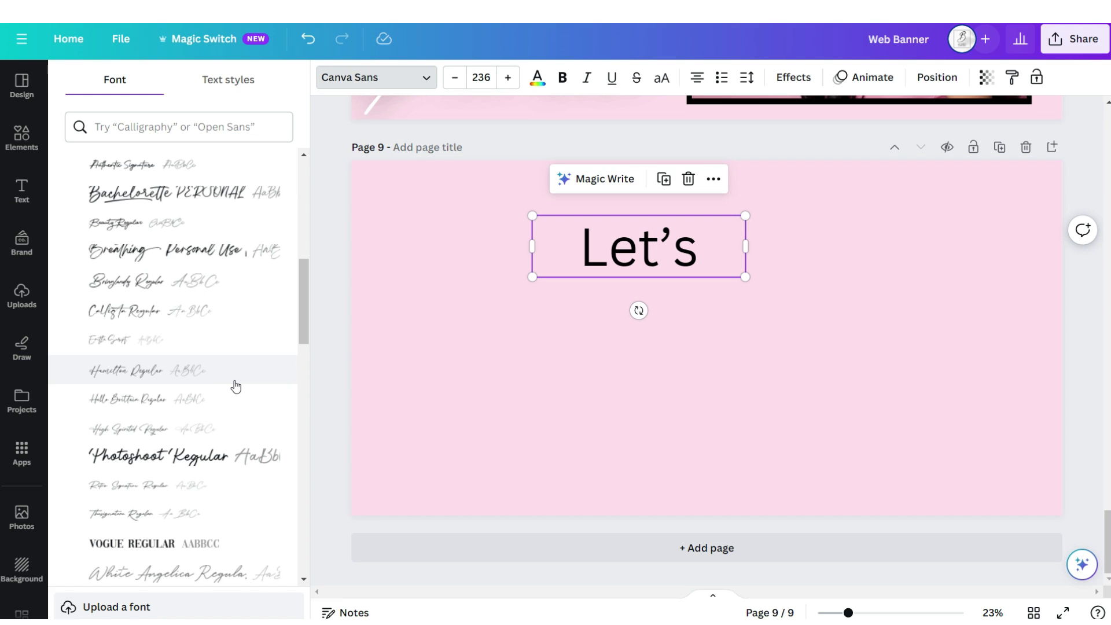
pyautogui.click(186, 370)
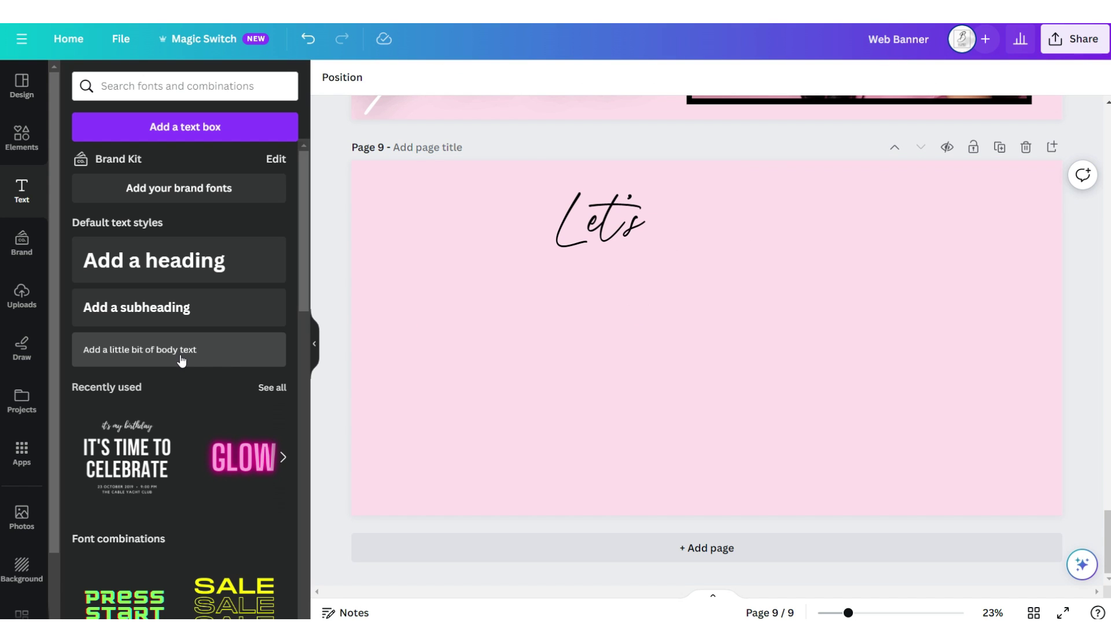
# Add uppercase "CONNECT" beside "Let's" in Dream Avenue at size 224, with a smaller duplicate reading "ON INSTAGRAM" beneath it
pyautogui.click(181, 358)
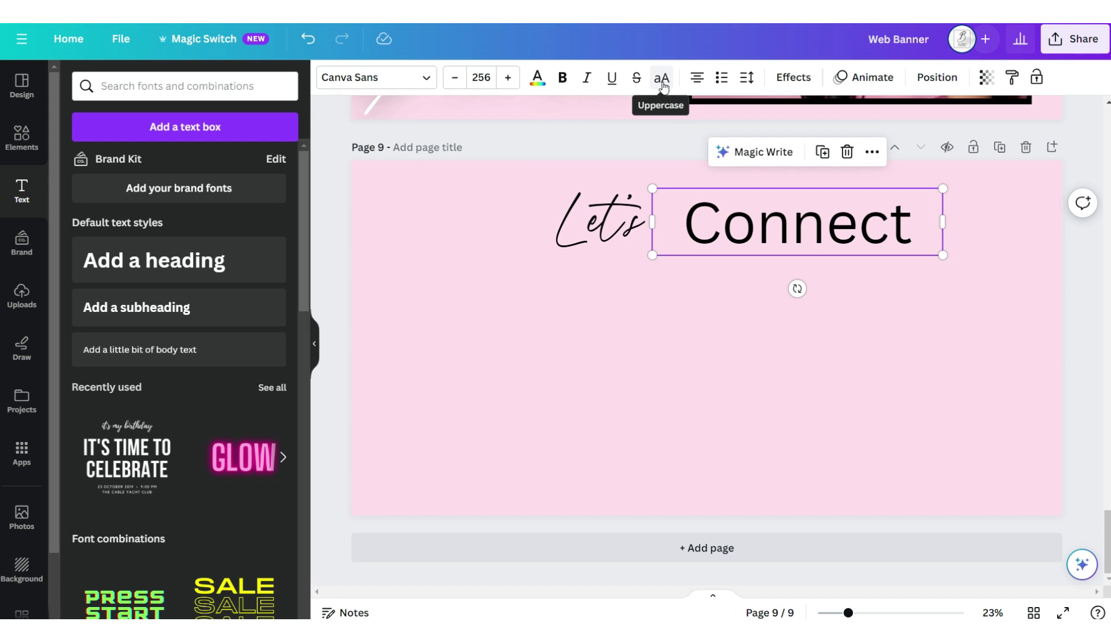
pyautogui.click(662, 81)
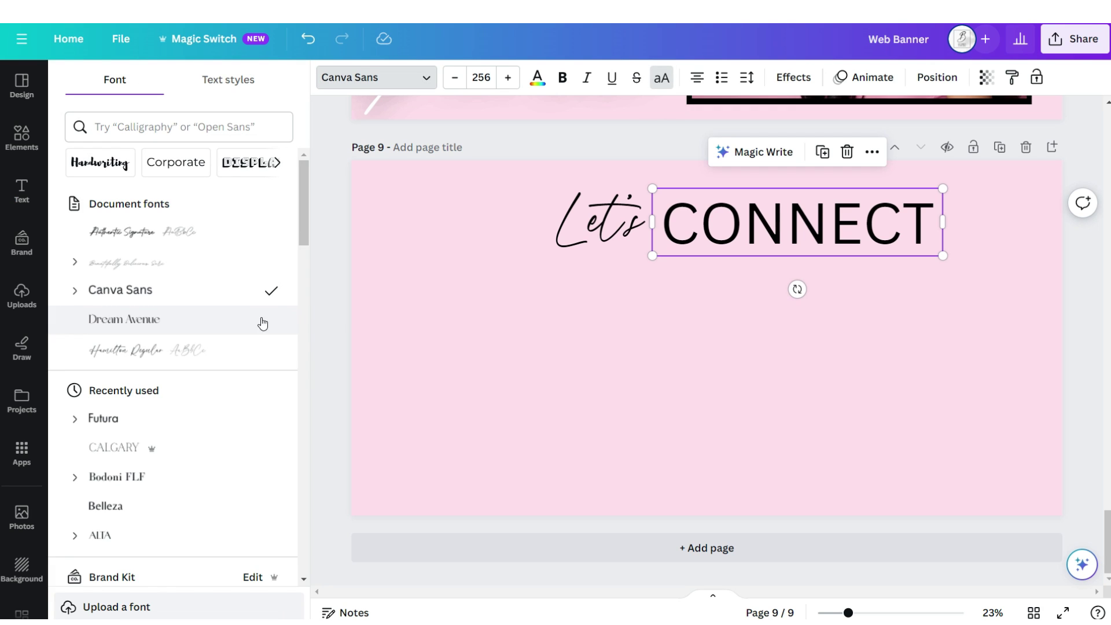
pyautogui.click(258, 320)
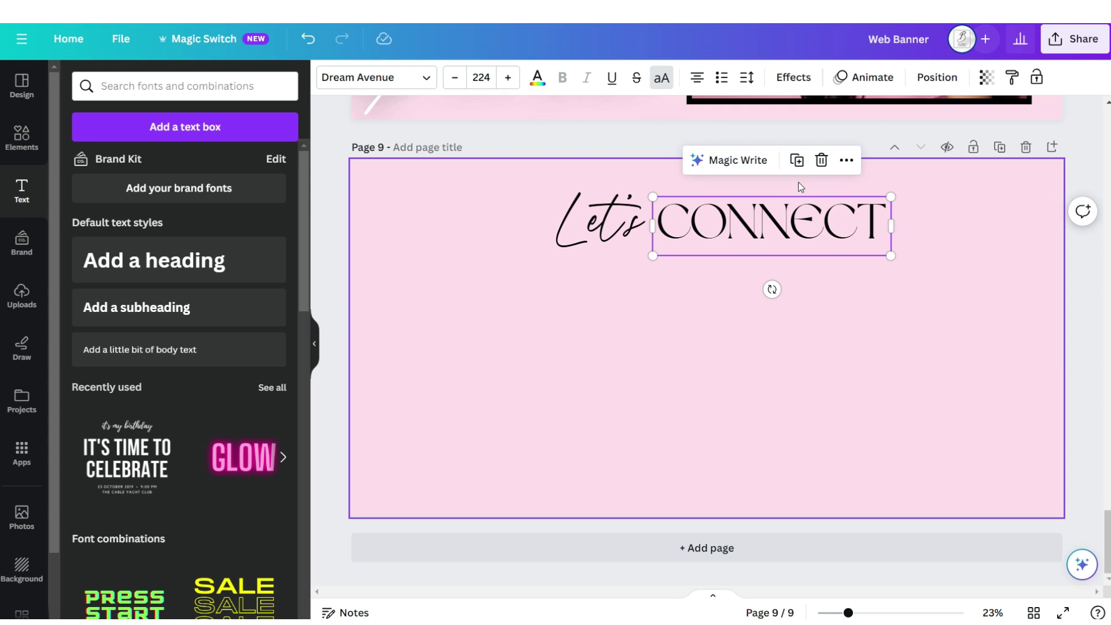
pyautogui.click(797, 160)
pyautogui.moveTo(852, 222); pyautogui.dragTo(826, 263)
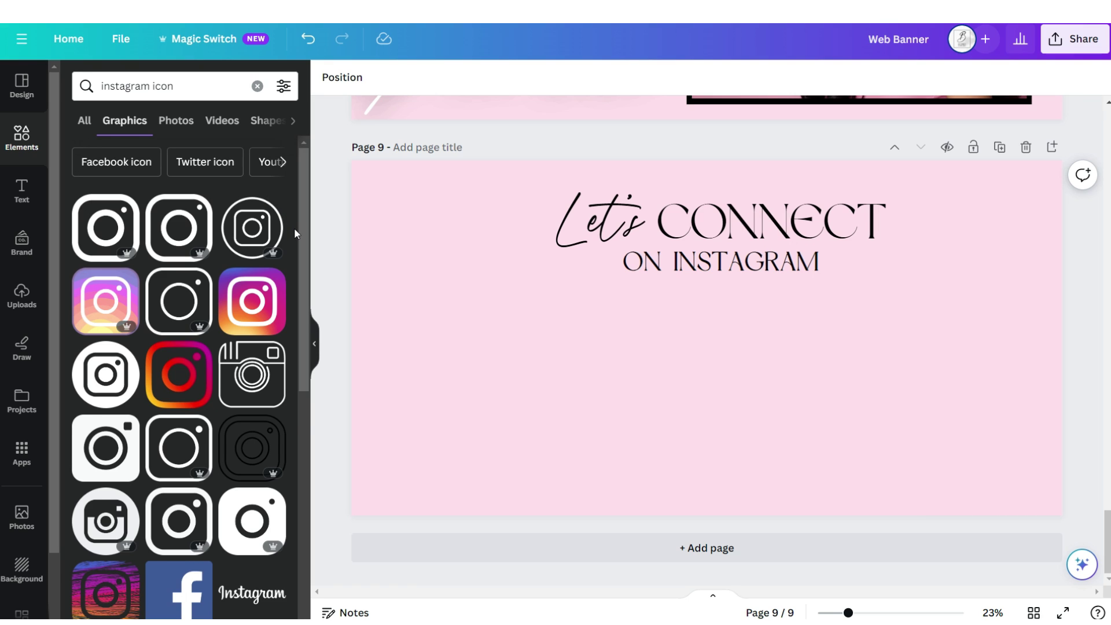
# Add a white rounded-square Instagram icon overlapping the start of "Let's" and send it behind the text
pyautogui.scroll(-1, 294, 229)
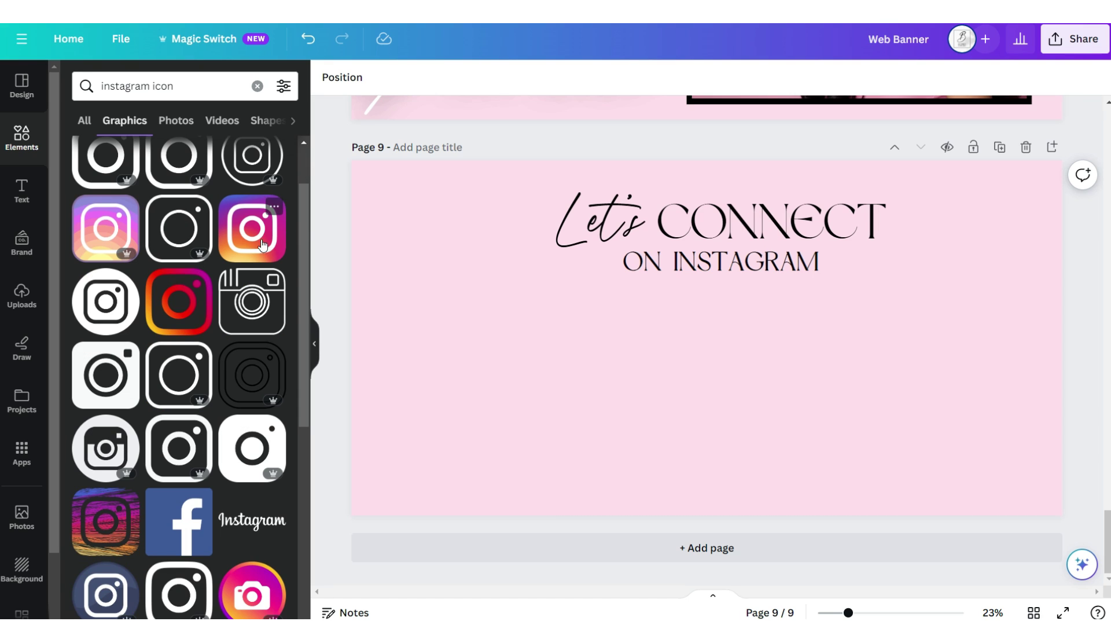
pyautogui.click(199, 301)
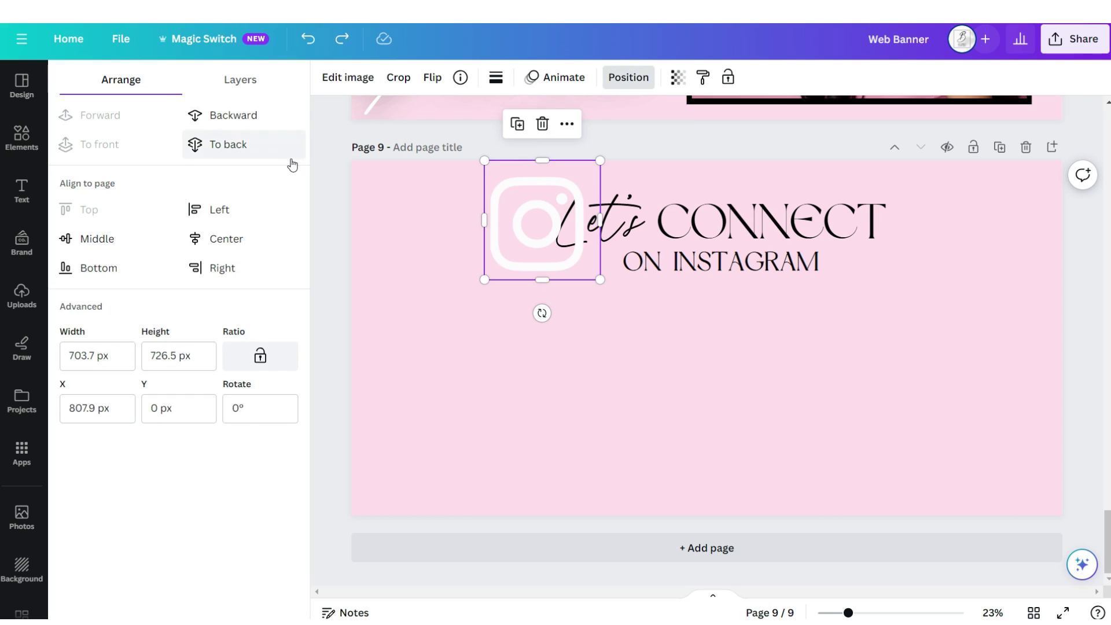
pyautogui.click(262, 155)
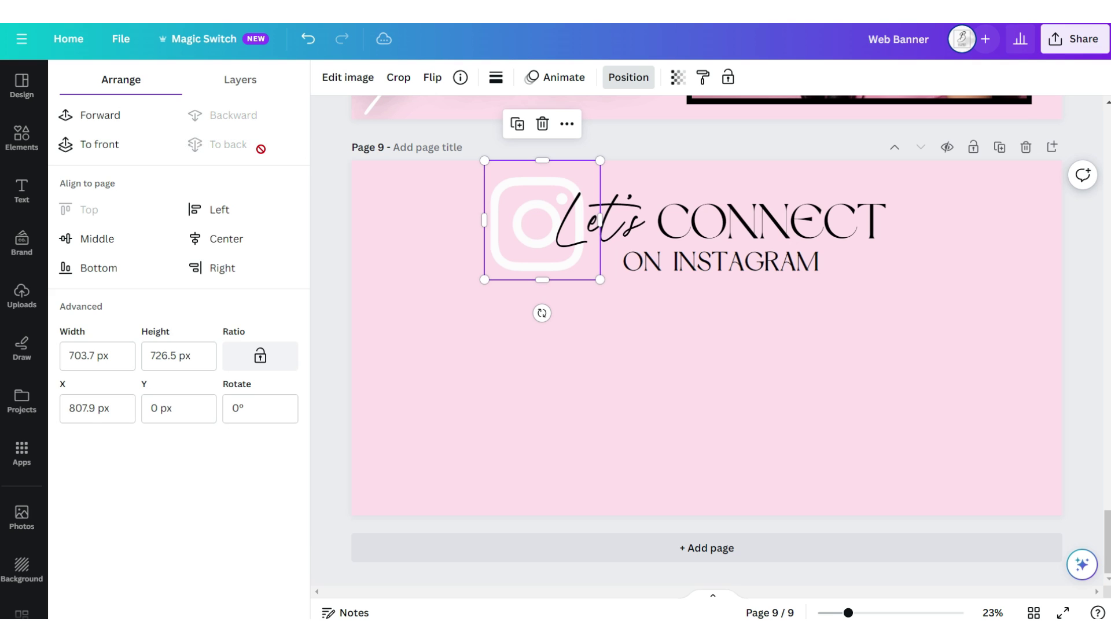
pyautogui.press('Escape')
# Arrange five overlapping square frames beneath the heading, layering the outer ones behind the central one, and fill them with model and hair bundle photos
pyautogui.click(138, 518)
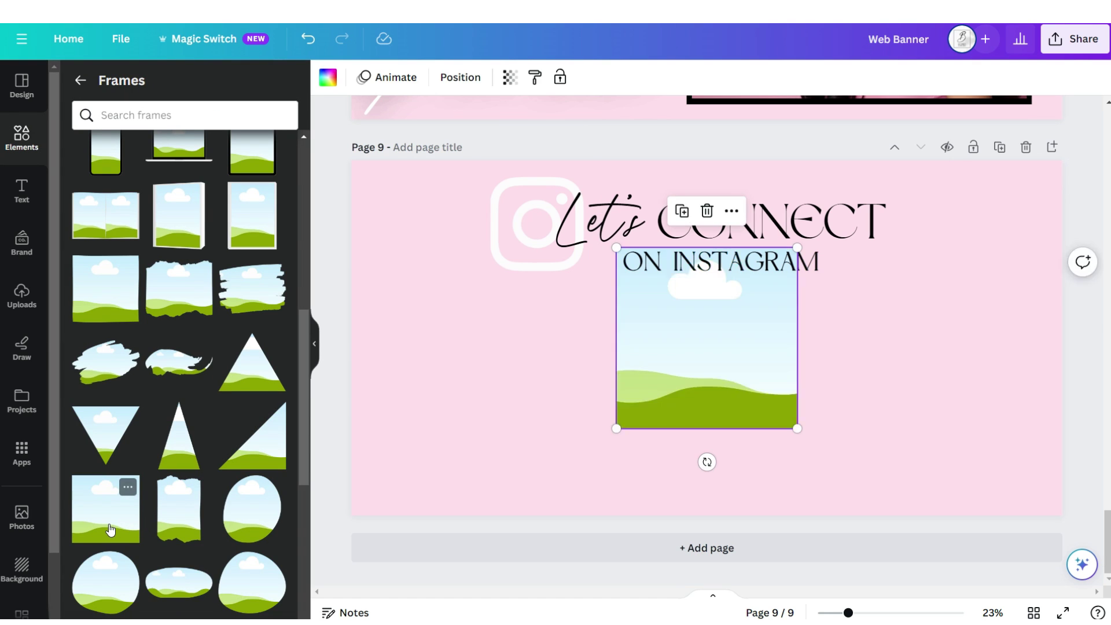
pyautogui.click(682, 255)
pyautogui.click(461, 78)
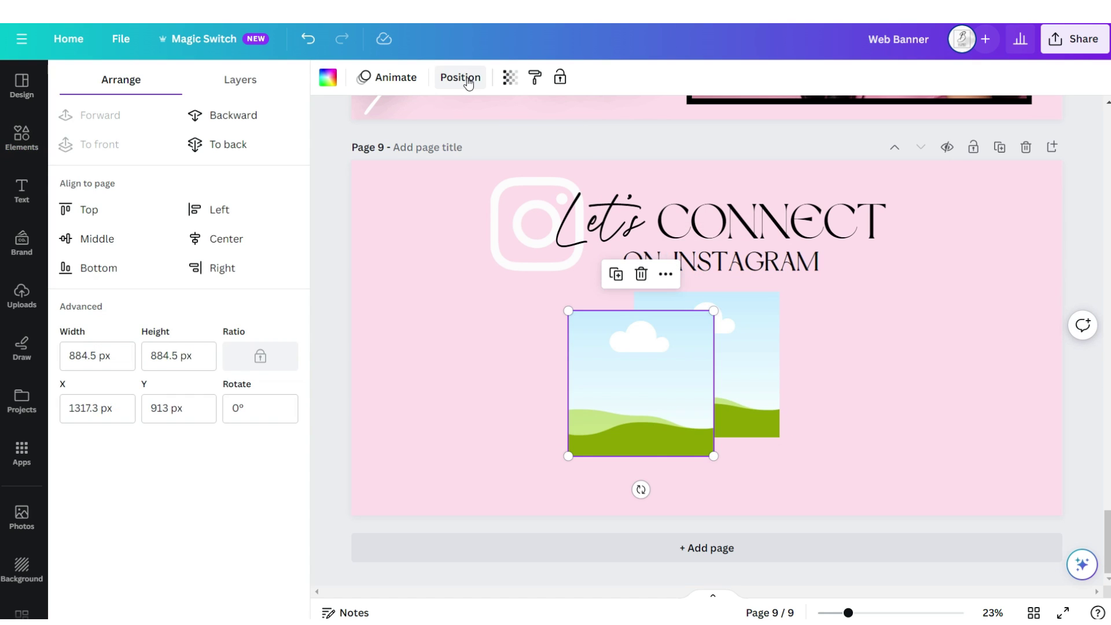
pyautogui.click(284, 146)
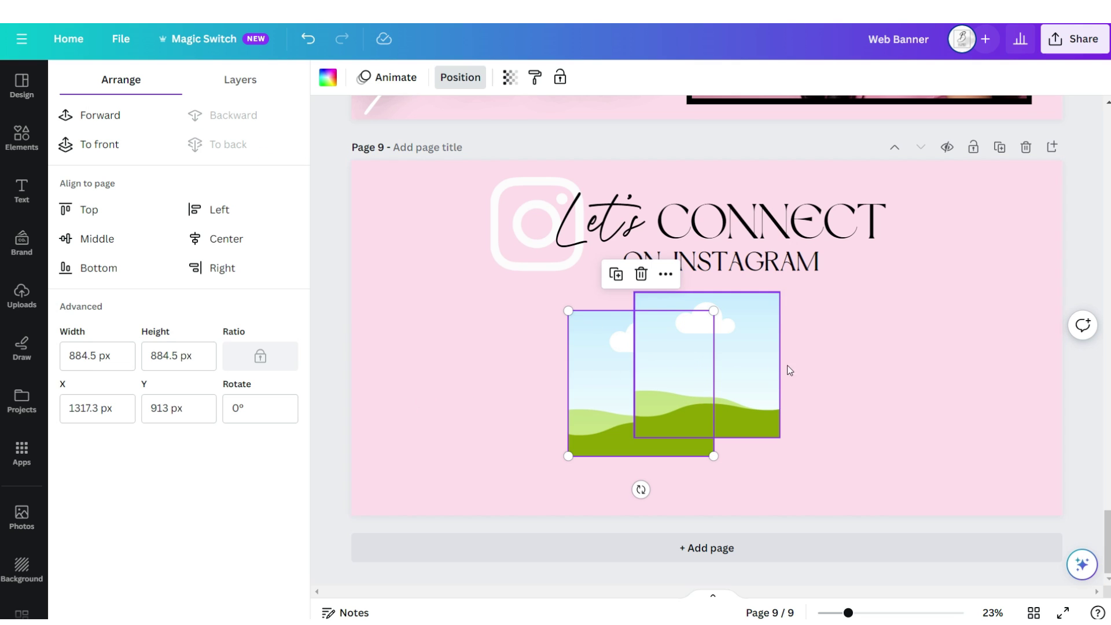
pyautogui.hotkey('ctrl', 'd')
pyautogui.hotkey('ctrl', 'alt', '[')
pyautogui.click(551, 293)
pyautogui.moveTo(712, 370); pyautogui.dragTo(849, 370)
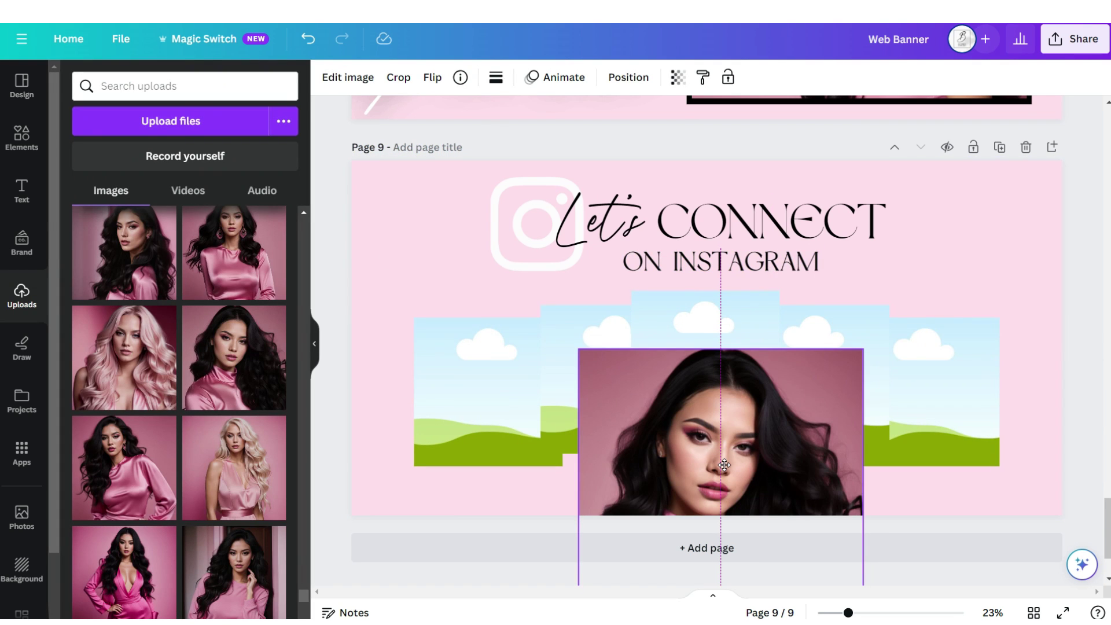
pyautogui.moveTo(720, 405); pyautogui.dragTo(721, 398)
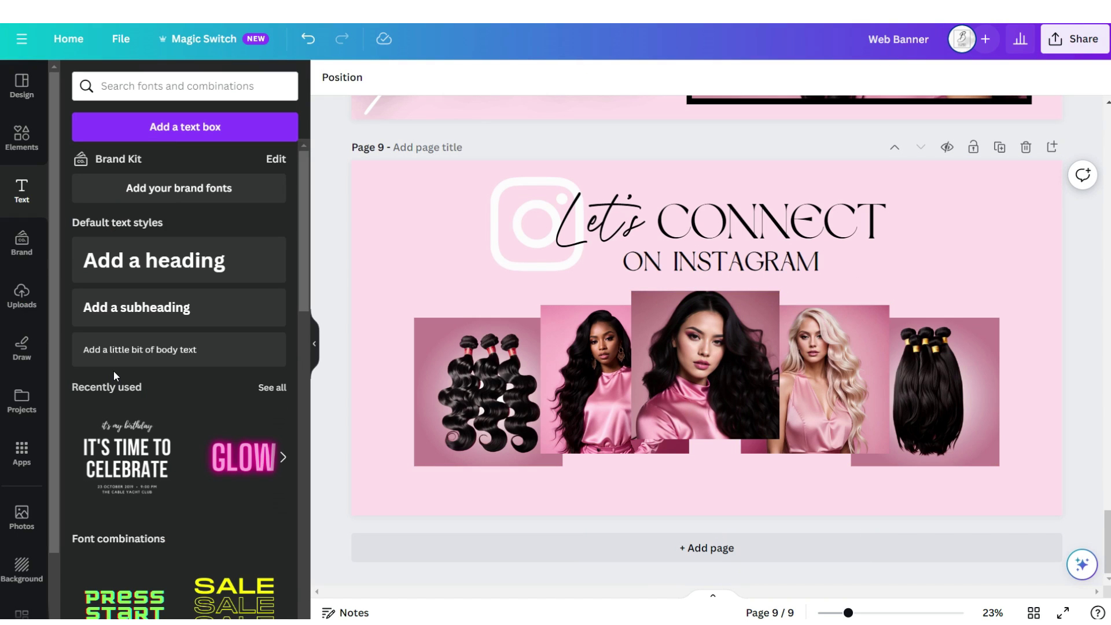
pyautogui.click(116, 353)
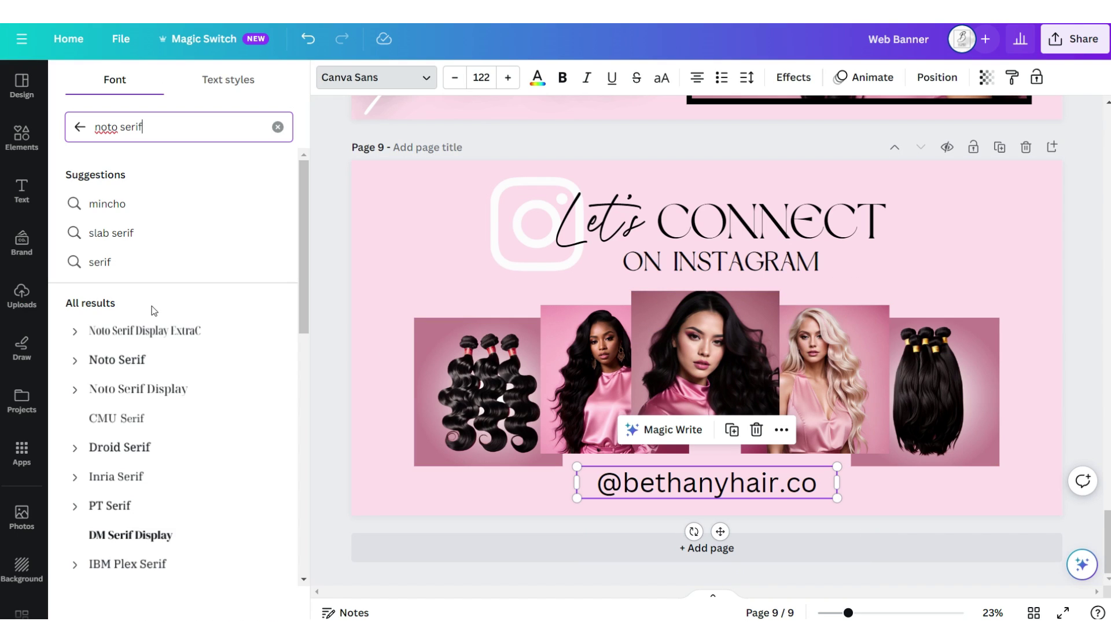
pyautogui.click(155, 331)
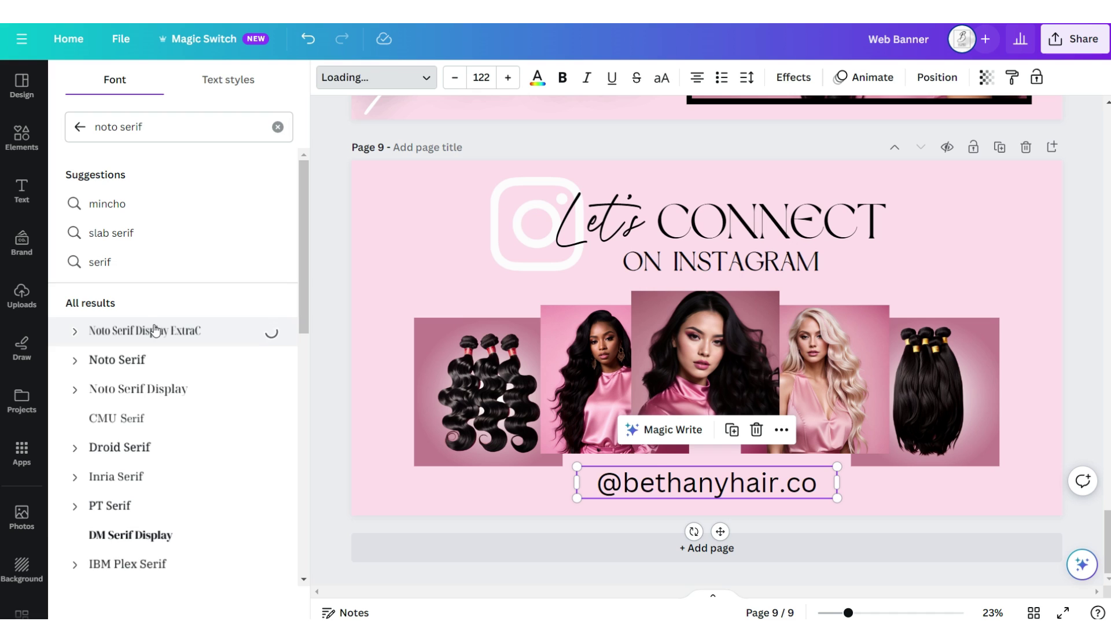
pyautogui.click(586, 80)
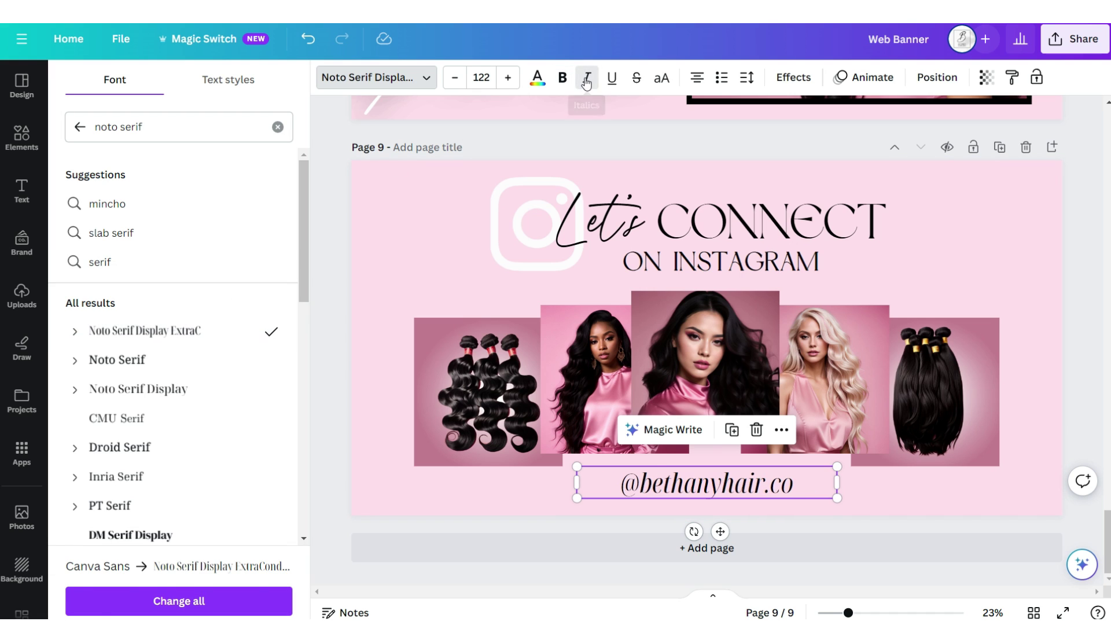
pyautogui.click(1082, 243)
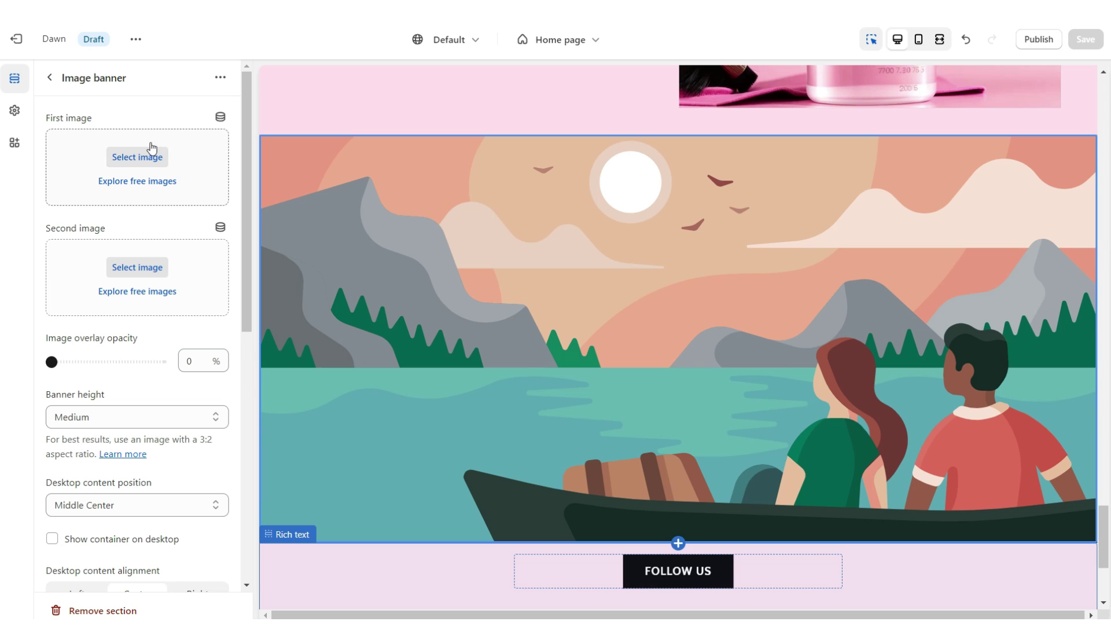
# In the Shopify theme editor, set Instagram_Post_Section_17 as the image banner's first image and its height to Adapt to first image
pyautogui.click(152, 155)
pyautogui.click(434, 297)
pyautogui.click(873, 553)
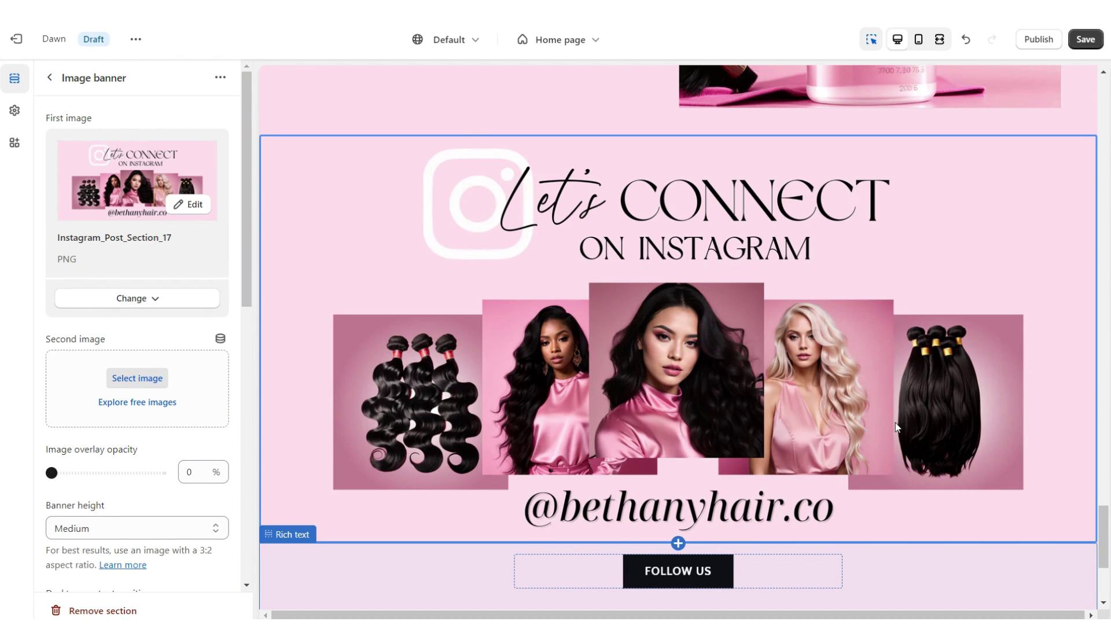
pyautogui.scroll(-3, 78, 359)
pyautogui.click(77, 382)
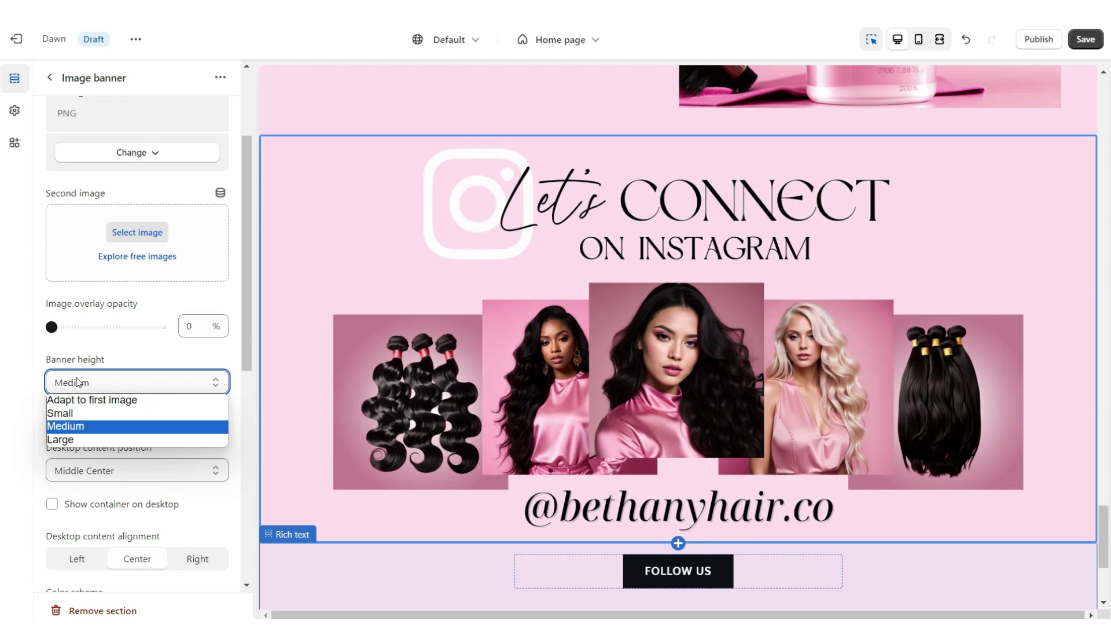
pyautogui.click(83, 399)
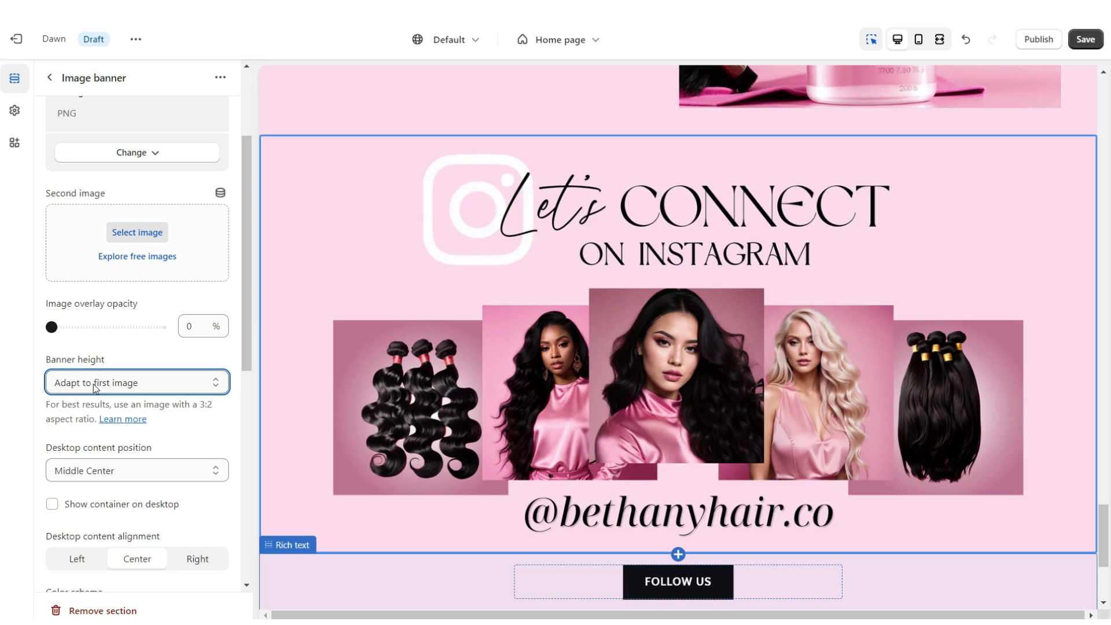
# Preview the home page at full width and review the blog post and Instagram sections
pyautogui.click(939, 39)
pyautogui.scroll(7, 1105, 438)
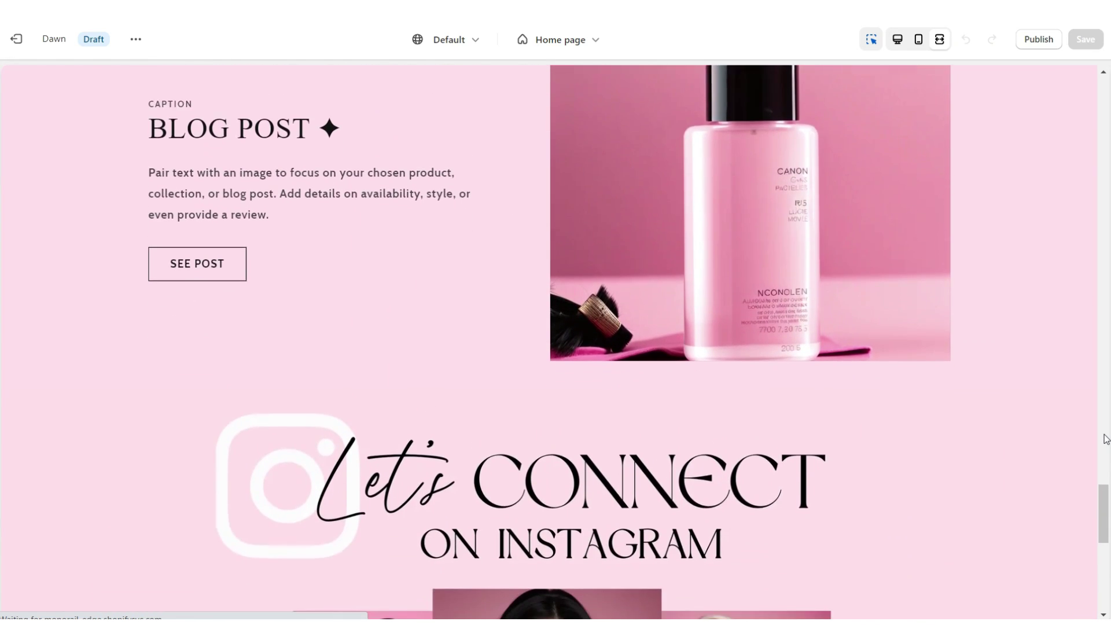
pyautogui.scroll(-6, 1105, 438)
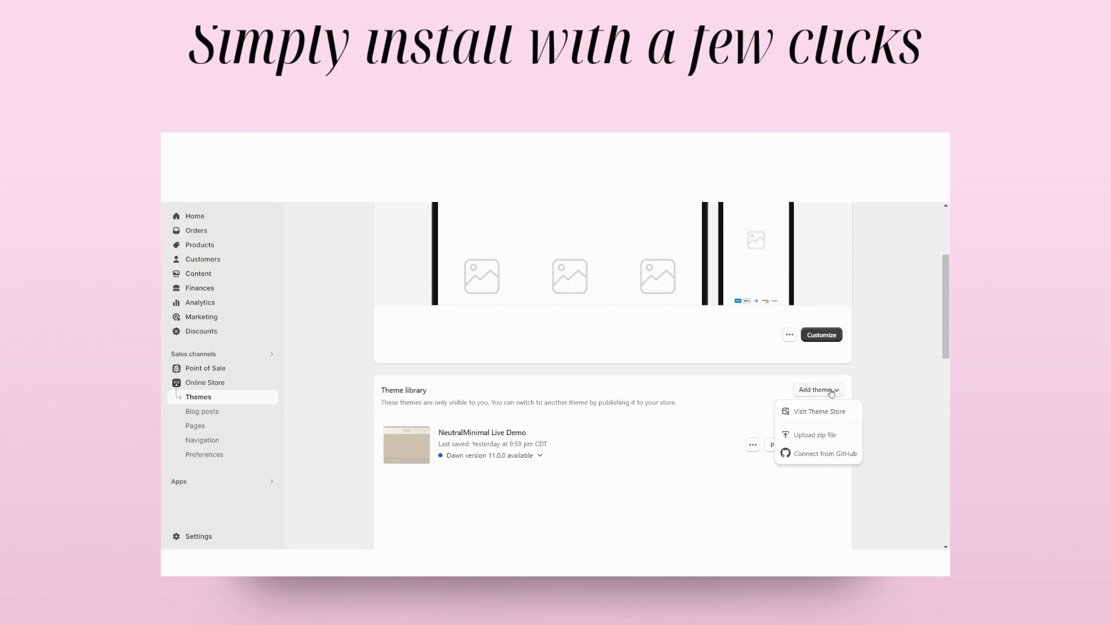
# Choose ShopifyThemeTemplate.zip as the theme file to upload to the store's theme library
pyautogui.click(790, 434)
pyautogui.click(571, 354)
pyautogui.click(389, 244)
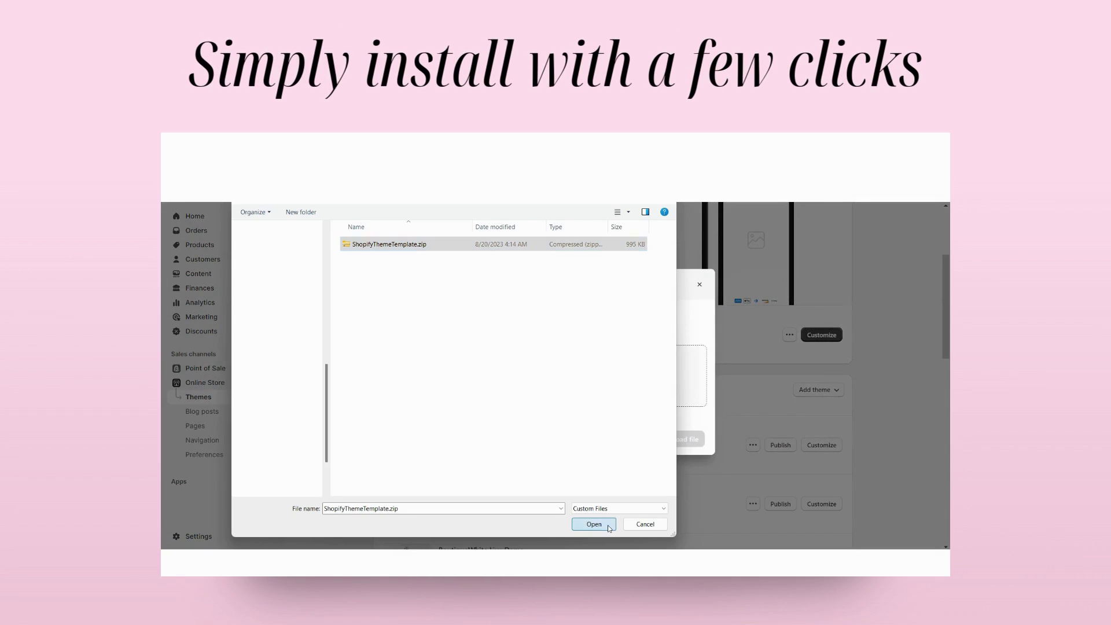
pyautogui.click(594, 524)
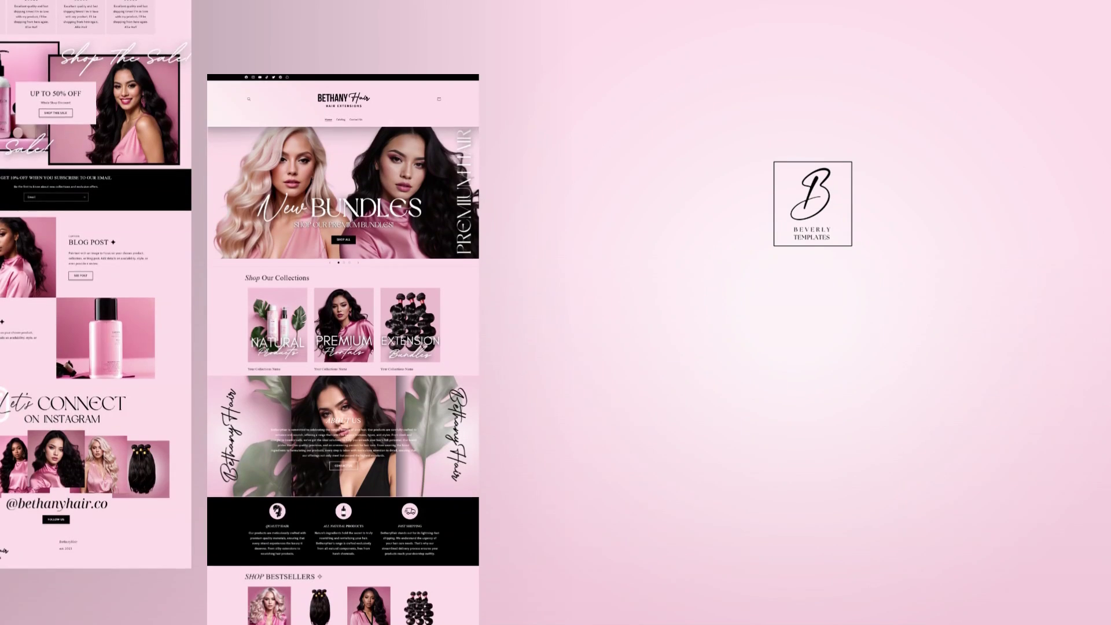